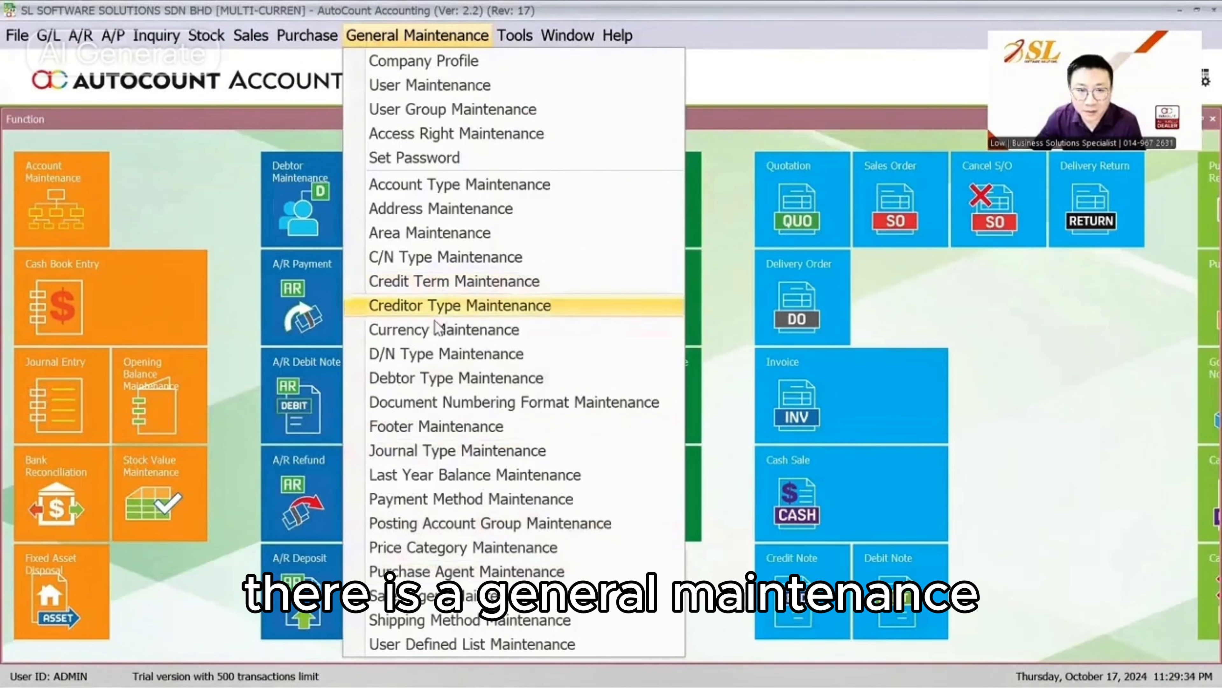
Open Currency Maintenance and inspect the existing MYR currency record
left_click(433, 329)
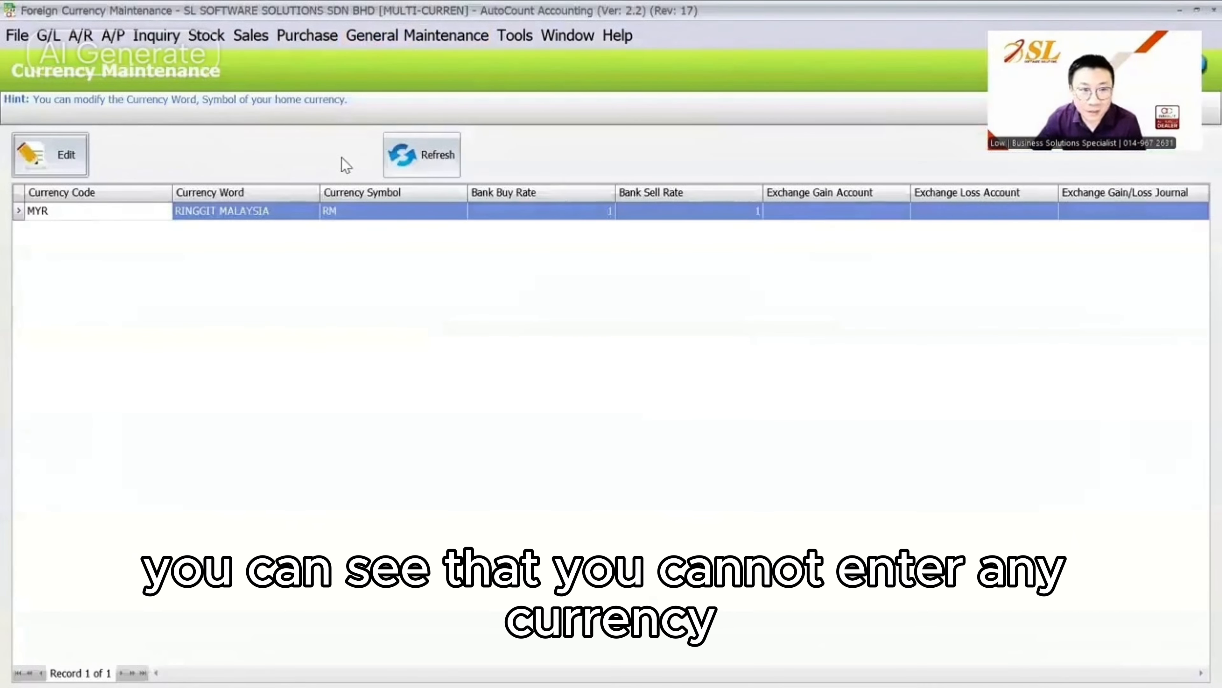
left_click(190, 212)
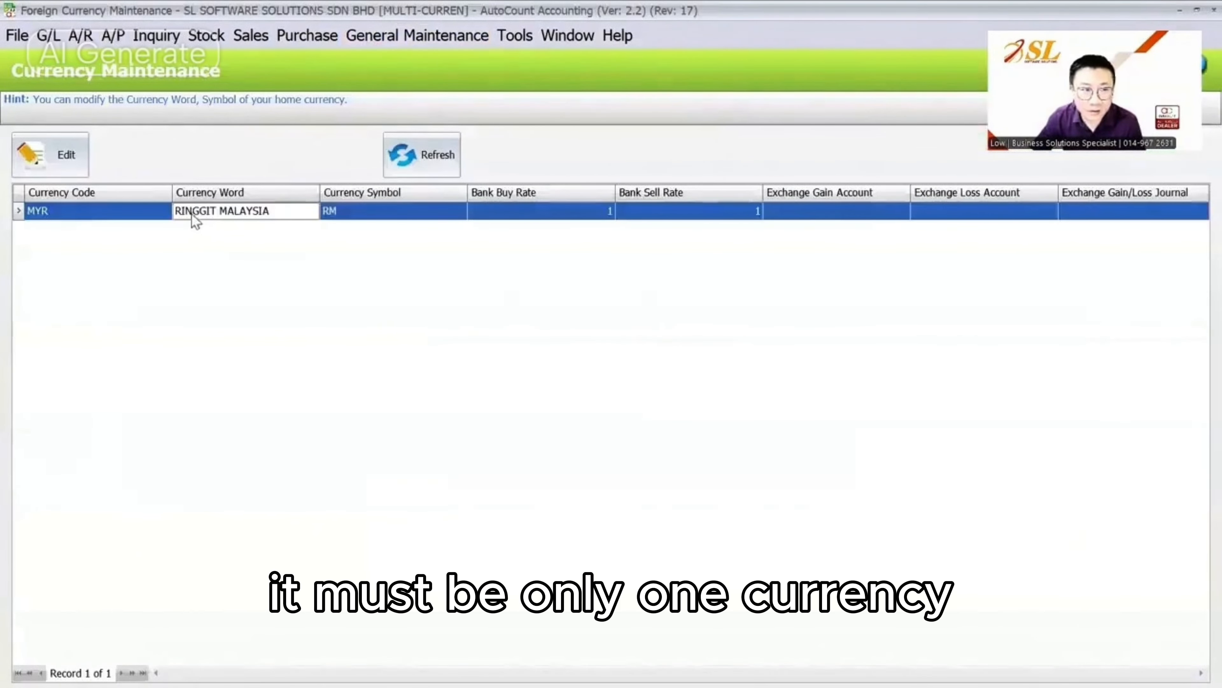
double_click(190, 212)
left_click(836, 465)
Enable the Multi-Currency module in the program's module settings and save the change
left_click(515, 35)
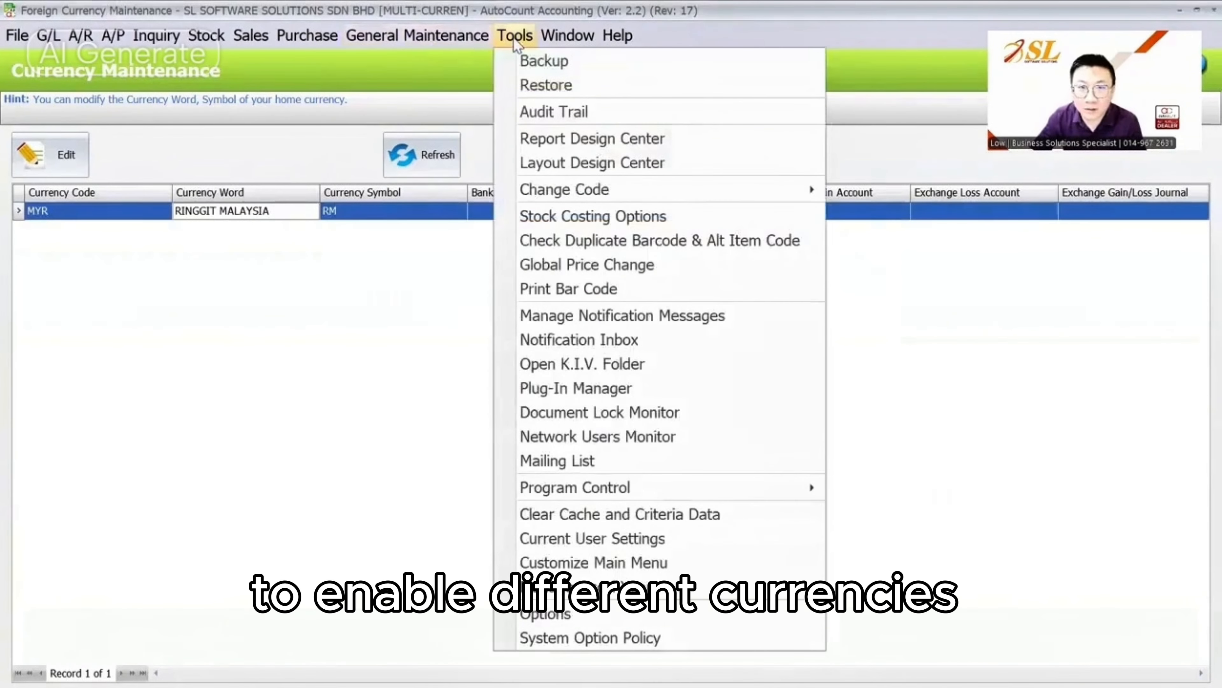
mouse_move(794, 488)
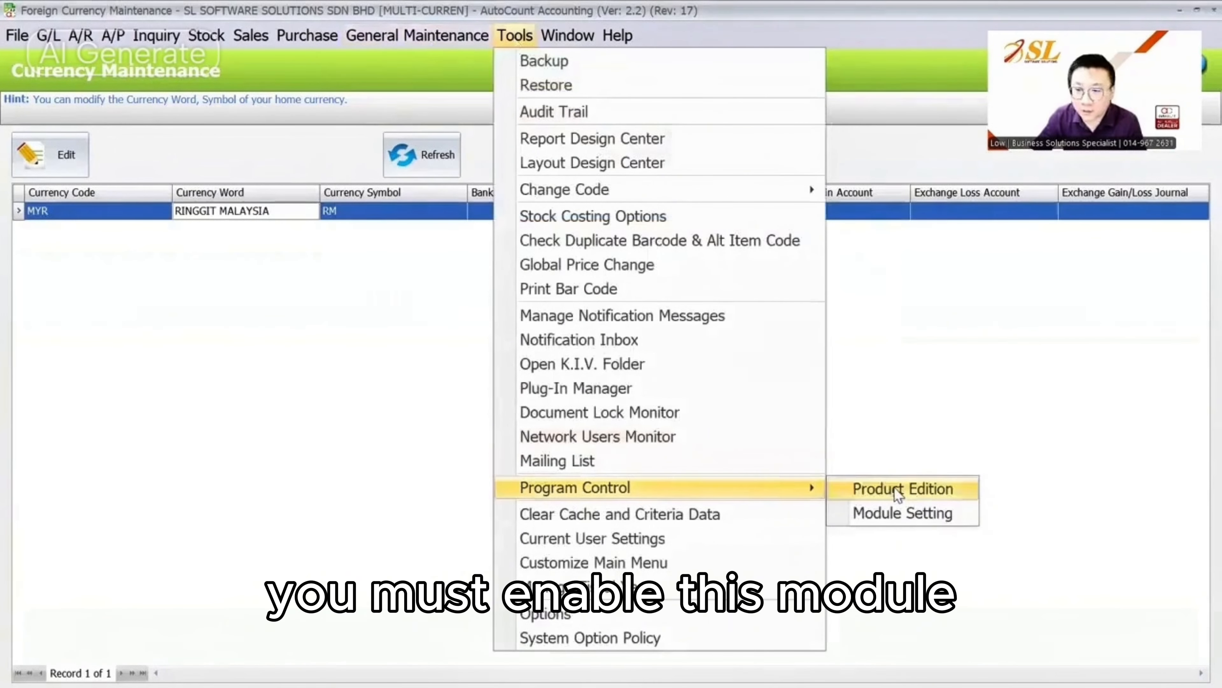
left_click(899, 517)
left_click(184, 231)
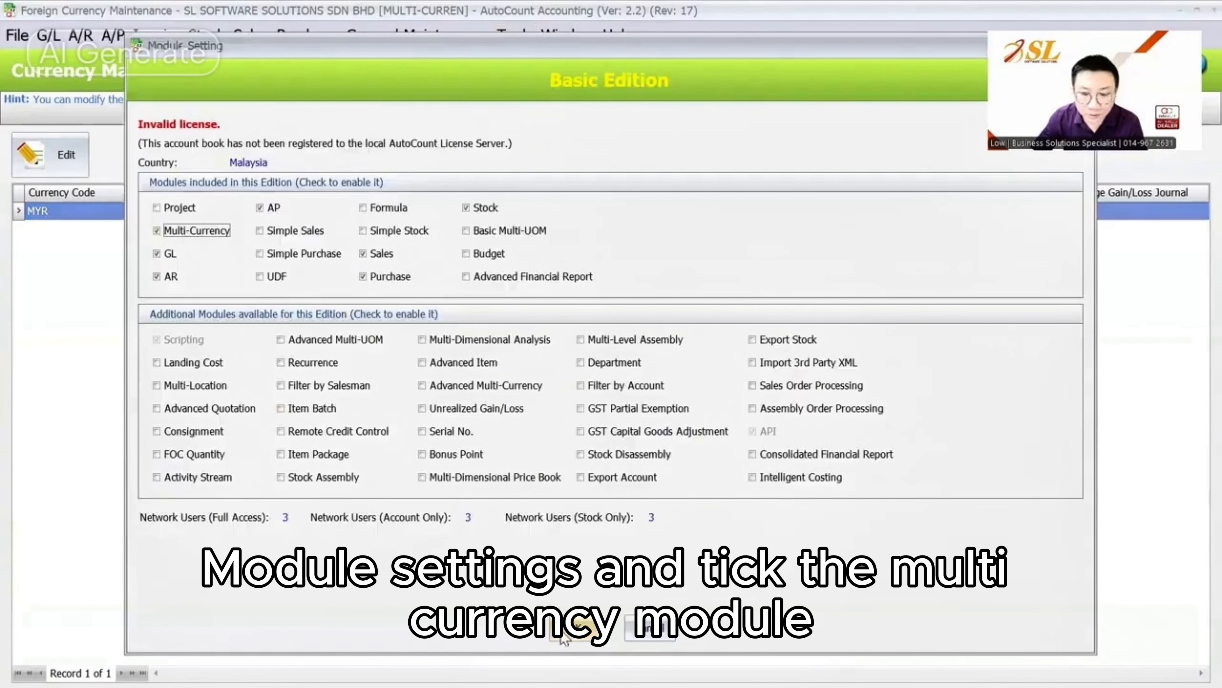
left_click(573, 627)
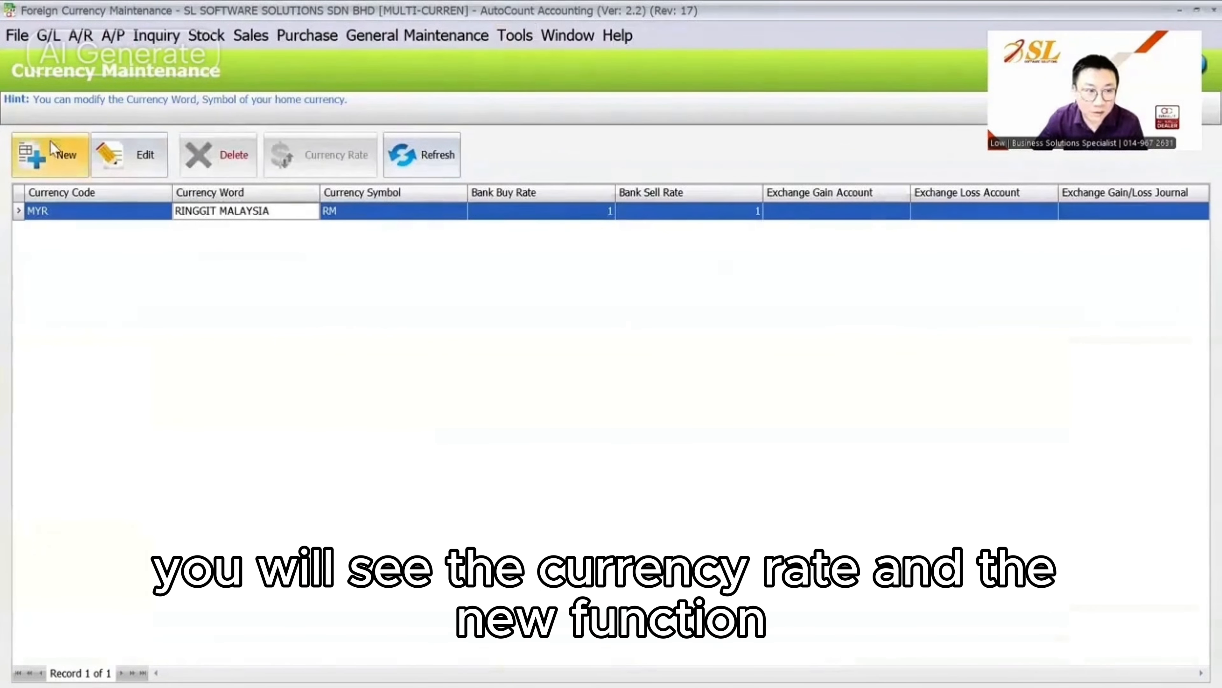
Create a new currency with code, symbol and word USD, and set both its bank buy and sell rates to 4
left_click(51, 150)
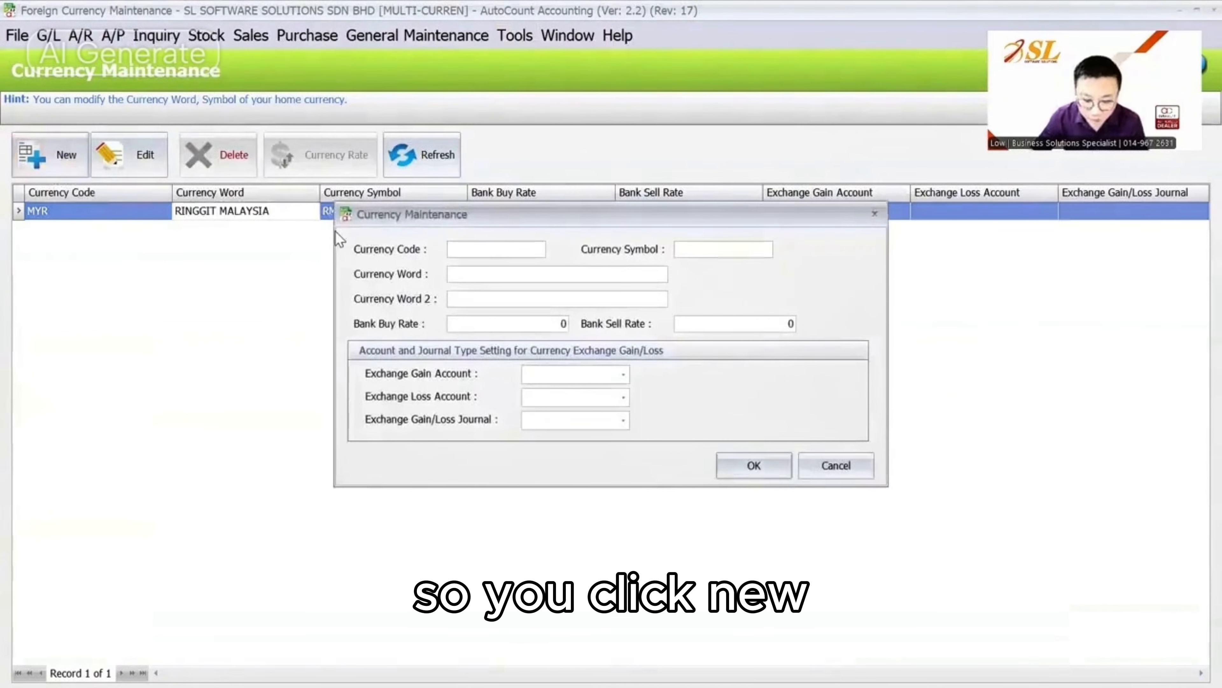
type("USD")
key("Tab")
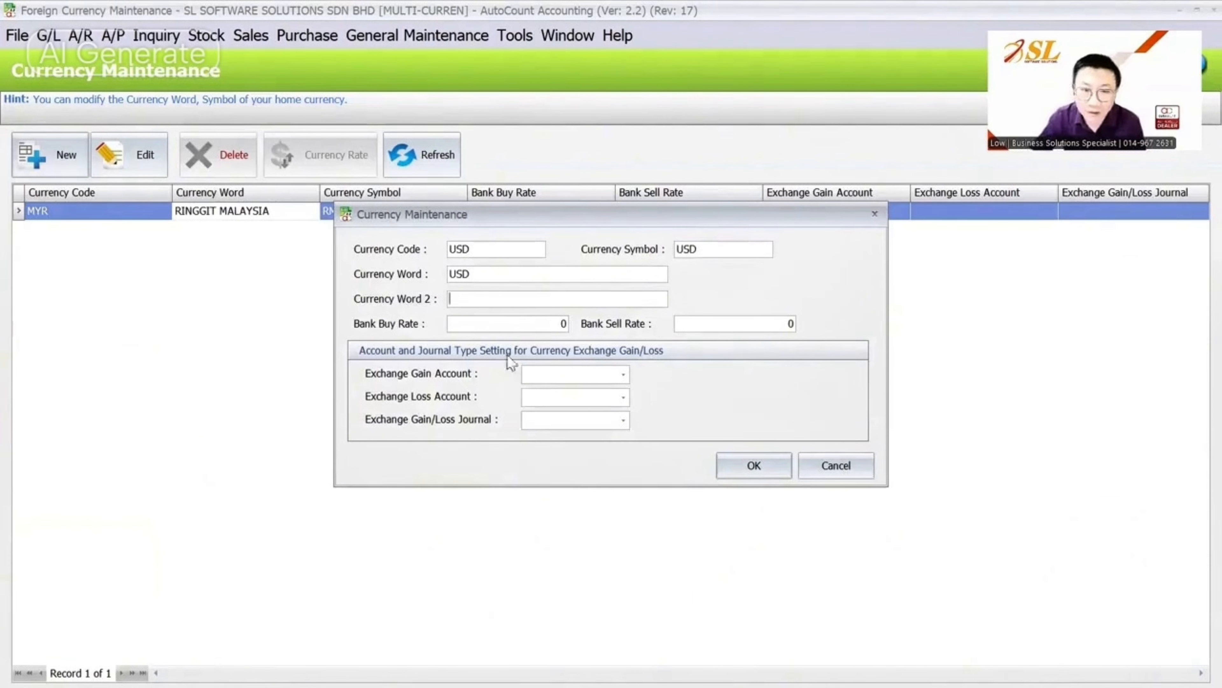
left_click(522, 324)
type("4")
left_click(789, 323)
type("4")
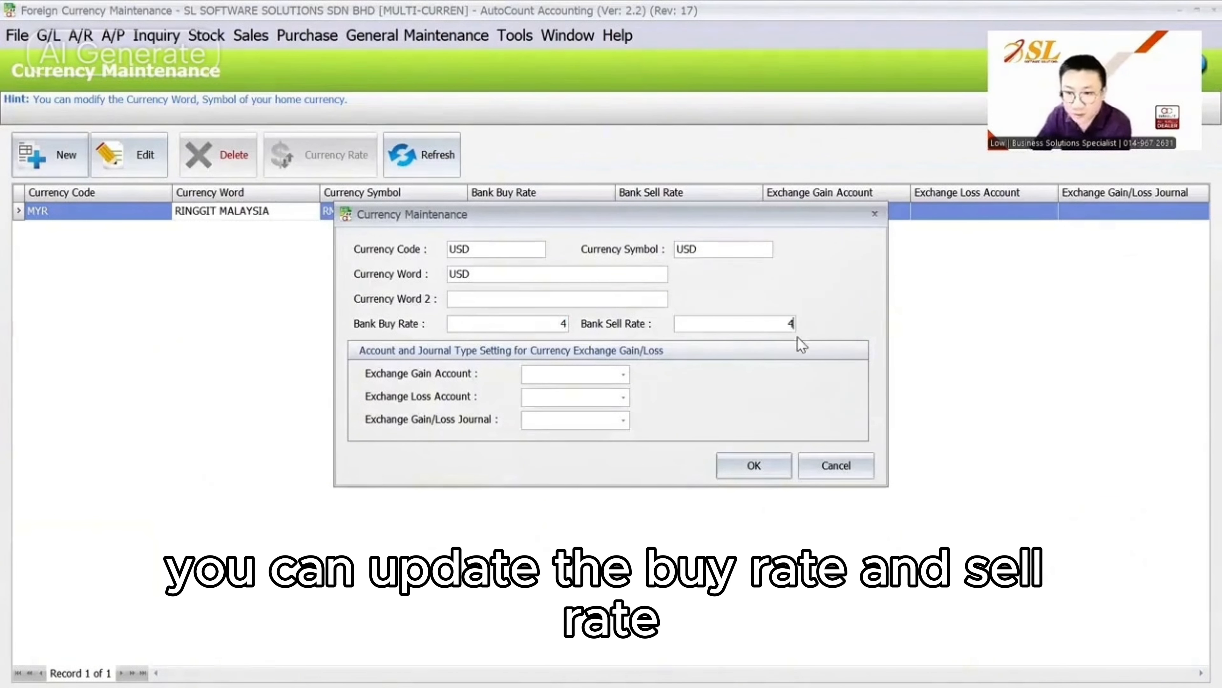
Assign GAIN ON FOREIGN EXCHANGE, LOSS ON FOREIGN EXCHANGE and the GENERAL journal as the USD exchange gain/loss settings, and save the currency
left_click(584, 381)
type("GAIN")
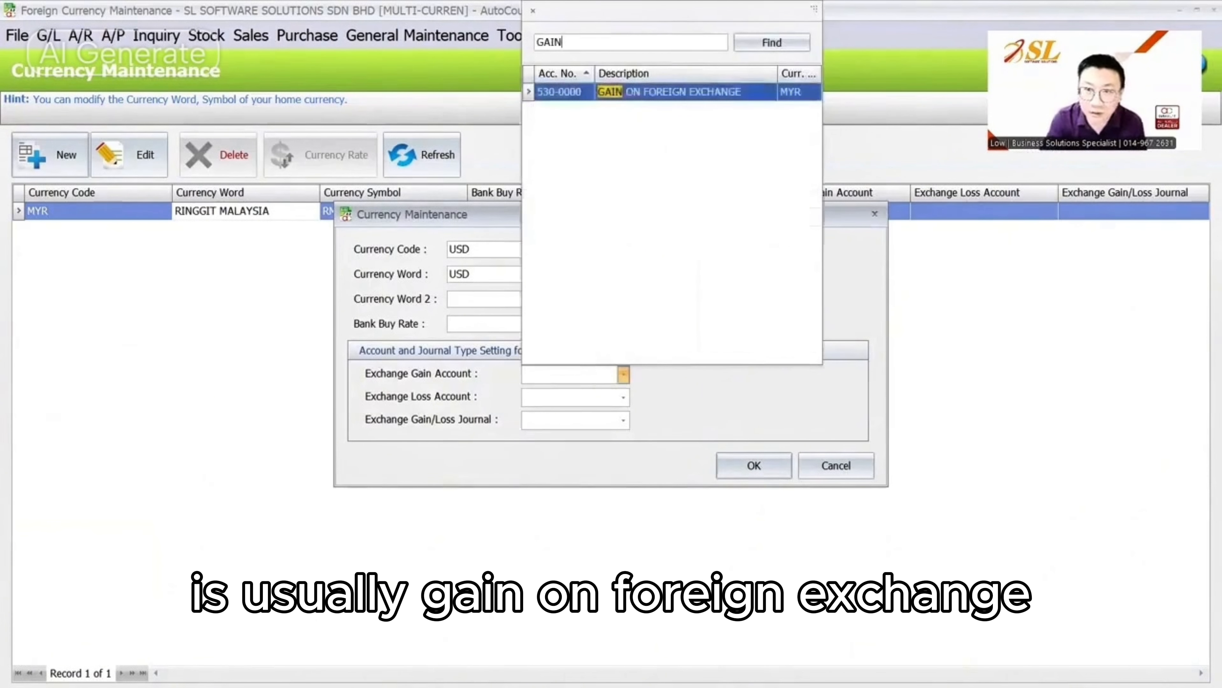
key("Return")
key("Tab")
type("LOS")
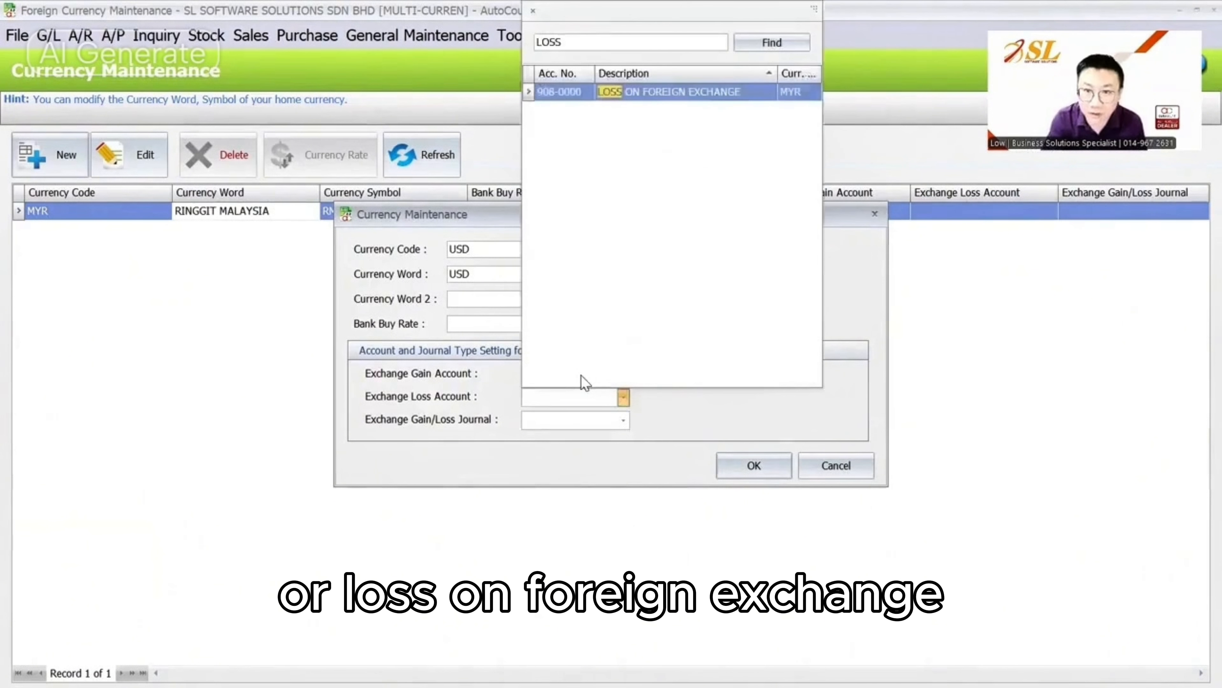
type("S")
key("Return")
key("Tab")
type("GEN")
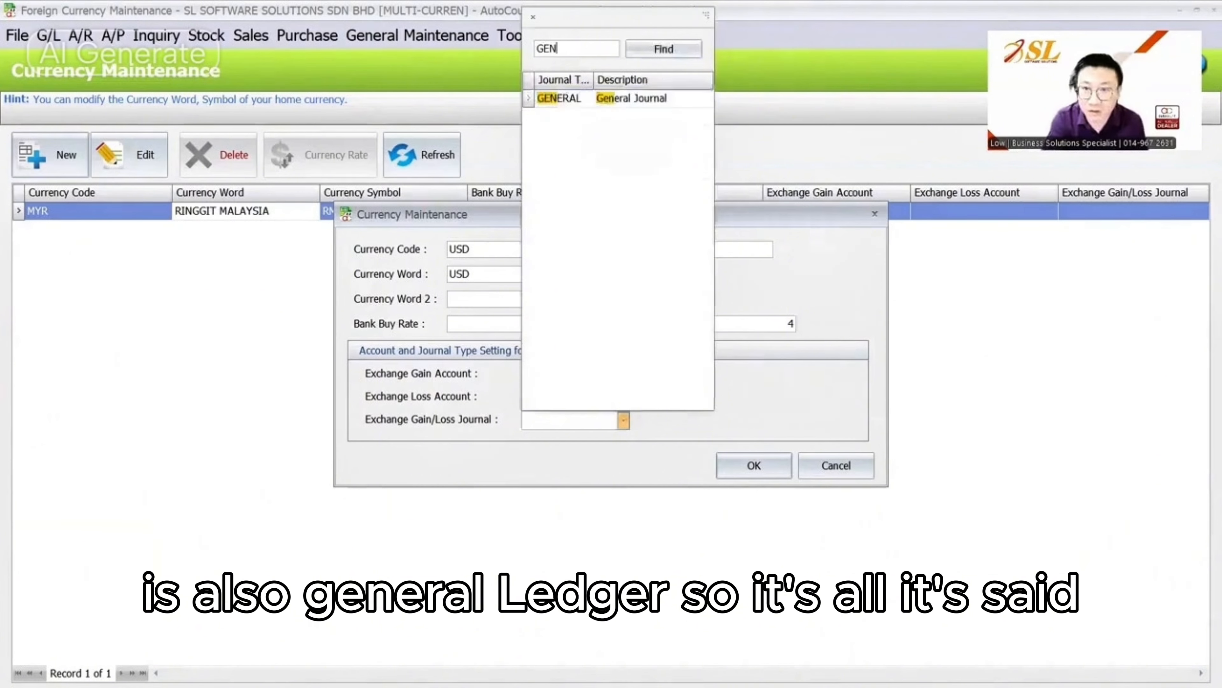
key("Return")
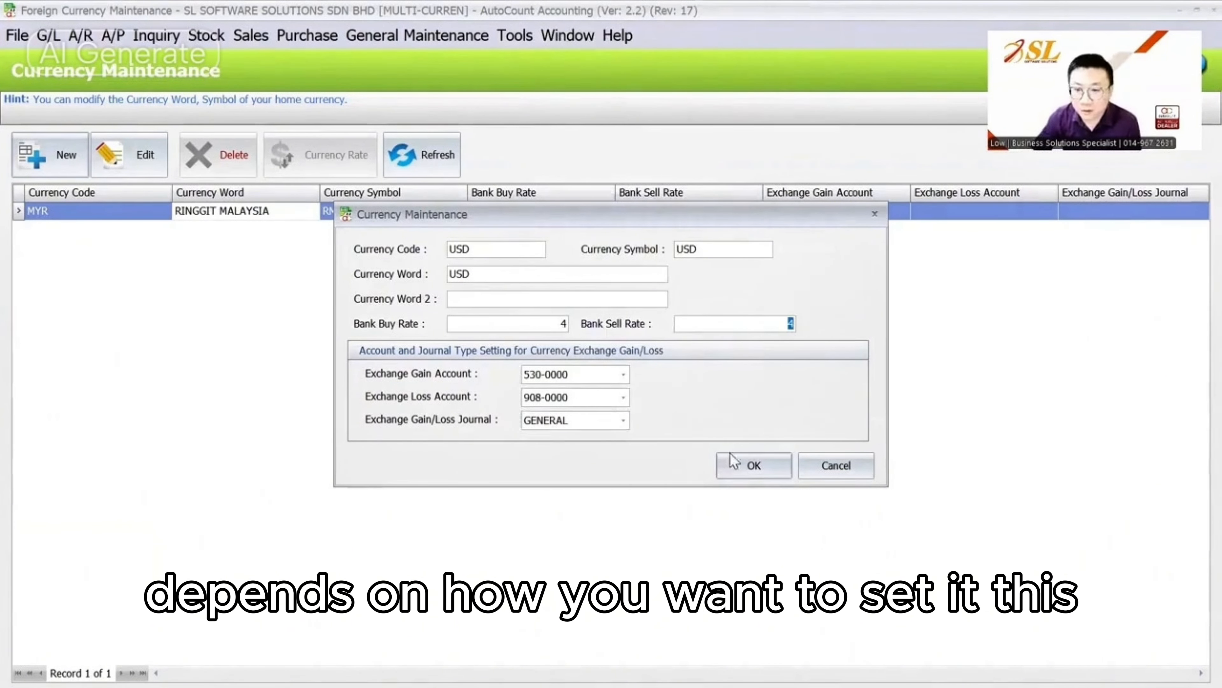
left_click(736, 463)
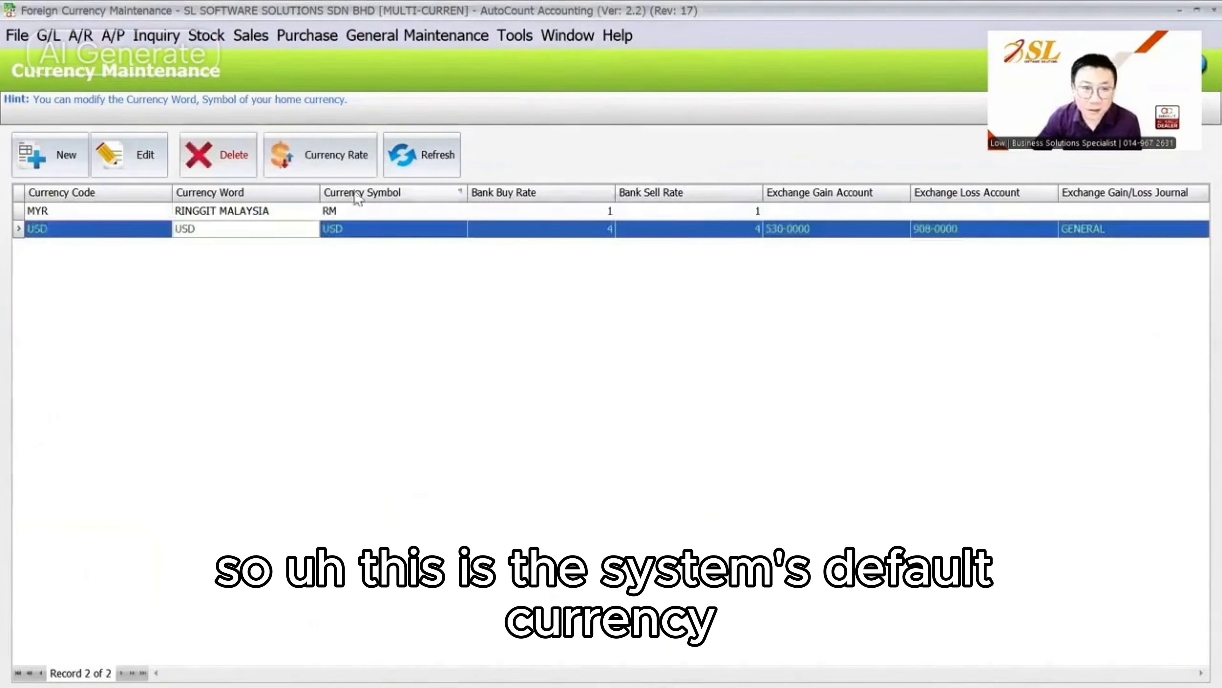
Add a USD currency rate for 01/10/2024 to 31/10/2024 with bank buy and sell rates of 4.2
left_click(345, 158)
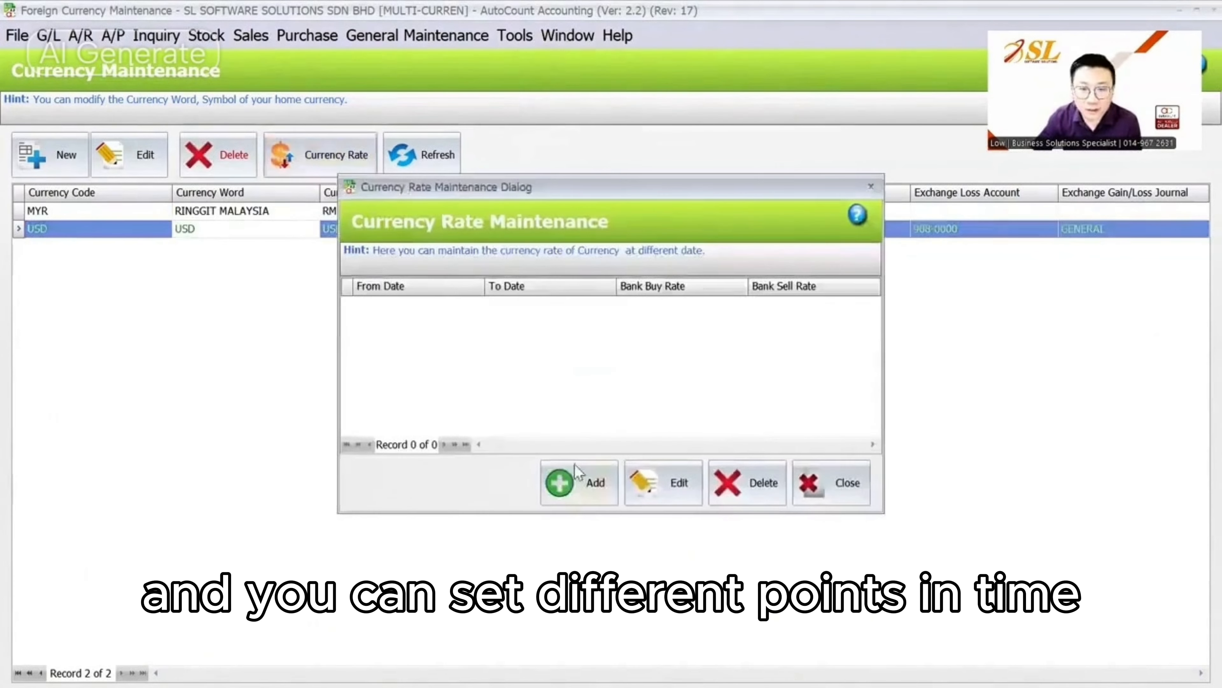
left_click(577, 479)
left_click(502, 295)
type("01")
key("Tab")
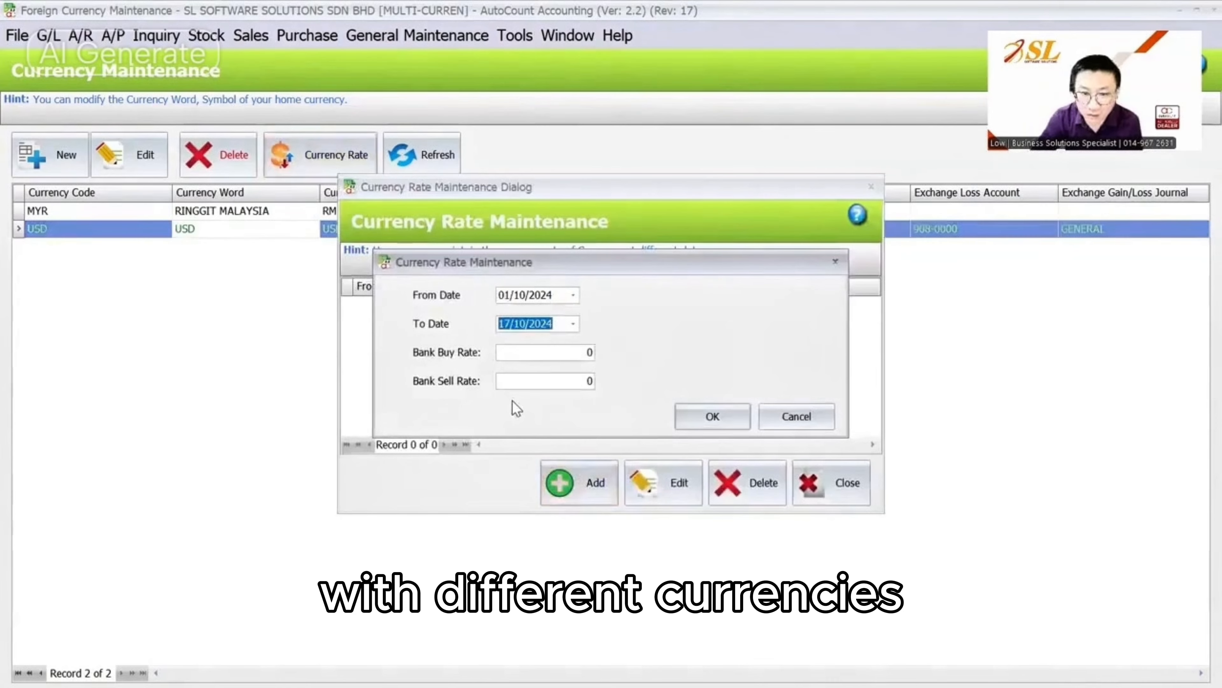
type("0")
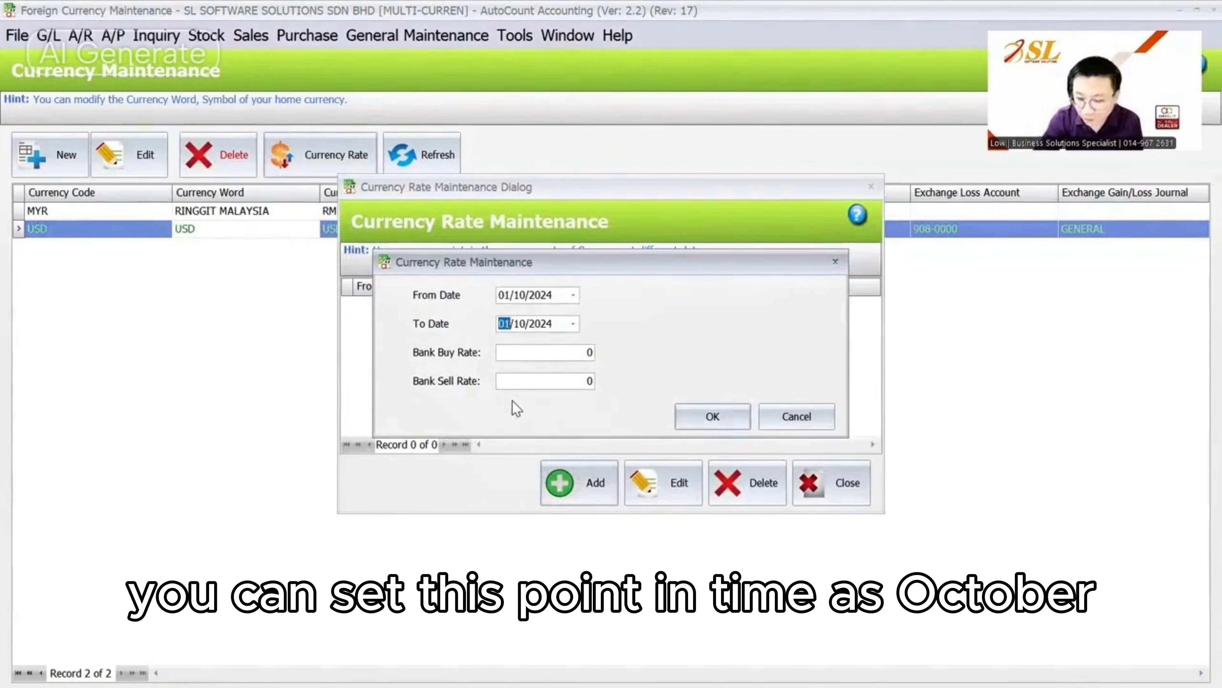
type("31")
key("Tab")
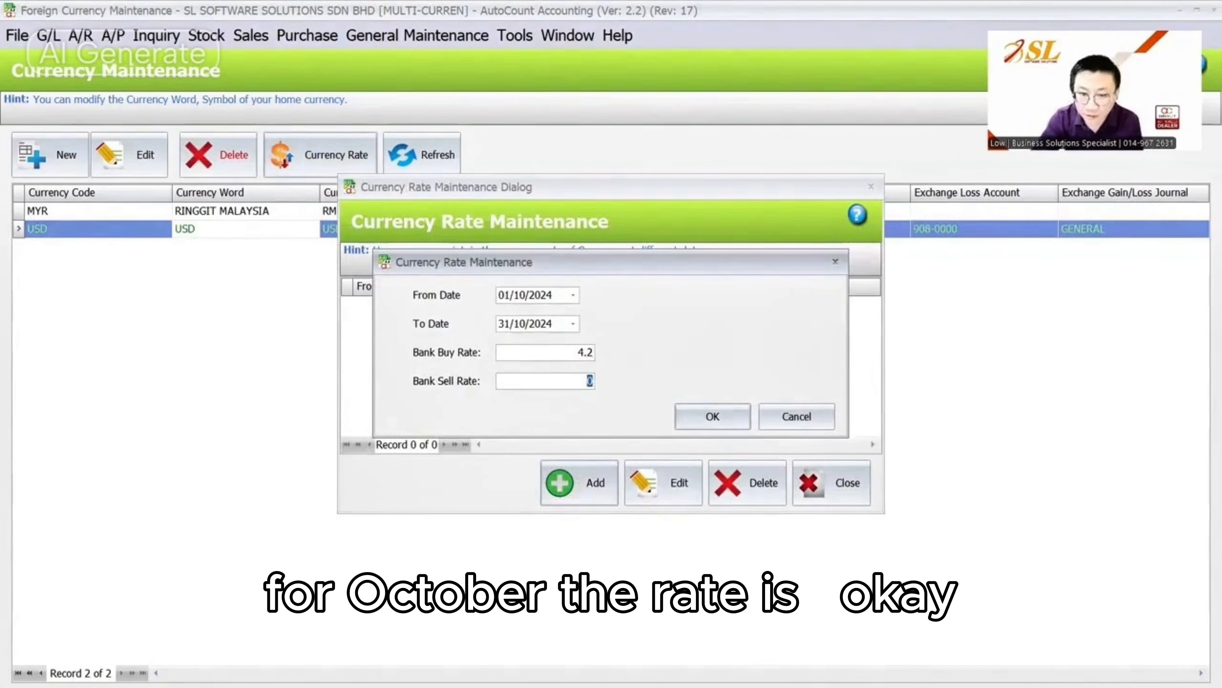
type("4")
type(".2")
Add a USD currency rate for 01/11/2024 to 30/11/2024 with bank buy and sell rates of 4.3, and close the rate list
left_click(607, 481)
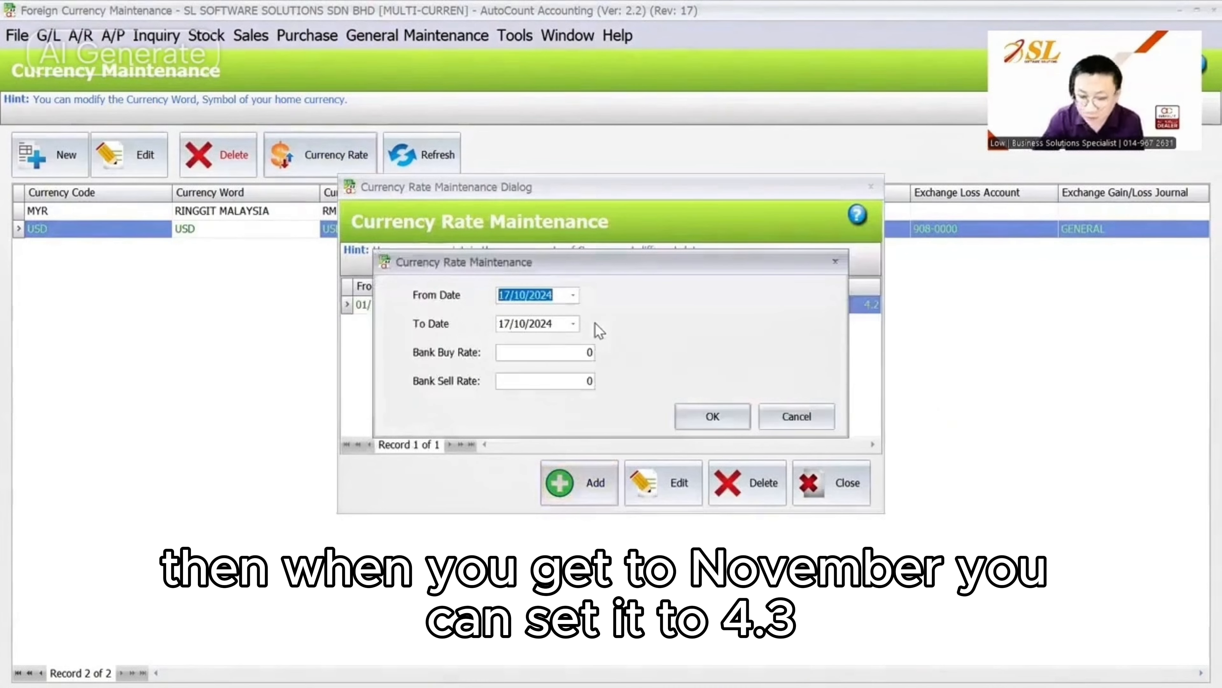
type("01111")
key("Tab")
type("3011")
key("Tab")
type("4.3")
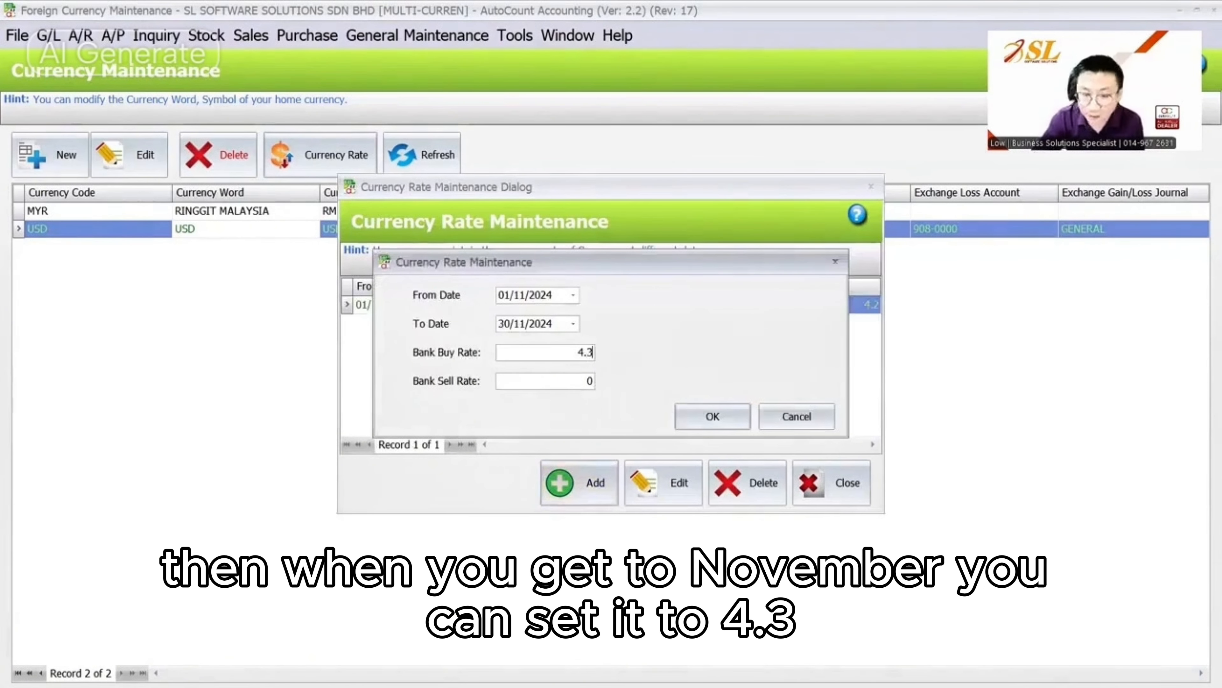
key("Tab")
key("Return")
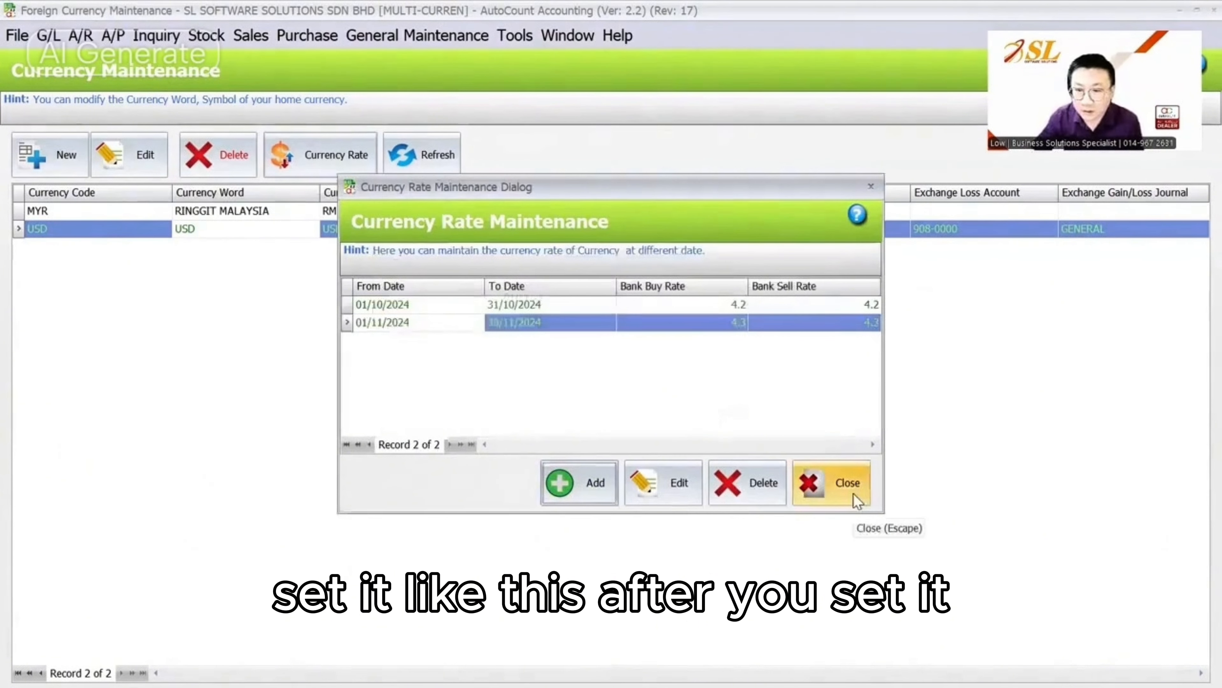
left_click(852, 493)
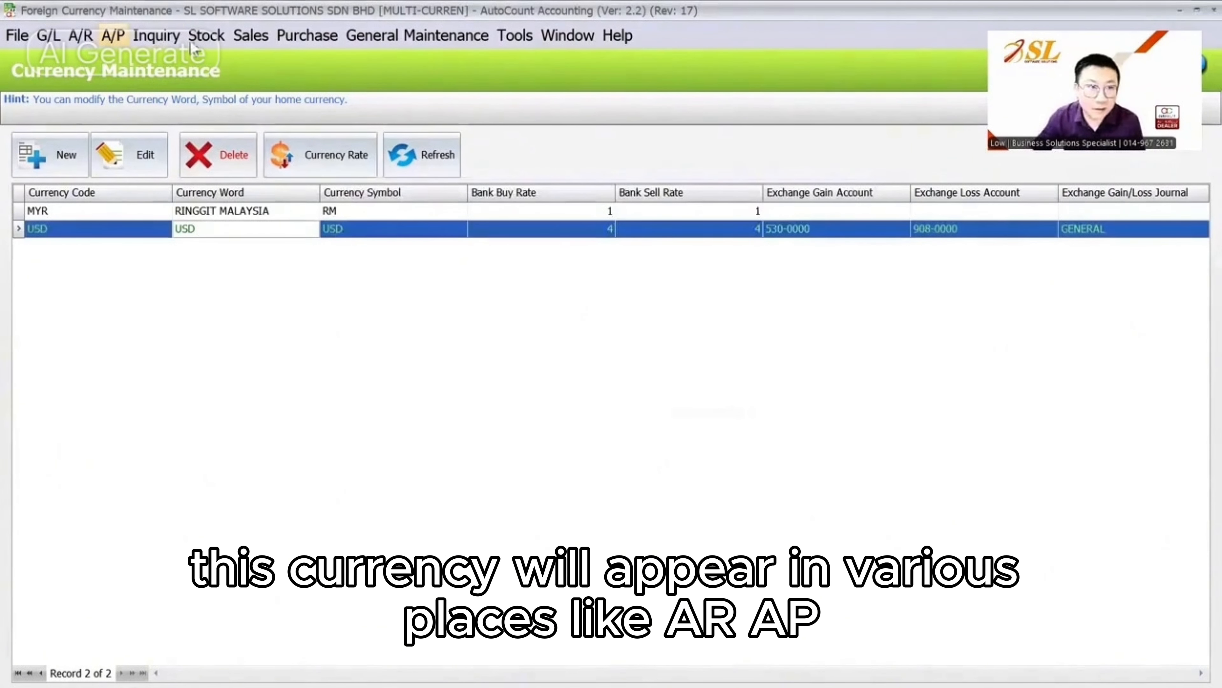
Open the sales invoice module and start a new invoice
left_click(80, 36)
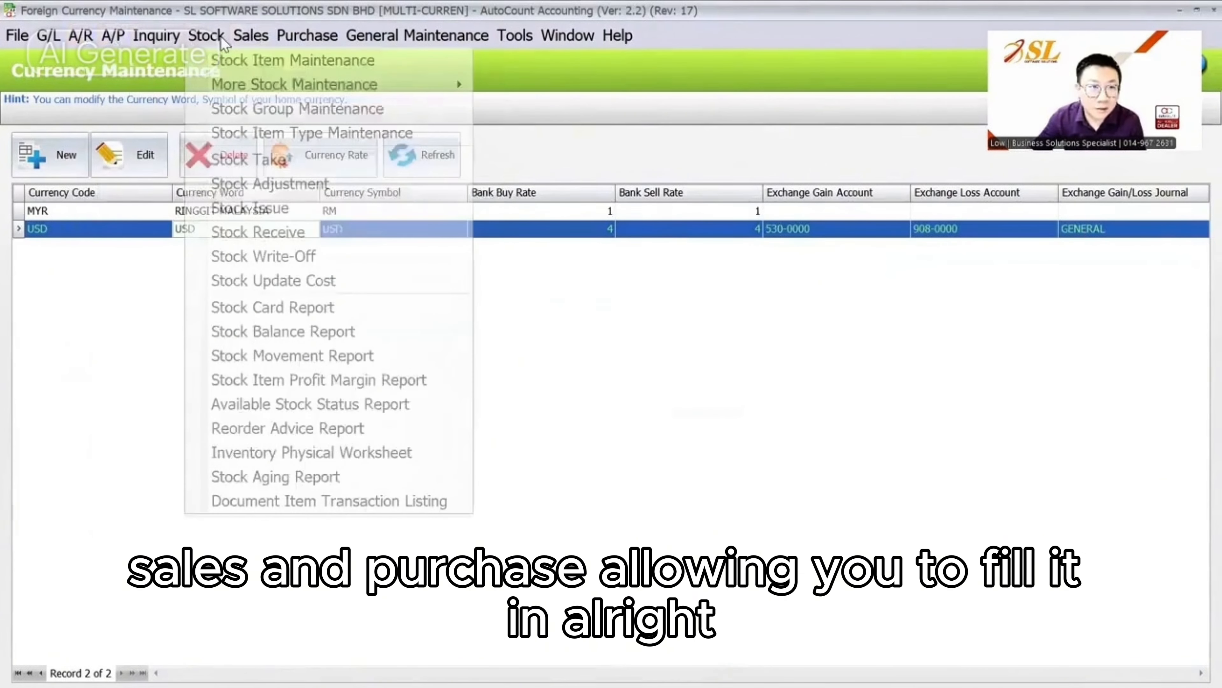
mouse_move(242, 42)
mouse_move(288, 44)
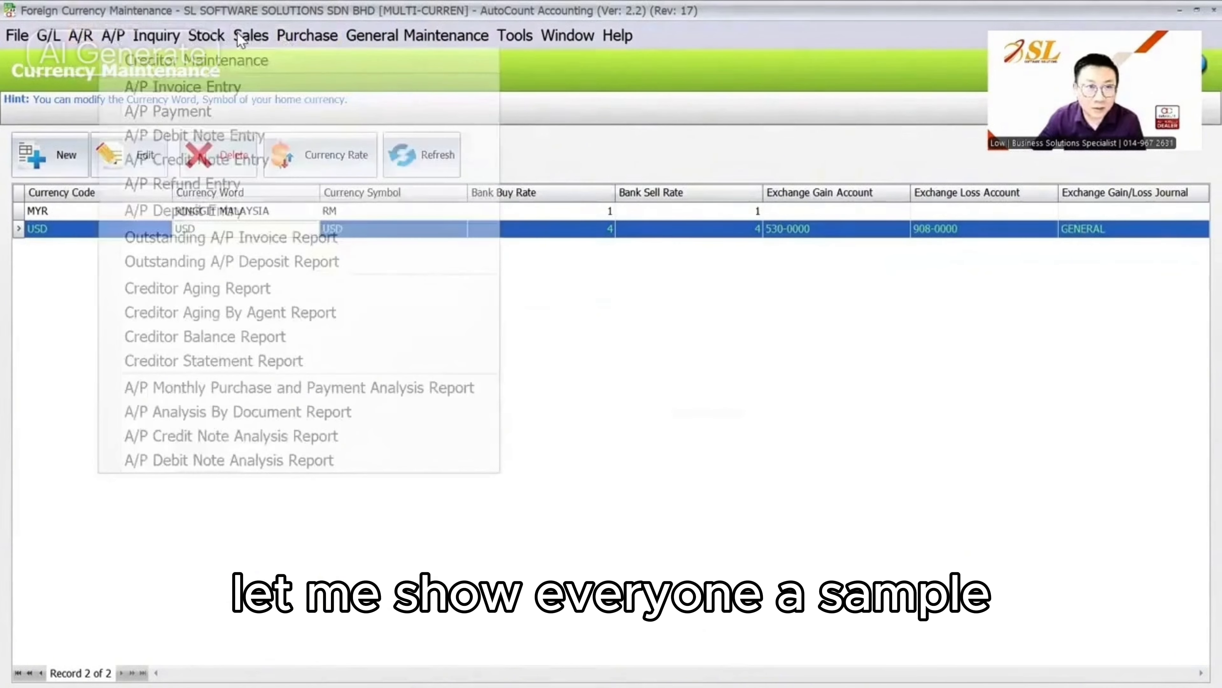
left_click(266, 131)
left_click(51, 154)
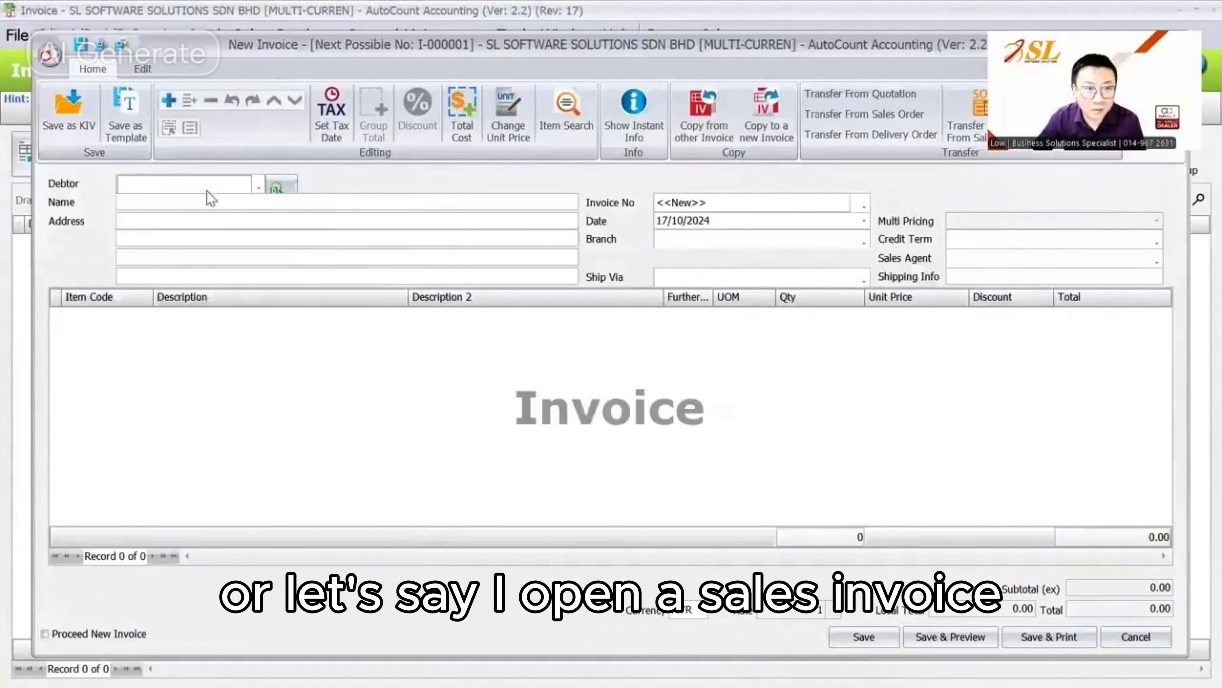
From the invoice, create a new debtor with company name USD CUSTOMER and set its currency to USD
left_click(258, 185)
left_click(381, 561)
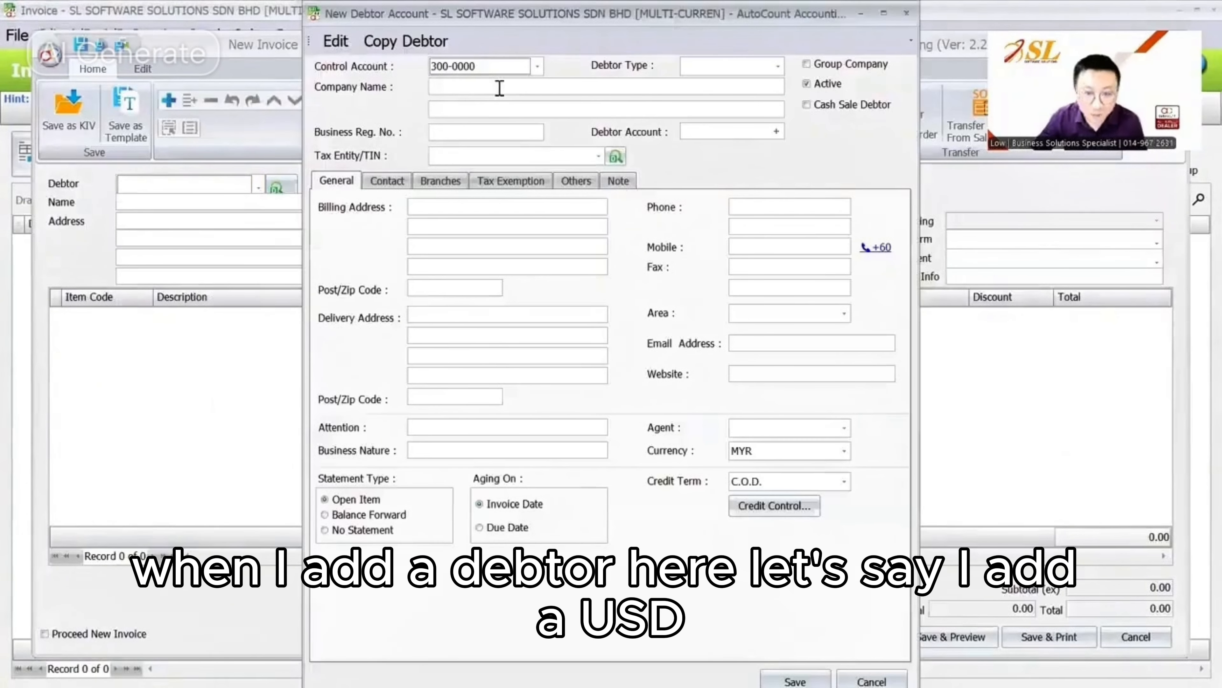
left_click(499, 87)
type("USD")
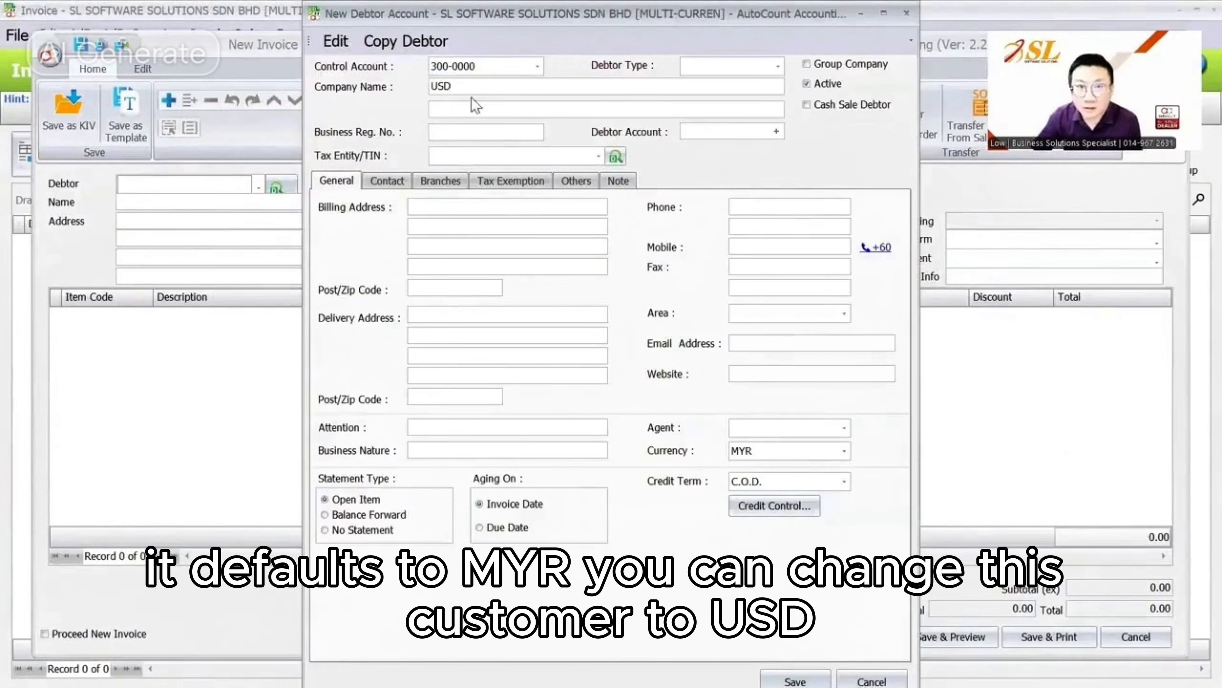
type(" CUSTOMER")
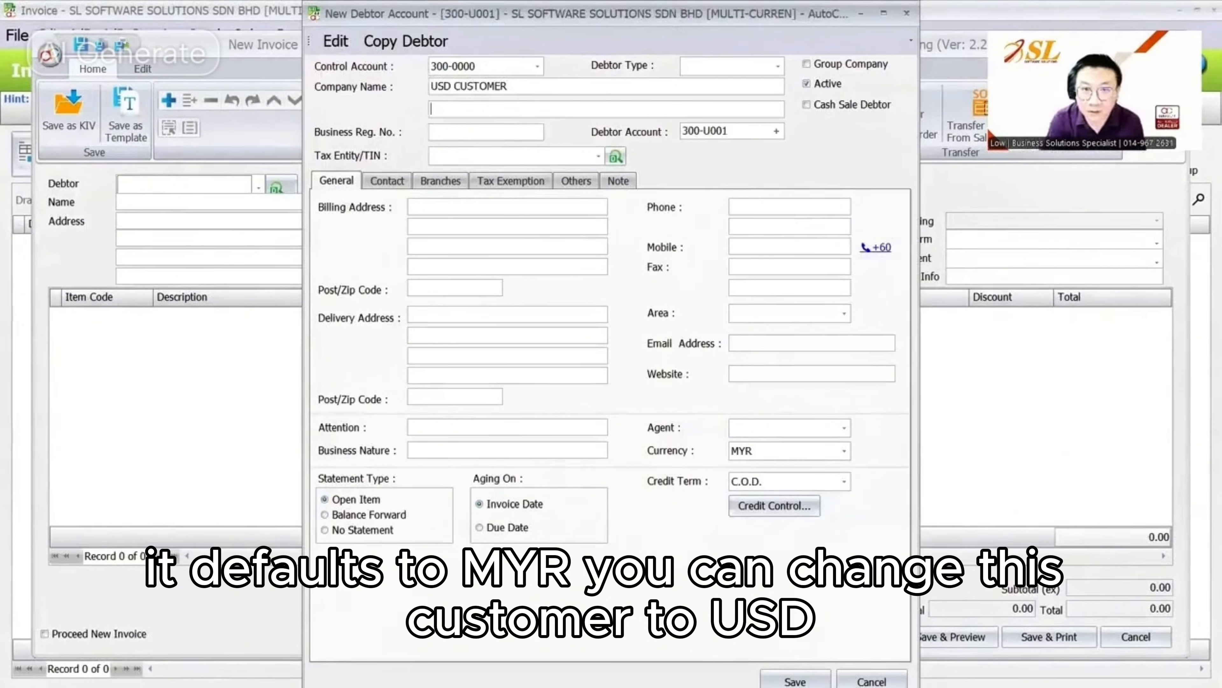
left_click(844, 450)
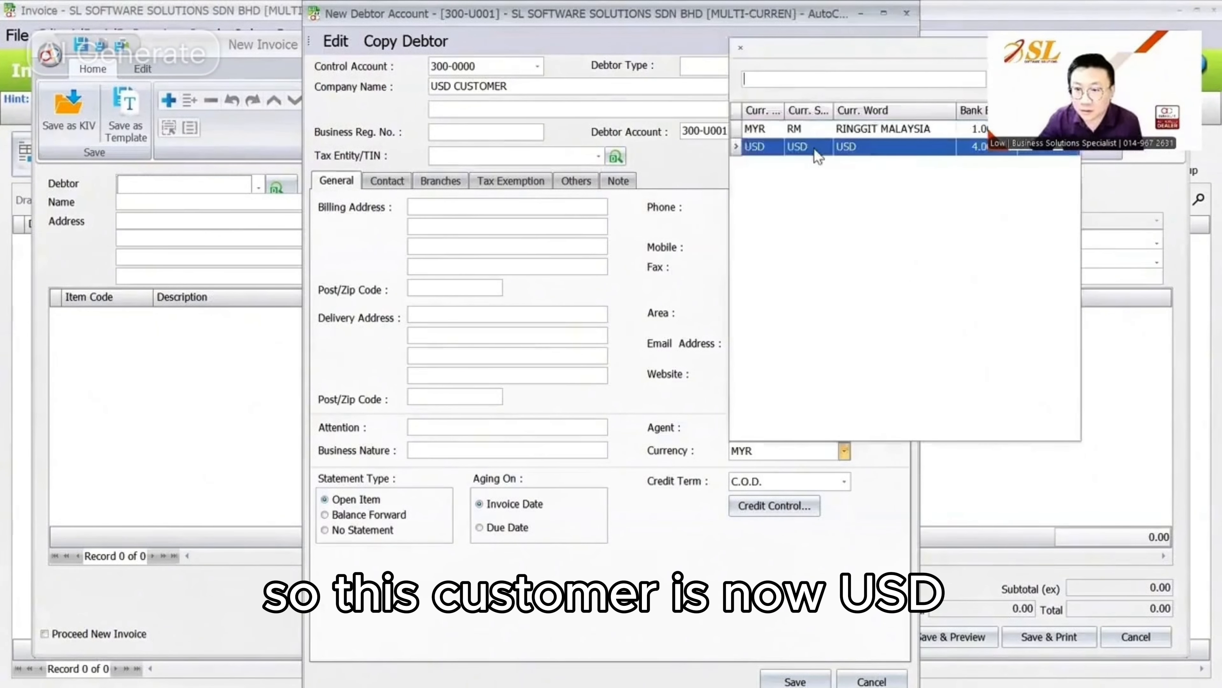
left_click(817, 138)
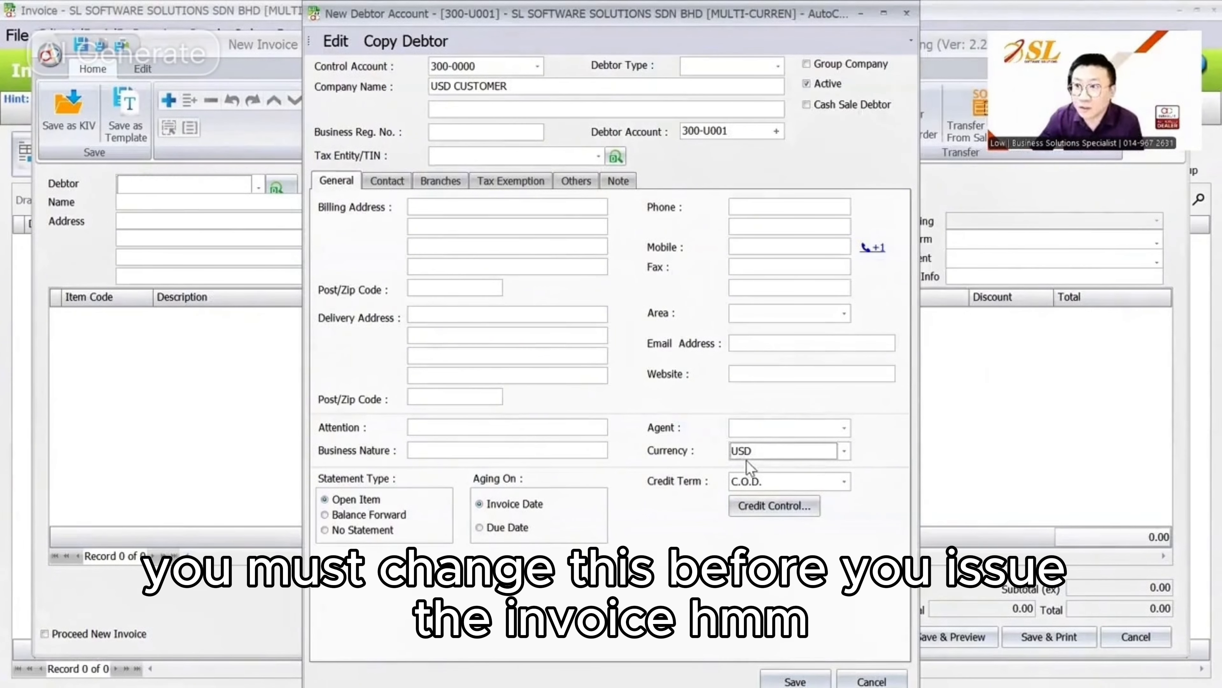
Switch the new debtor's currency to MYR
left_click(770, 452)
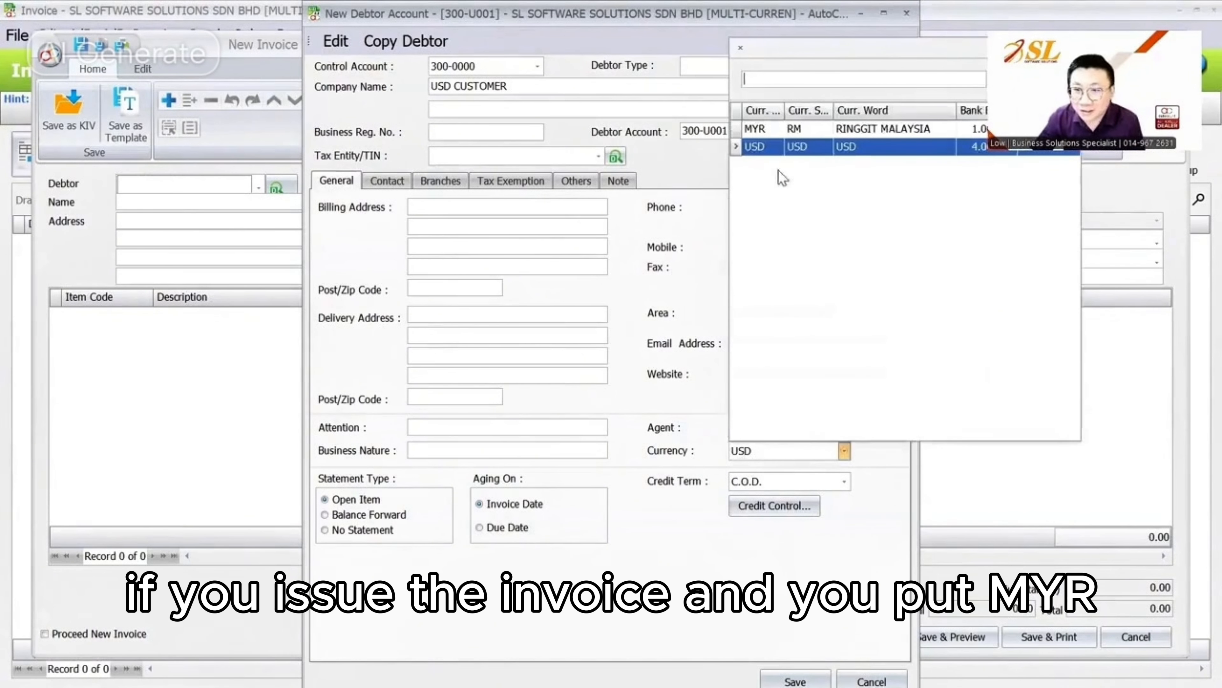
left_click(770, 128)
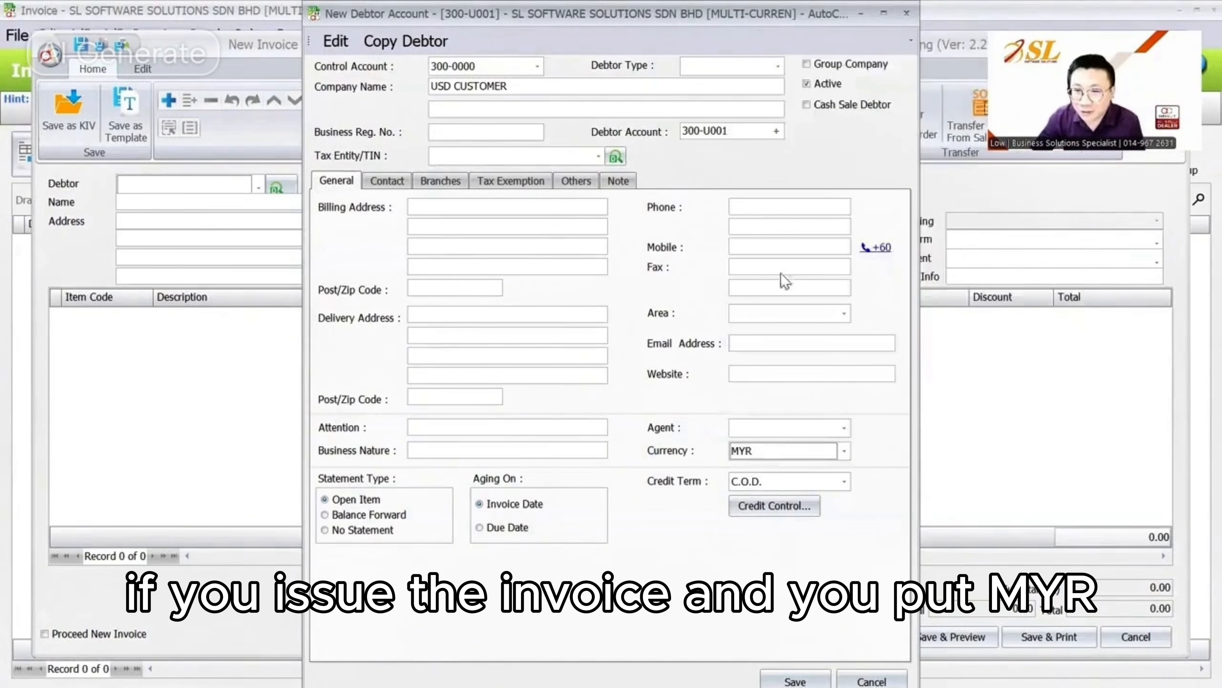
Set the new debtor's currency back to USD and save the debtor account
left_click(769, 452)
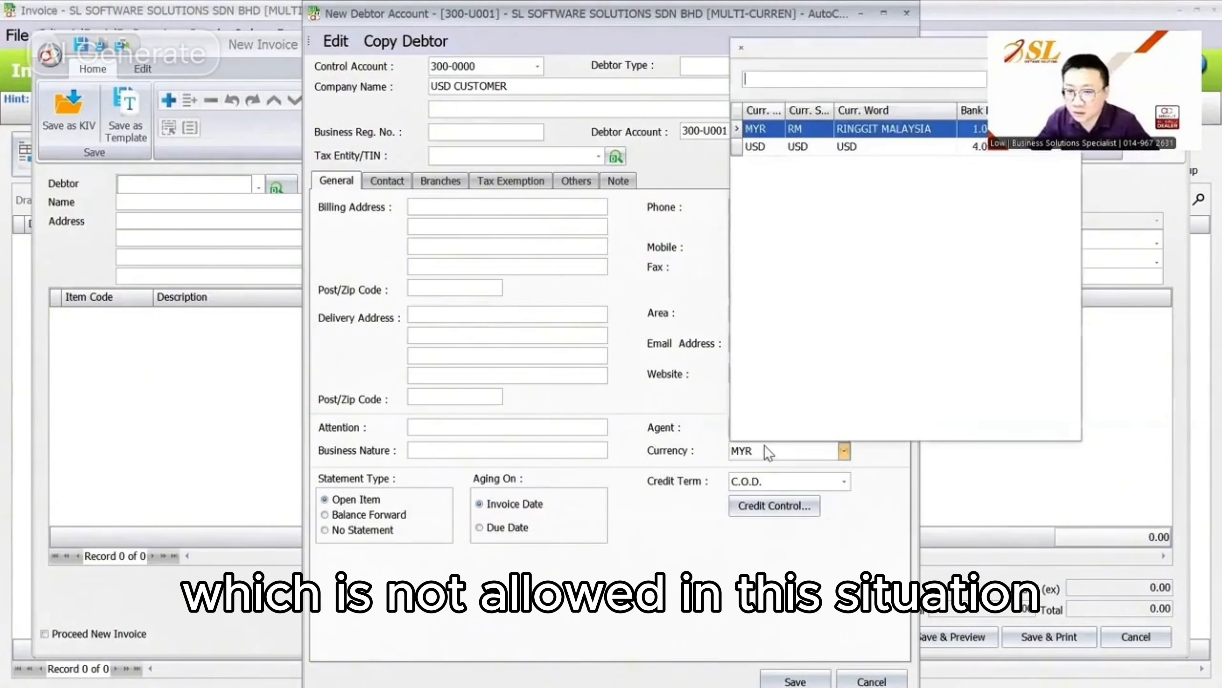
left_click(814, 146)
left_click(795, 680)
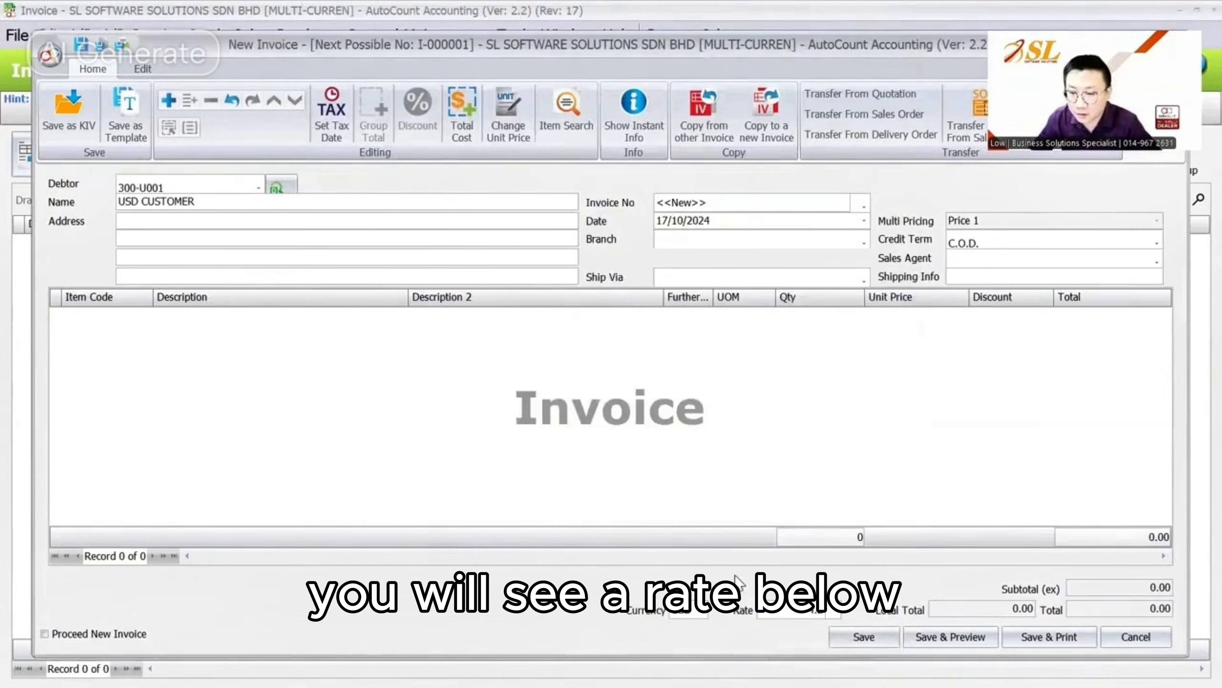
Try the invoice date 17/11/2024 to compare its exchange rate, and restore the date to 17/10/2024
left_click(679, 221)
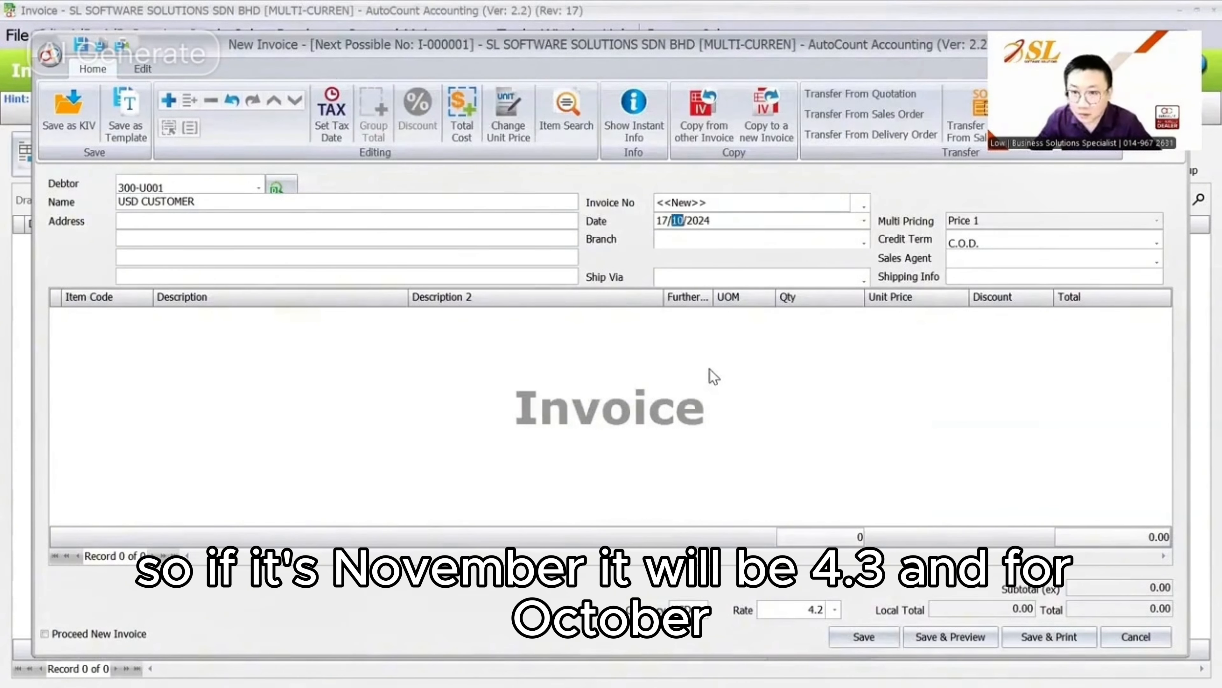
type("11")
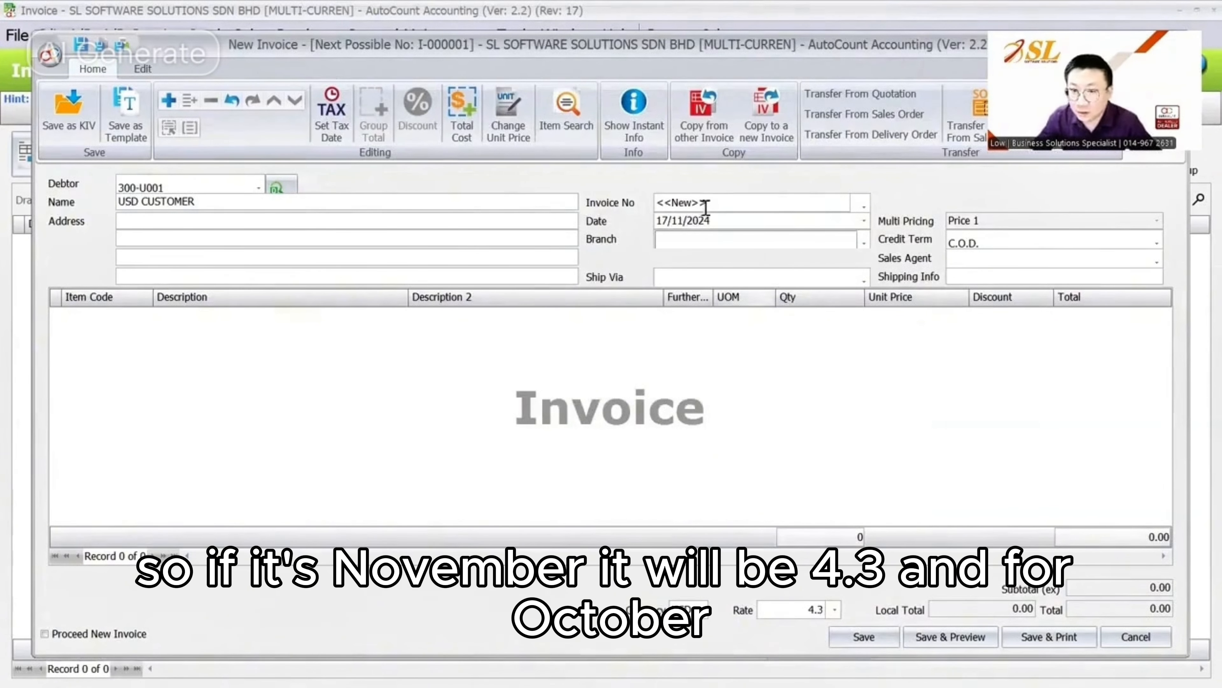
type("10")
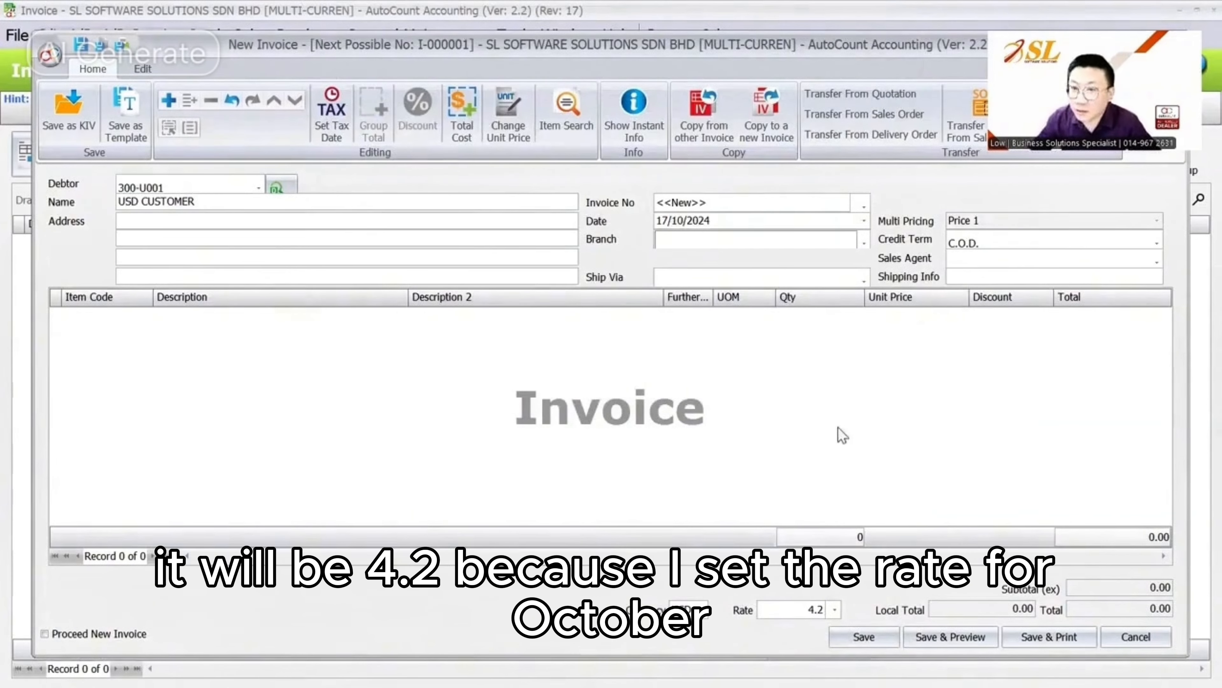
left_click_drag(687, 222, 647, 213)
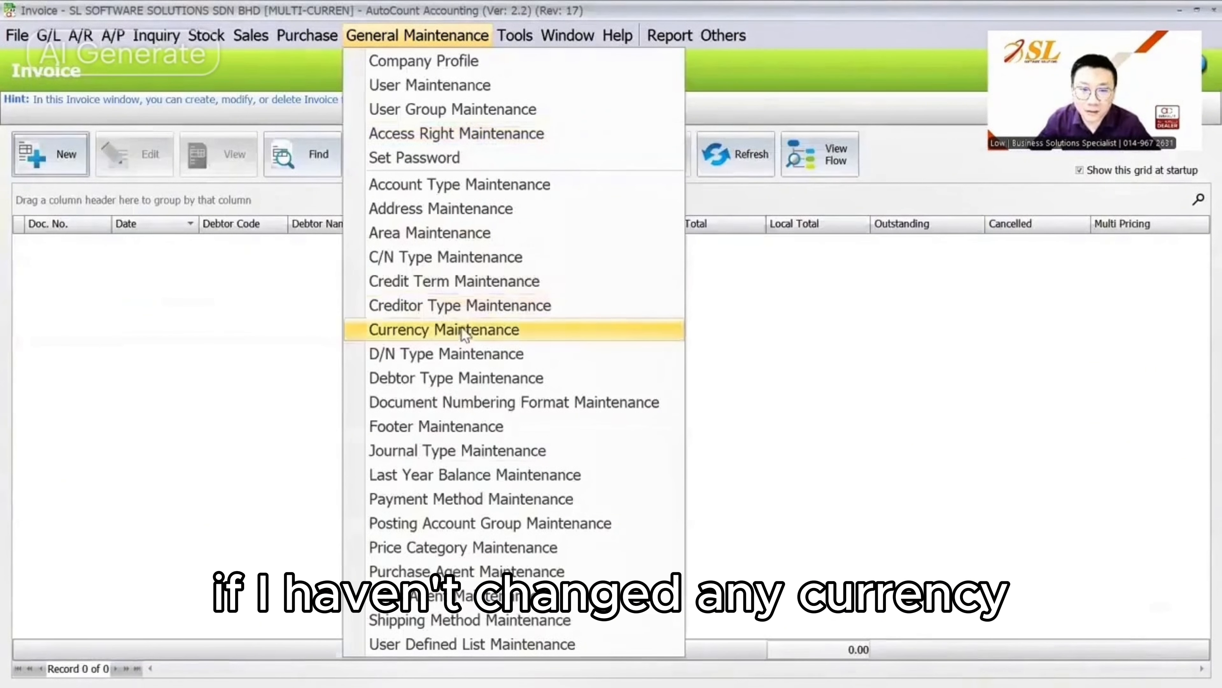
Open Currency Maintenance and check the USD currency's bank buy and sell rates
left_click(463, 331)
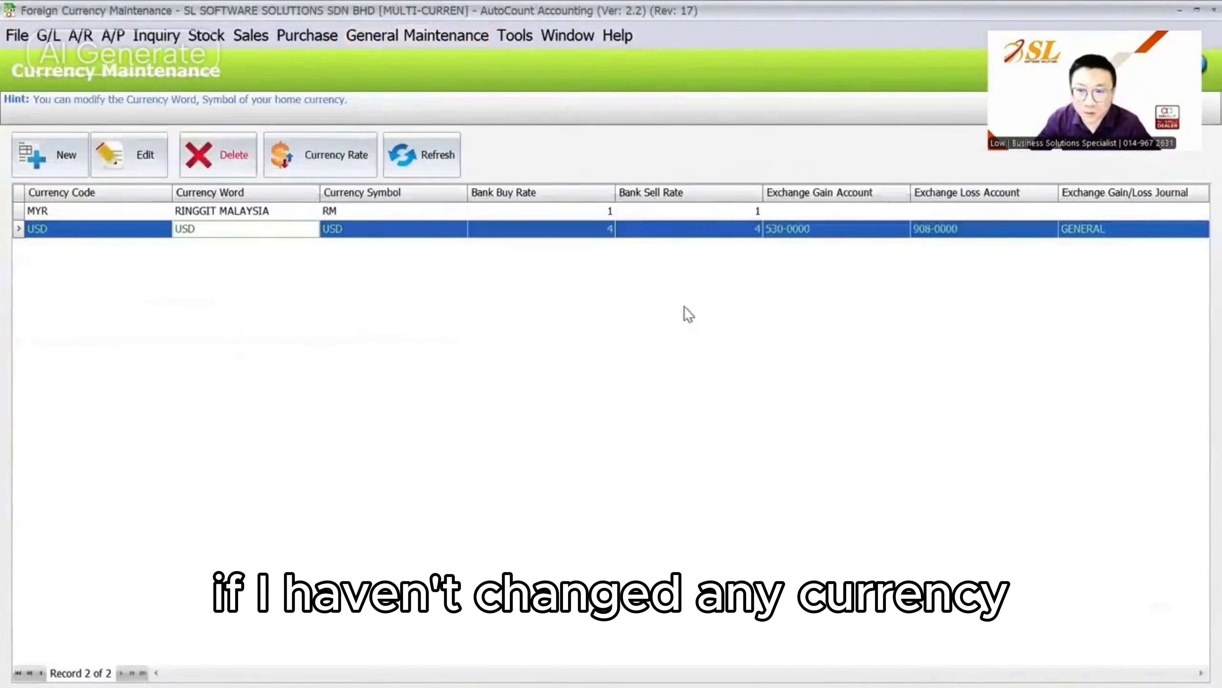
left_click(706, 231)
left_click(588, 235)
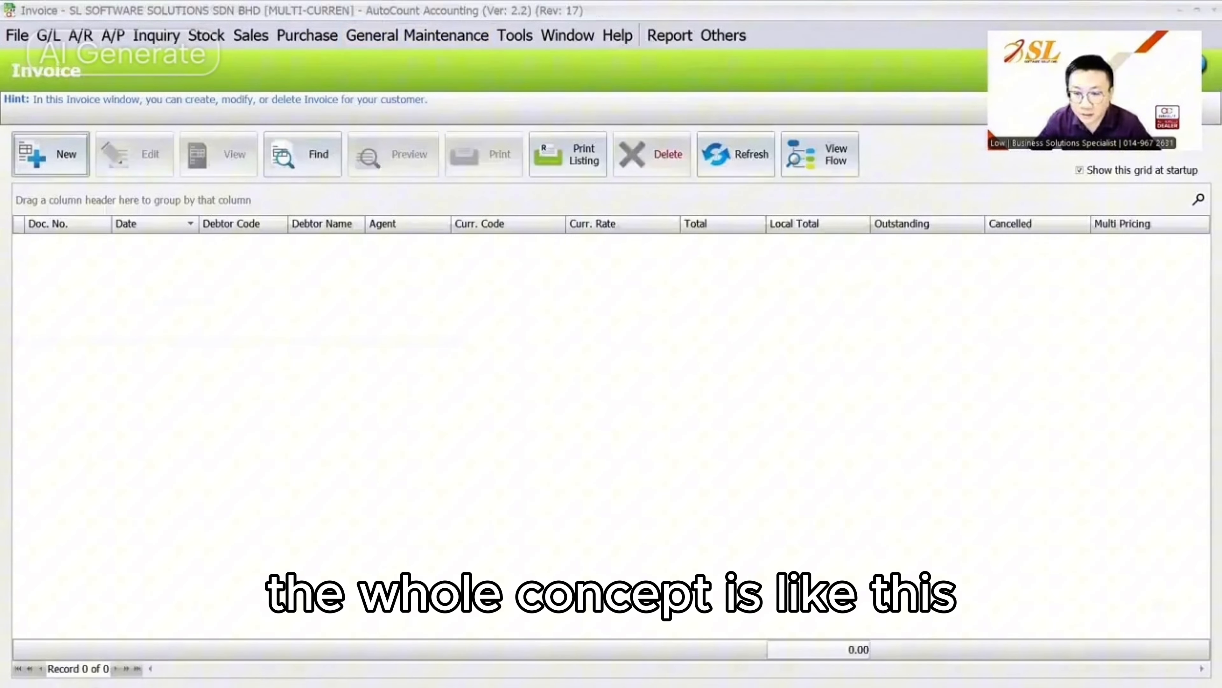
Start a new sales invoice and choose USD CUSTOMER as its debtor
left_click(774, 674)
left_click(54, 155)
left_click(189, 184)
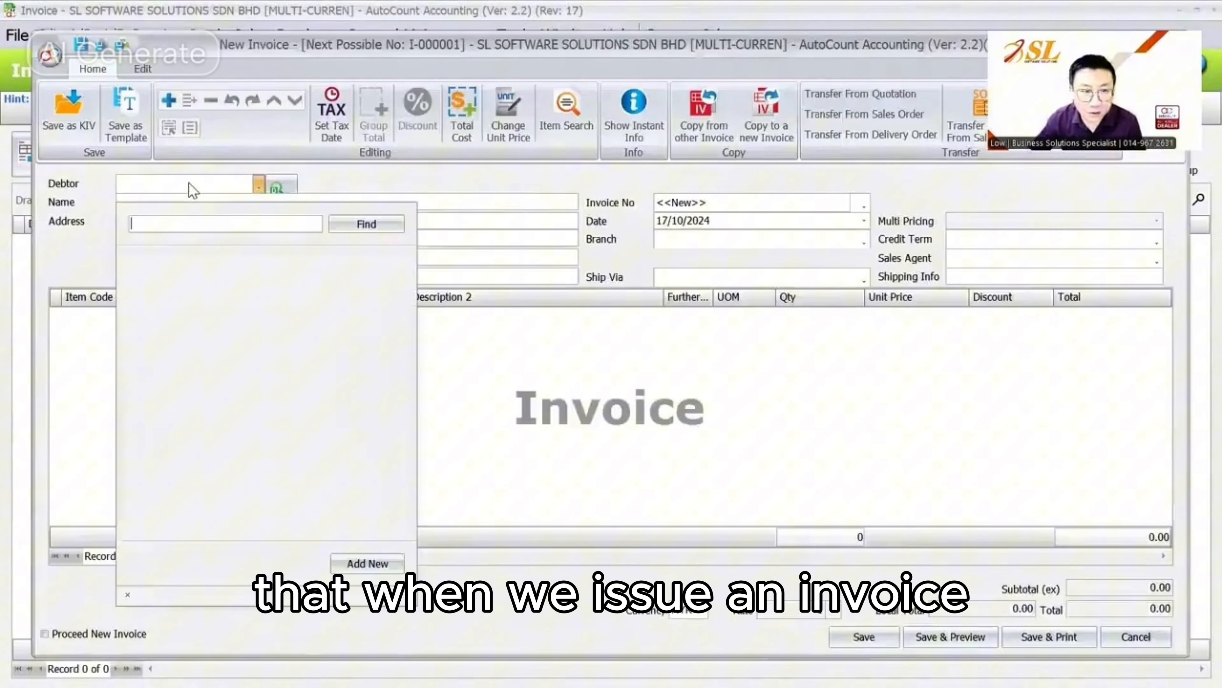
left_click(226, 273)
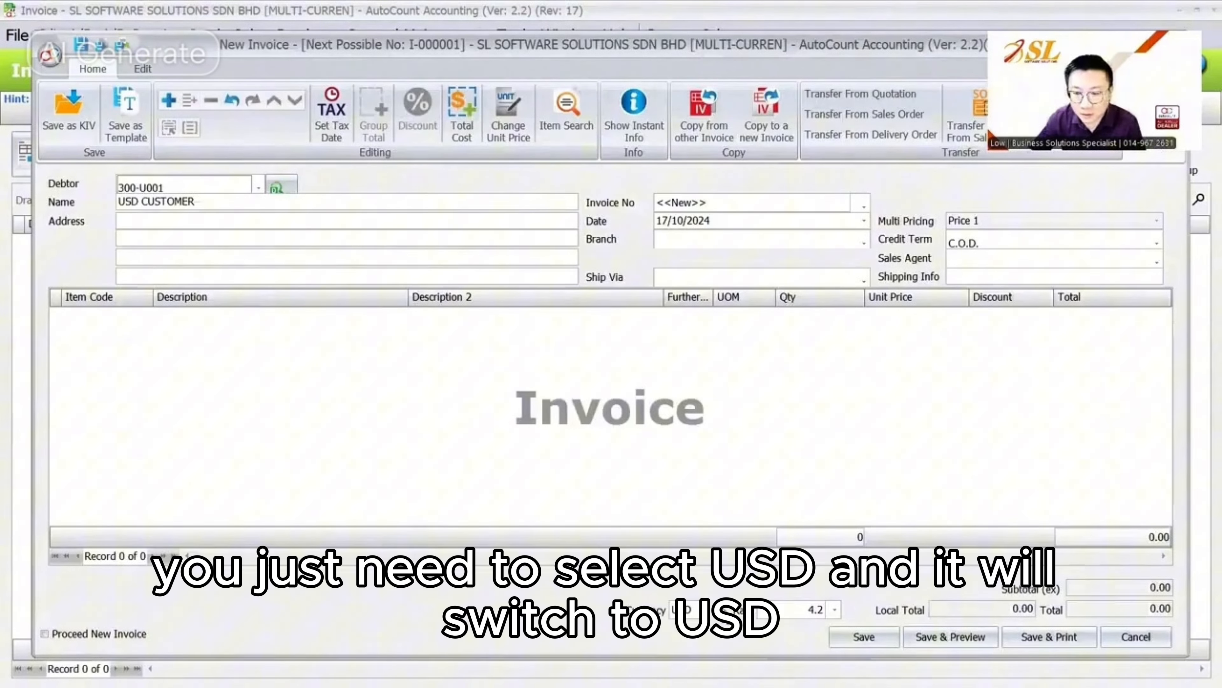
Create a debtor from the invoice with company name CUSTOMER A and currency MYR, and save it
left_click(207, 187)
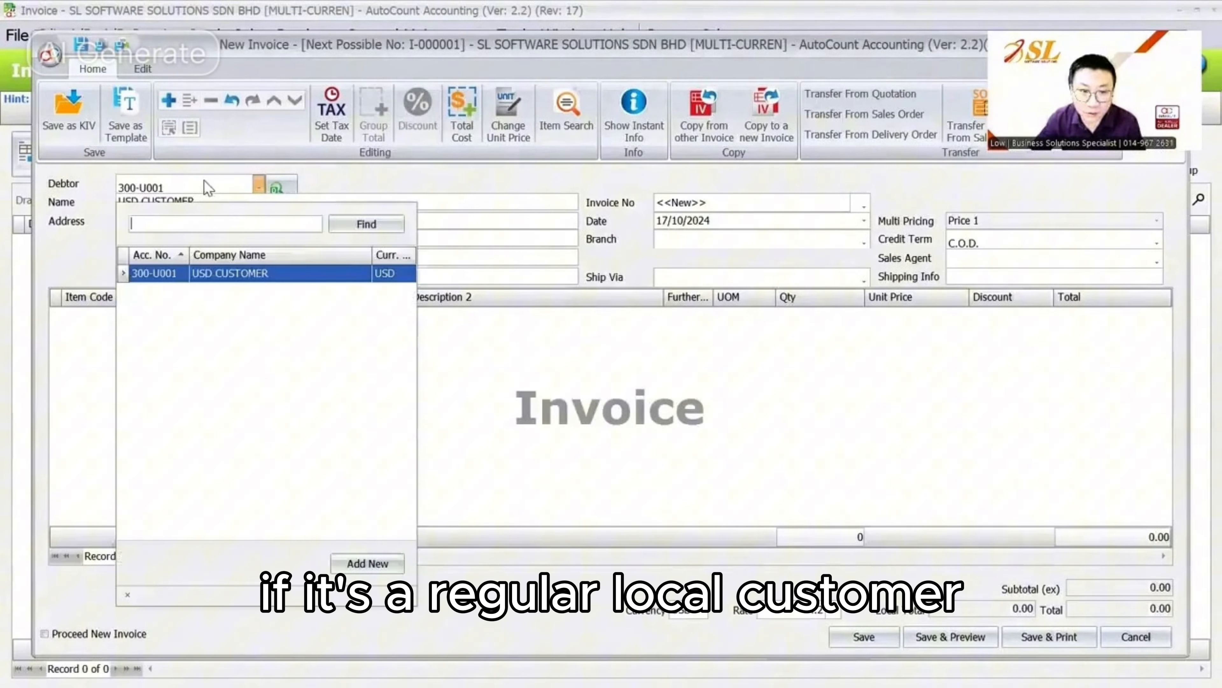
left_click(367, 563)
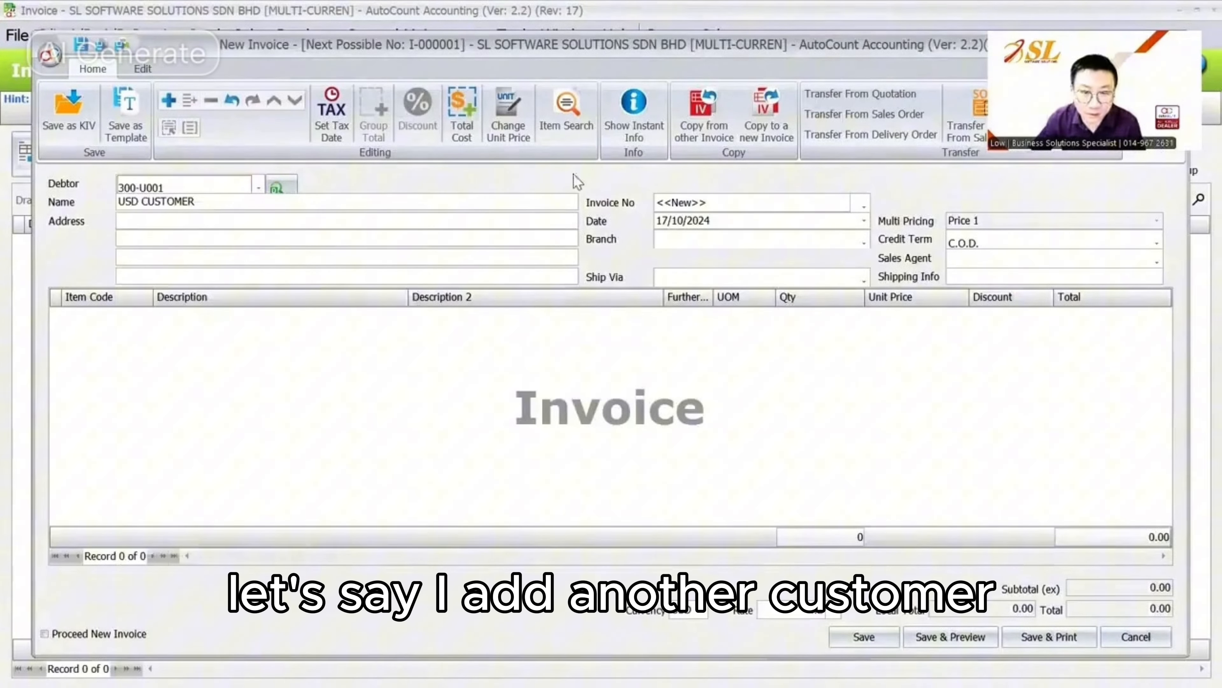
type("CUSTO")
type("MER A")
key("Tab")
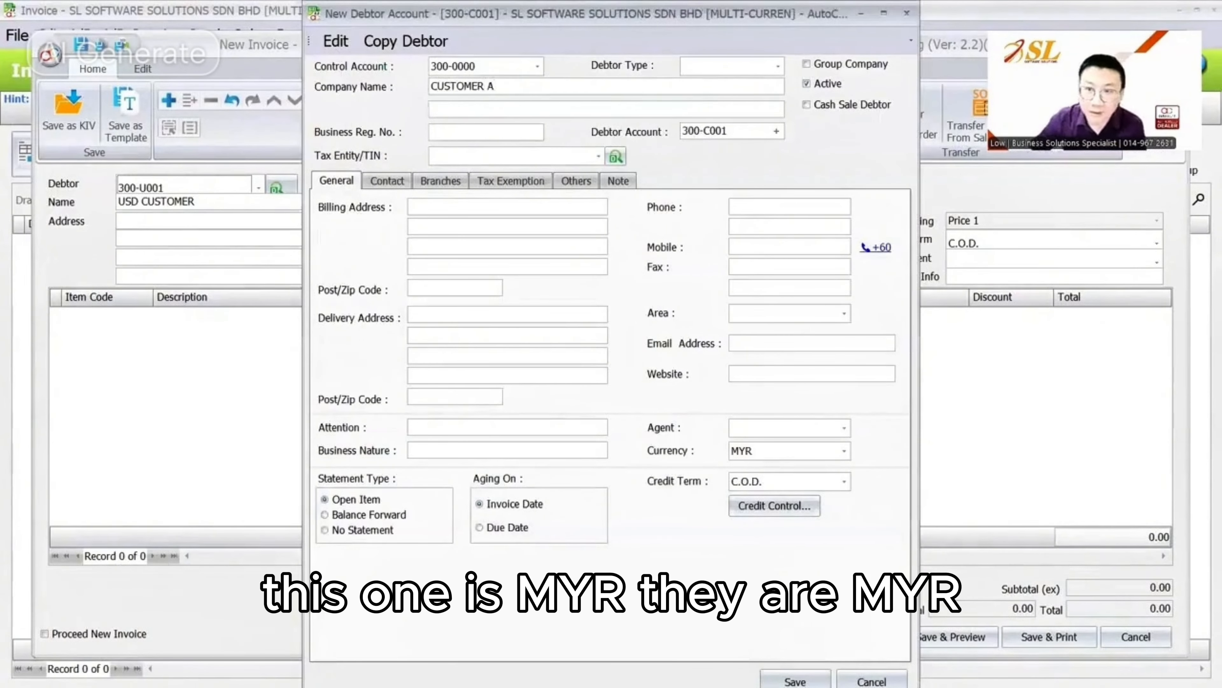
left_click(795, 680)
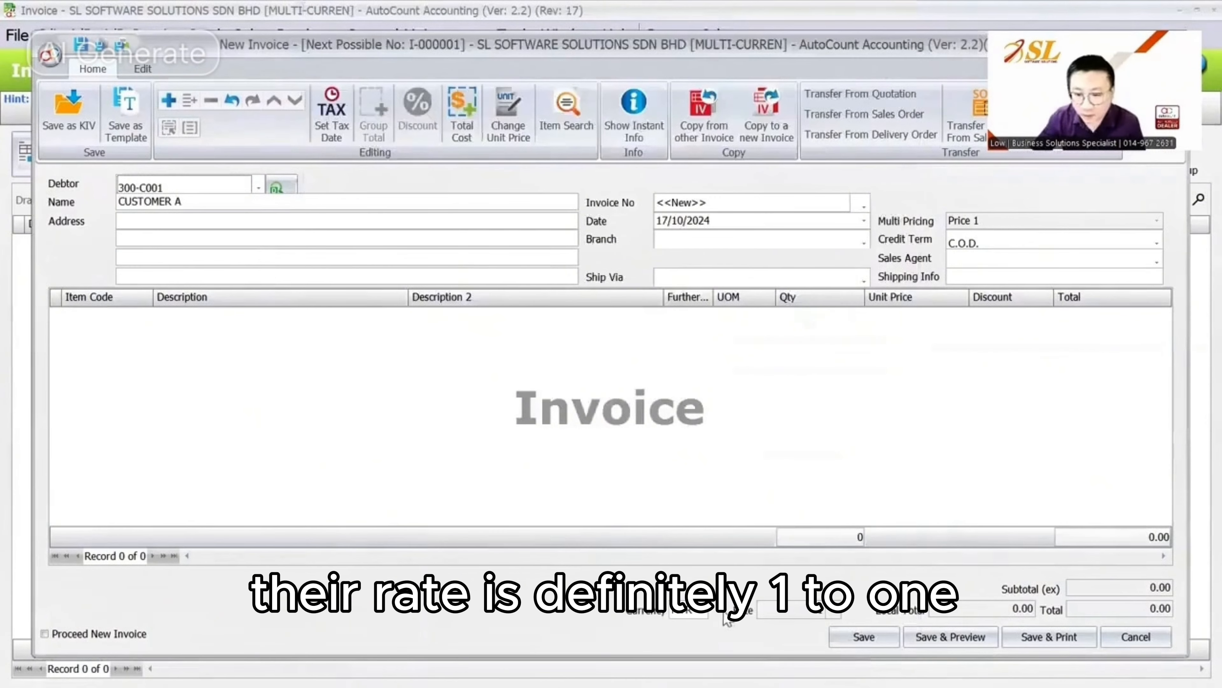
Check the invoice's exchange rate for CUSTOMER A and switch the debtor back to USD CUSTOMER
left_click_drag(798, 605, 872, 604)
left_click(258, 188)
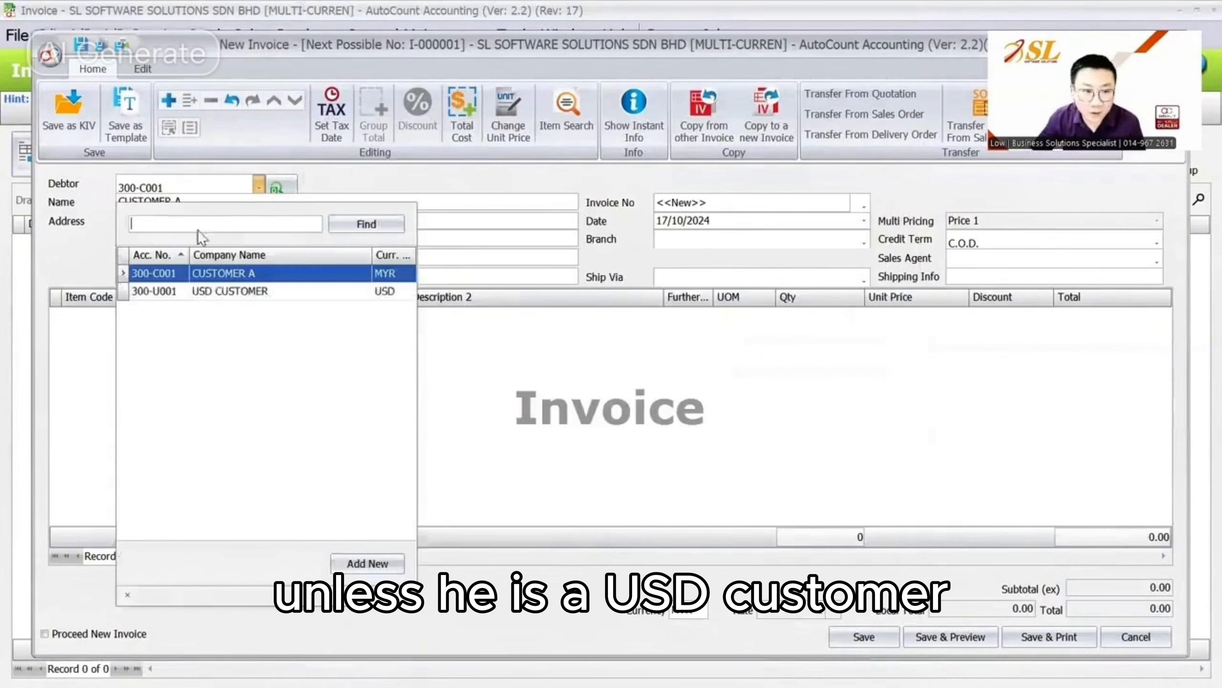
left_click(202, 289)
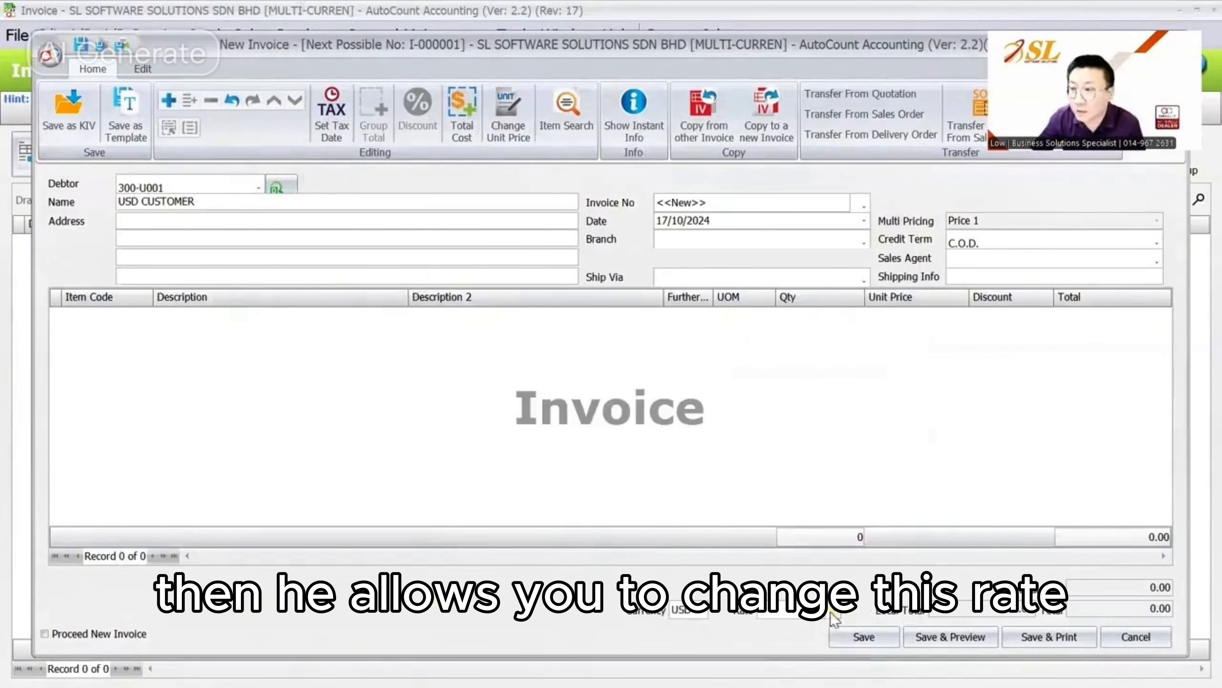
Add a detail line for ITEM A to the invoice
right_click(210, 374)
left_click(279, 38)
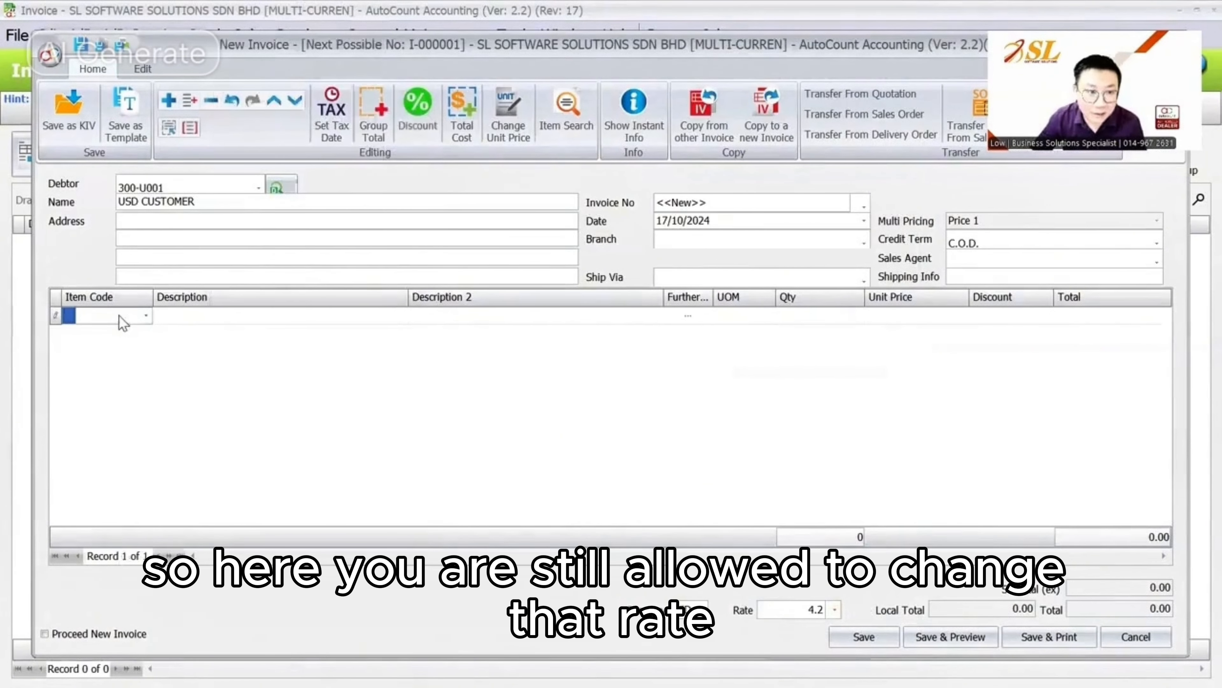
left_click(146, 316)
left_click(151, 399)
left_click(921, 318)
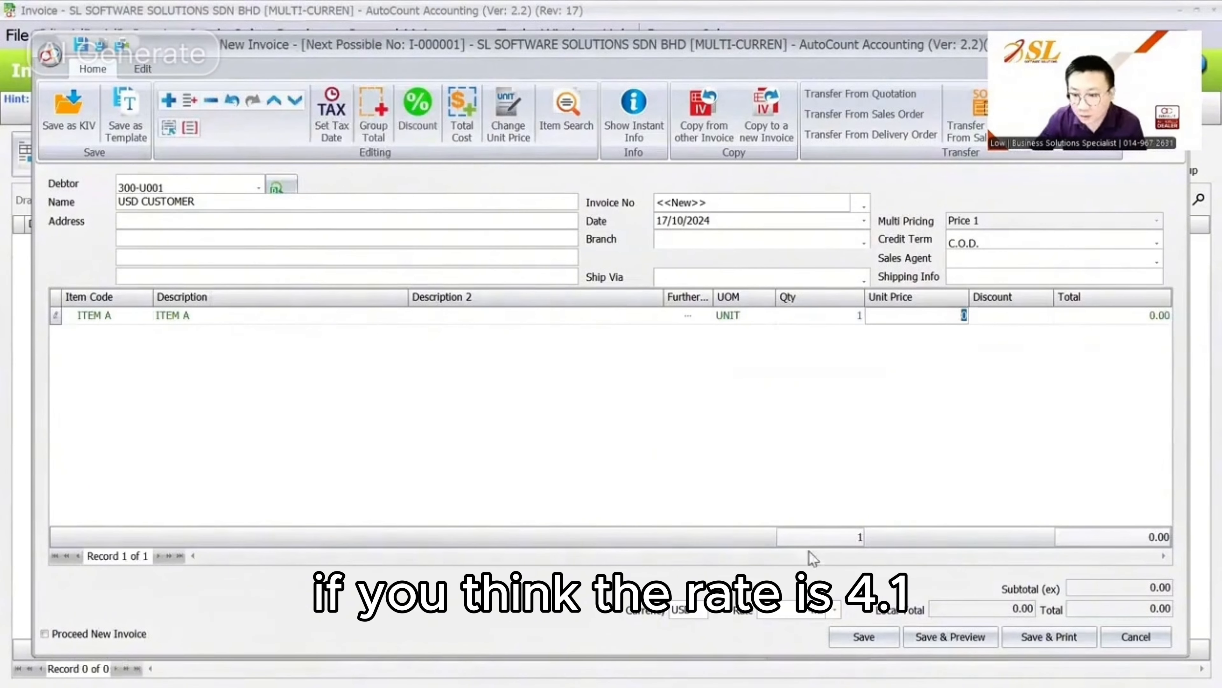
Override the invoice's USD rate with 4.1 and set ITEM A's unit price to 1000
left_click_drag(777, 613, 843, 612)
type("4.1")
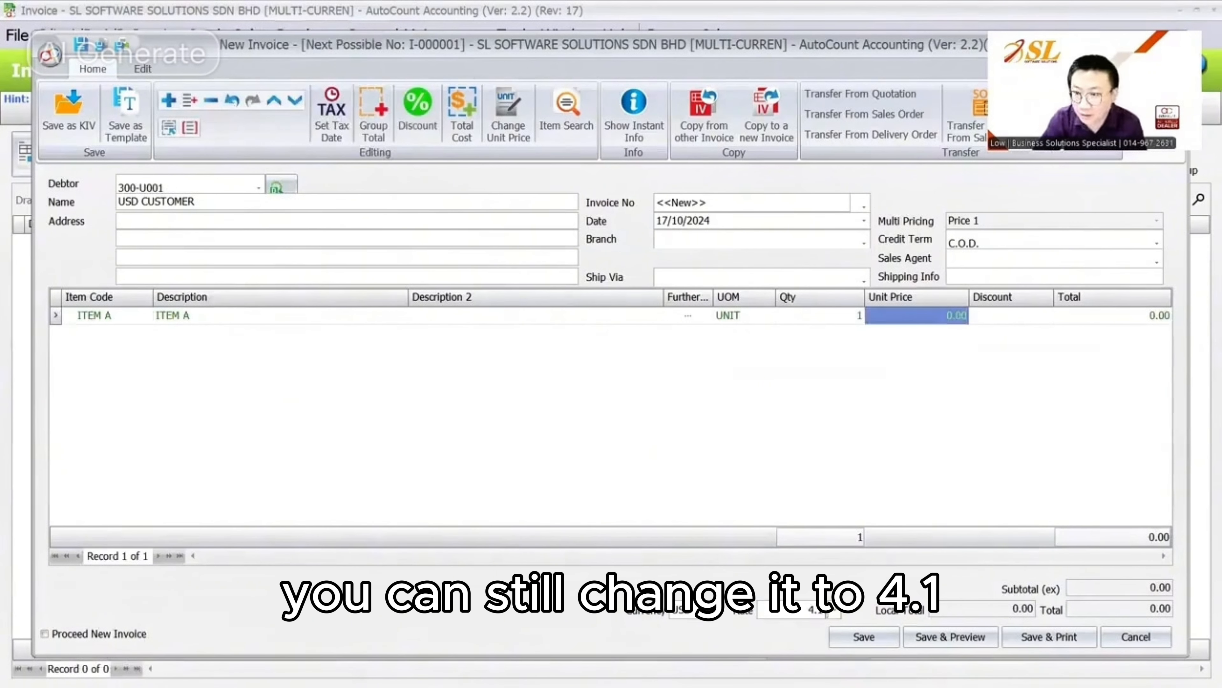
left_click(922, 316)
type("1000")
key("Tab")
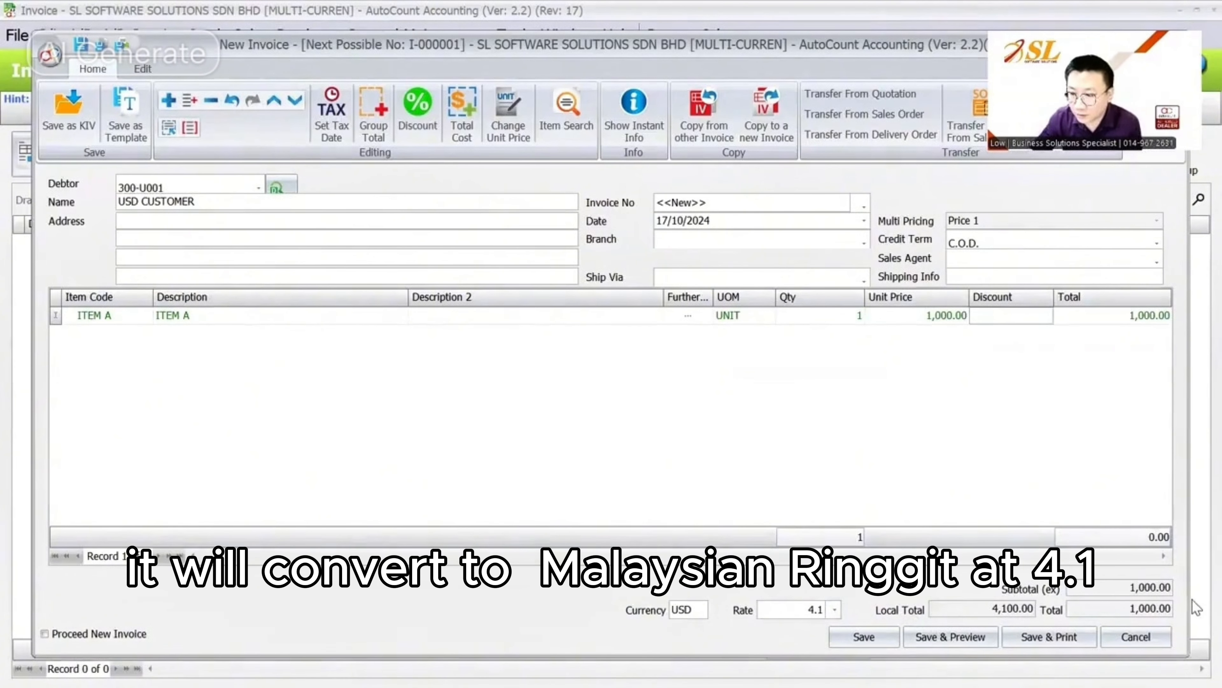
Check the invoice's local total, save the invoice, and open the sales invoice list
left_click_drag(982, 611, 1046, 617)
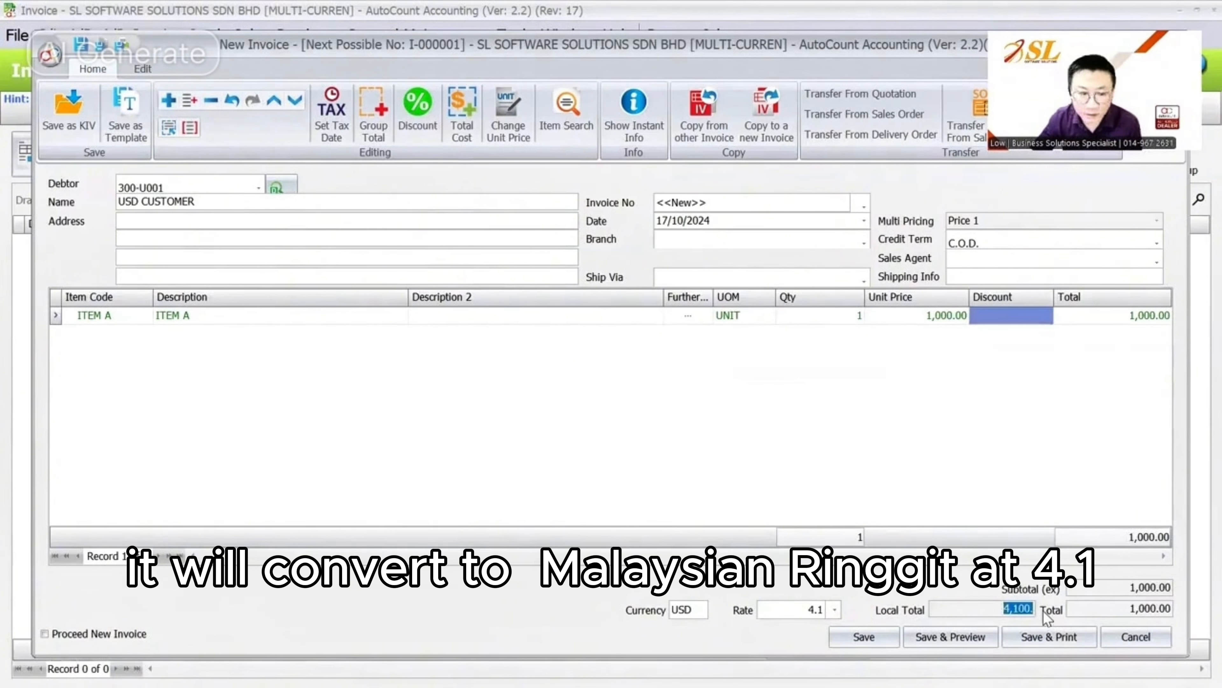
left_click(872, 638)
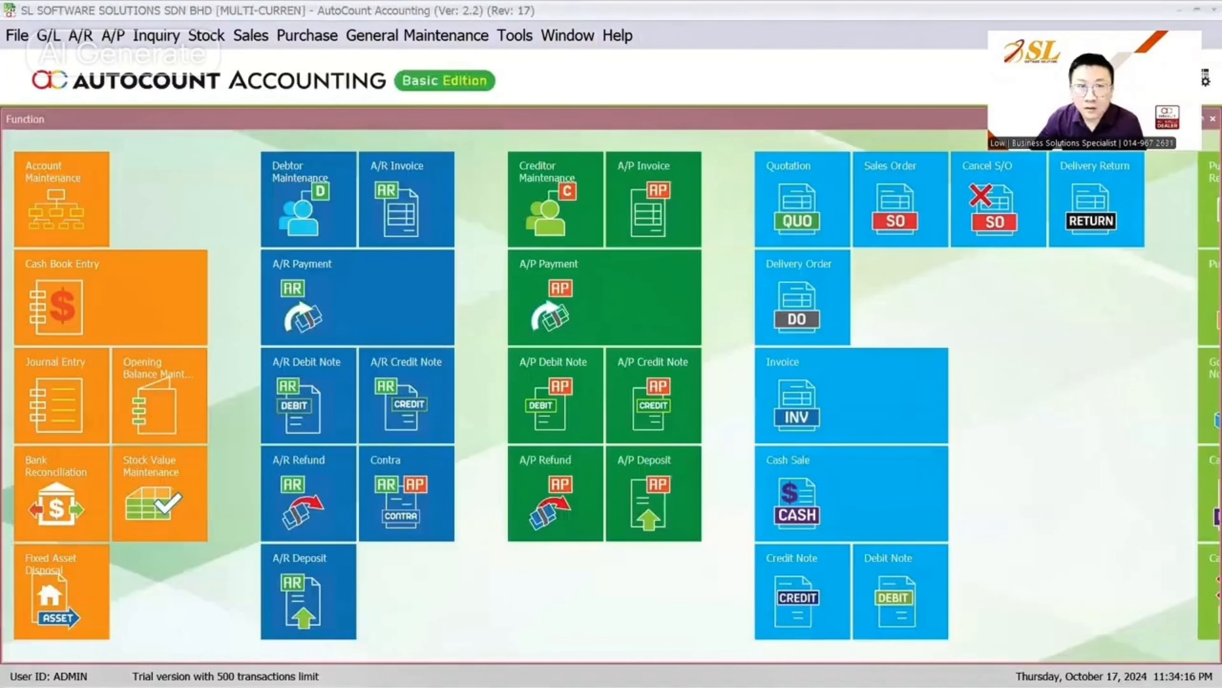
left_click(251, 35)
left_click(280, 140)
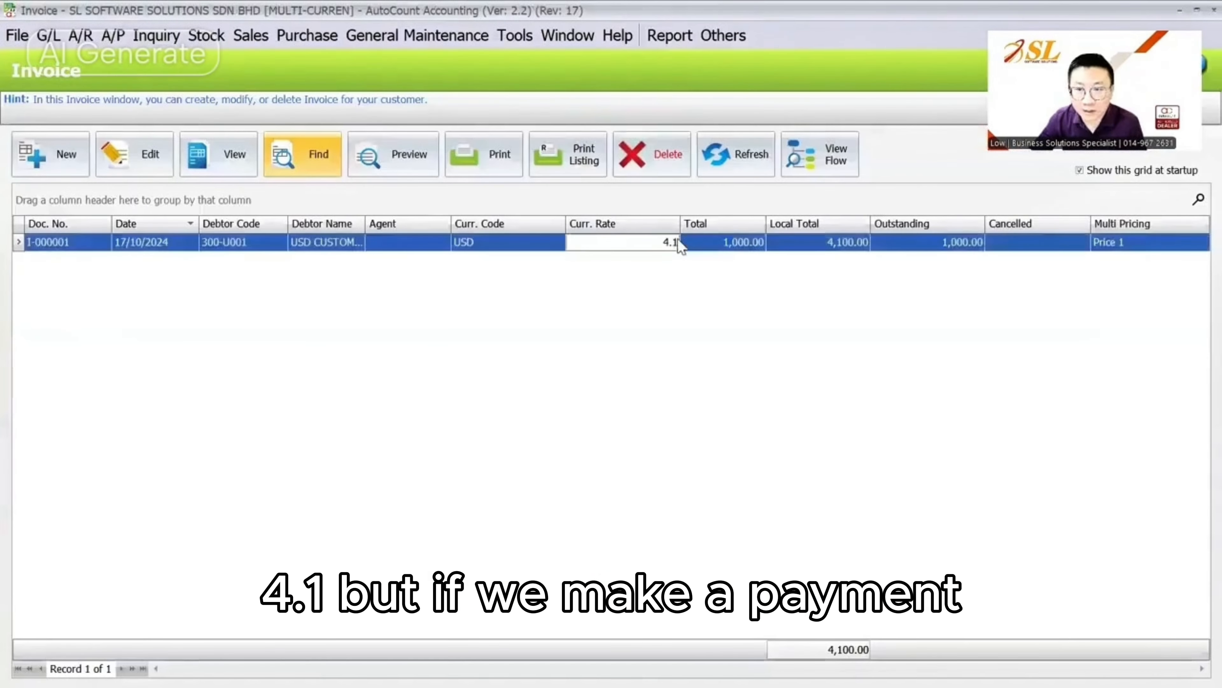
Start an A/R receive payment in USD for USD CUSTOMER, dated 17/11/2024
left_click(80, 35)
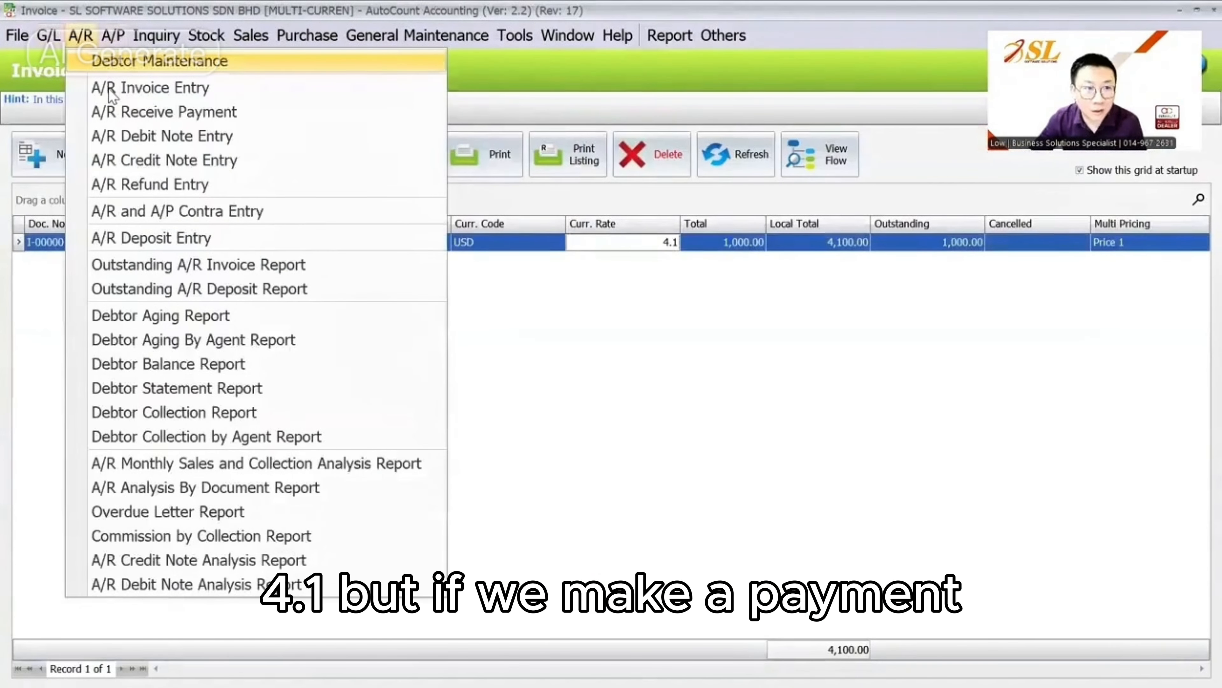
left_click(111, 114)
left_click(72, 145)
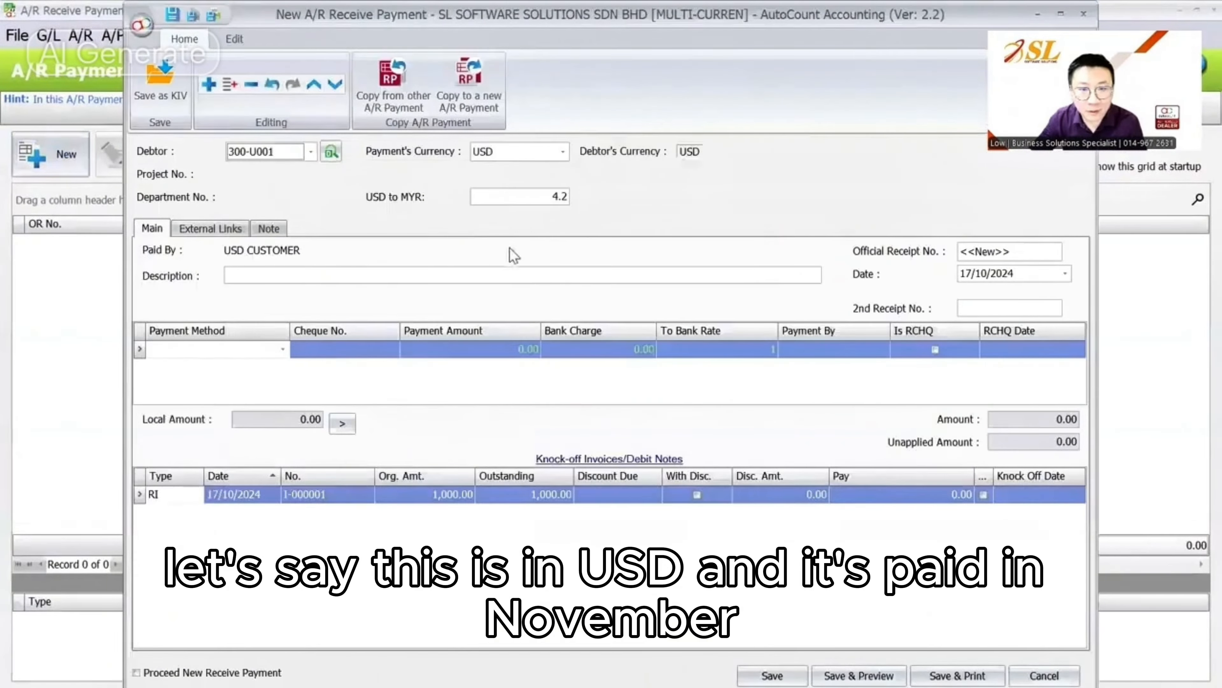
left_click(983, 277)
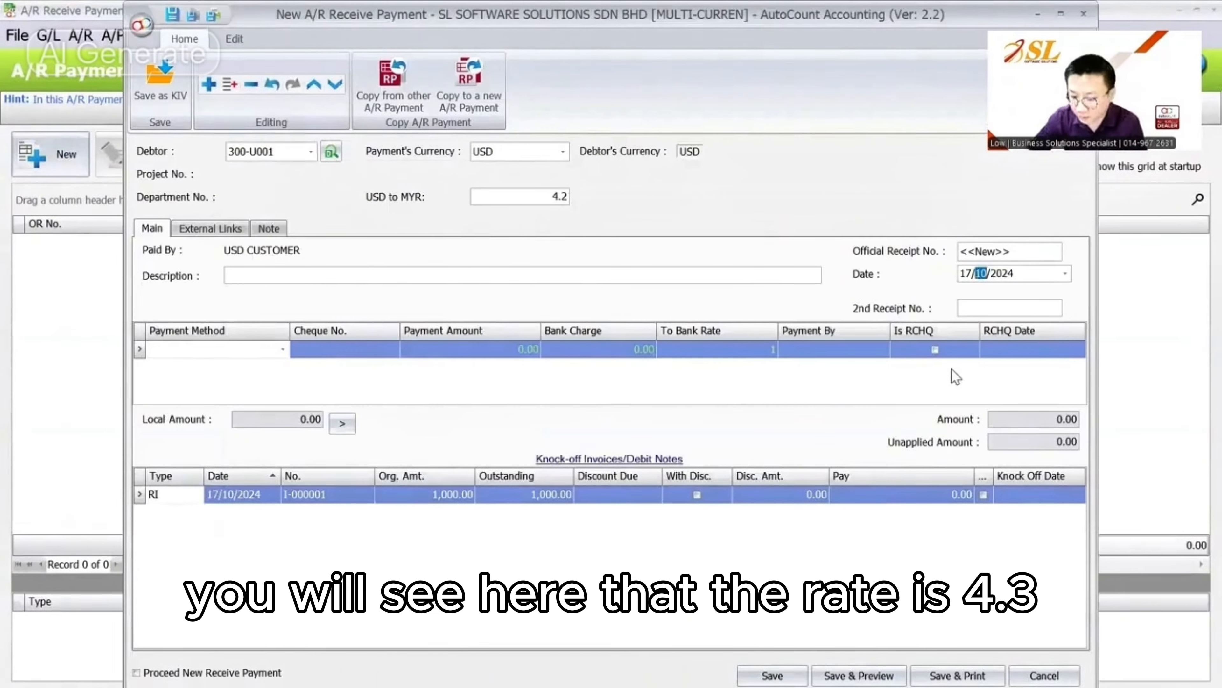
type("11")
key("Tab")
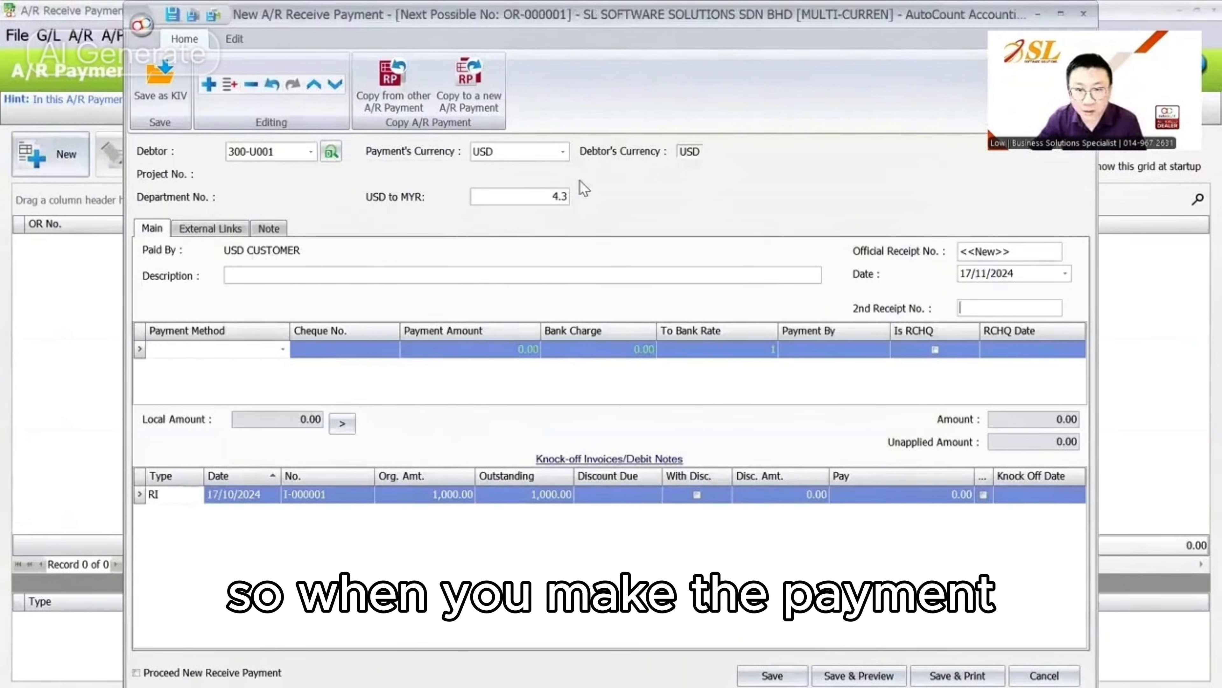
Check the currencies of the available payment methods and close the payment without saving
left_click(282, 348)
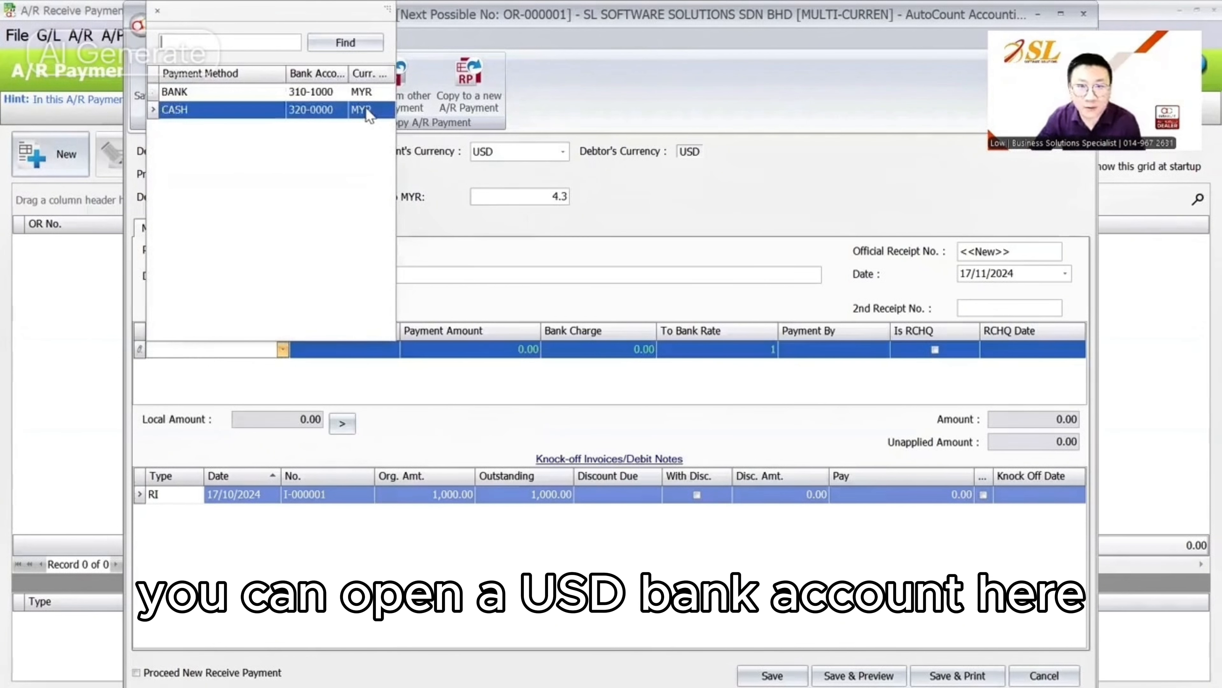
key("Escape")
key("Escape")
Open Account Maintenance and examine the currency codes of the asset, debtor, bank and liability accounts
left_click(49, 36)
left_click(67, 62)
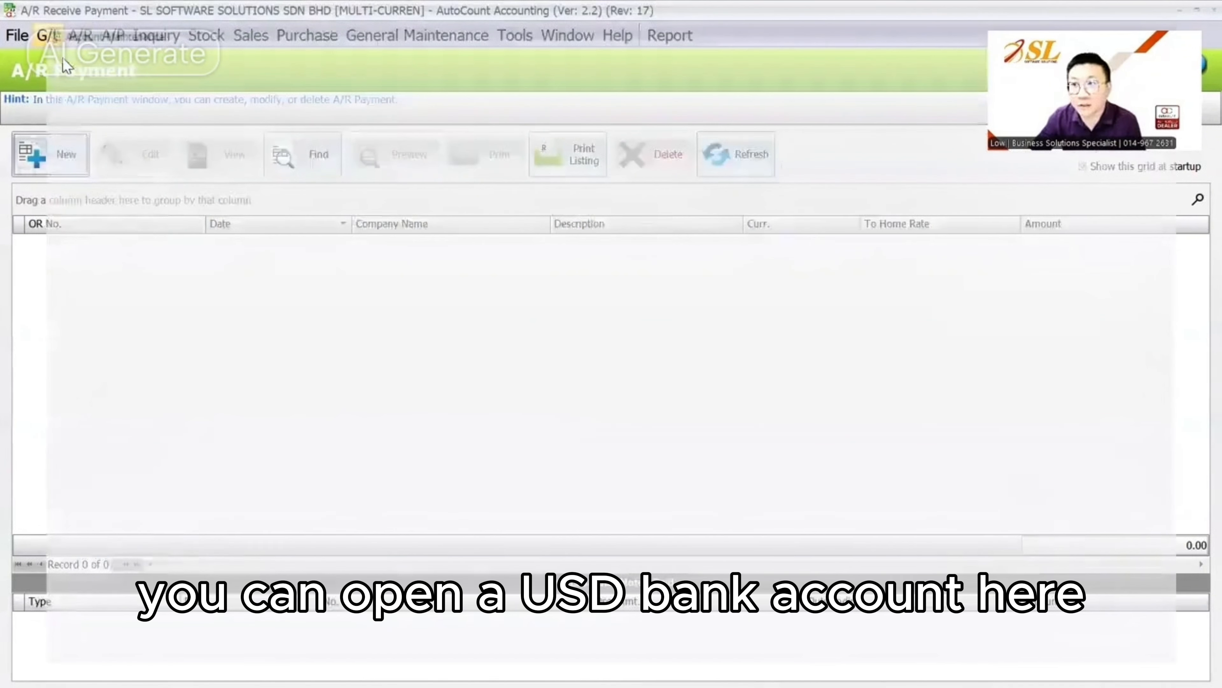
scroll(390, 405, "down", 1)
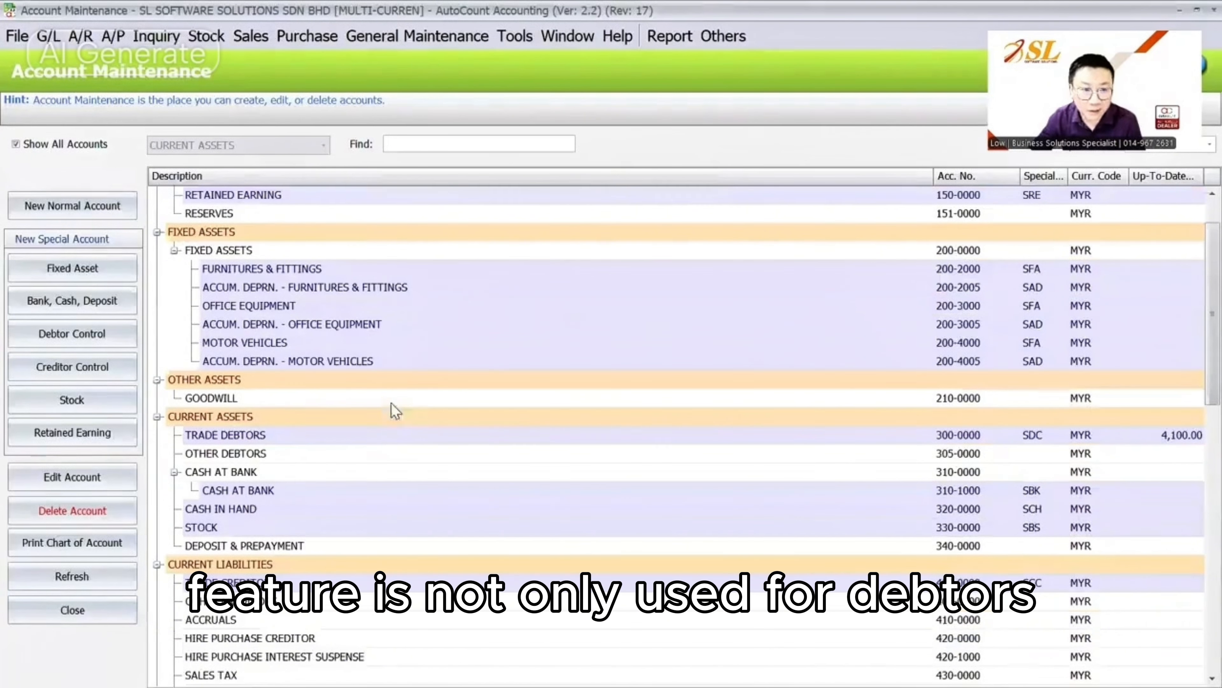
left_click(1092, 271)
scroll(1093, 271, "up", 1)
left_click(81, 36)
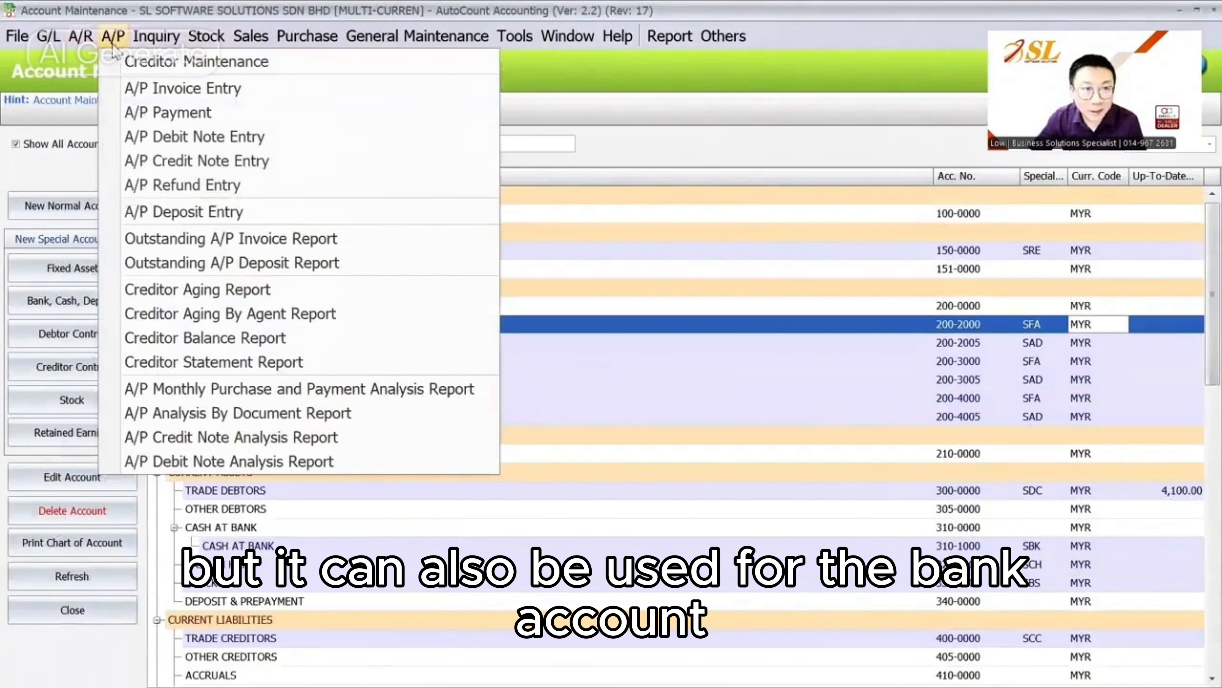
left_click(938, 253)
scroll(978, 335, "down", 4)
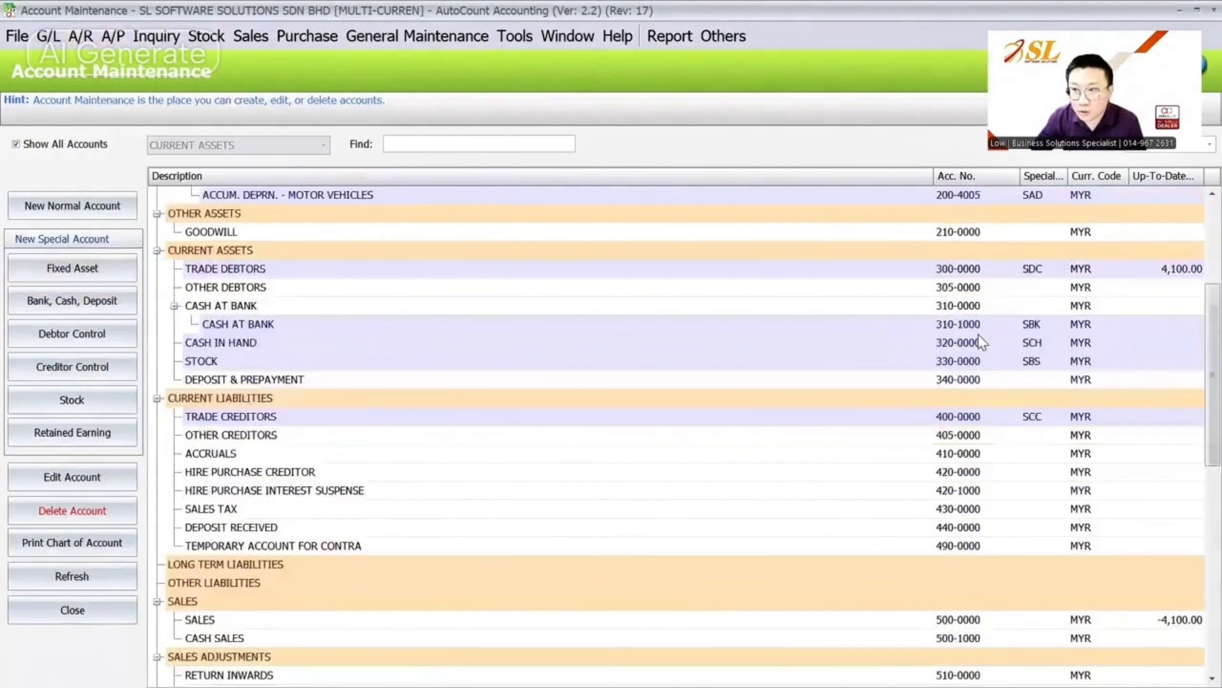
scroll(977, 335, "up", 4)
scroll(977, 325, "down", 6)
scroll(977, 312, "up", 6)
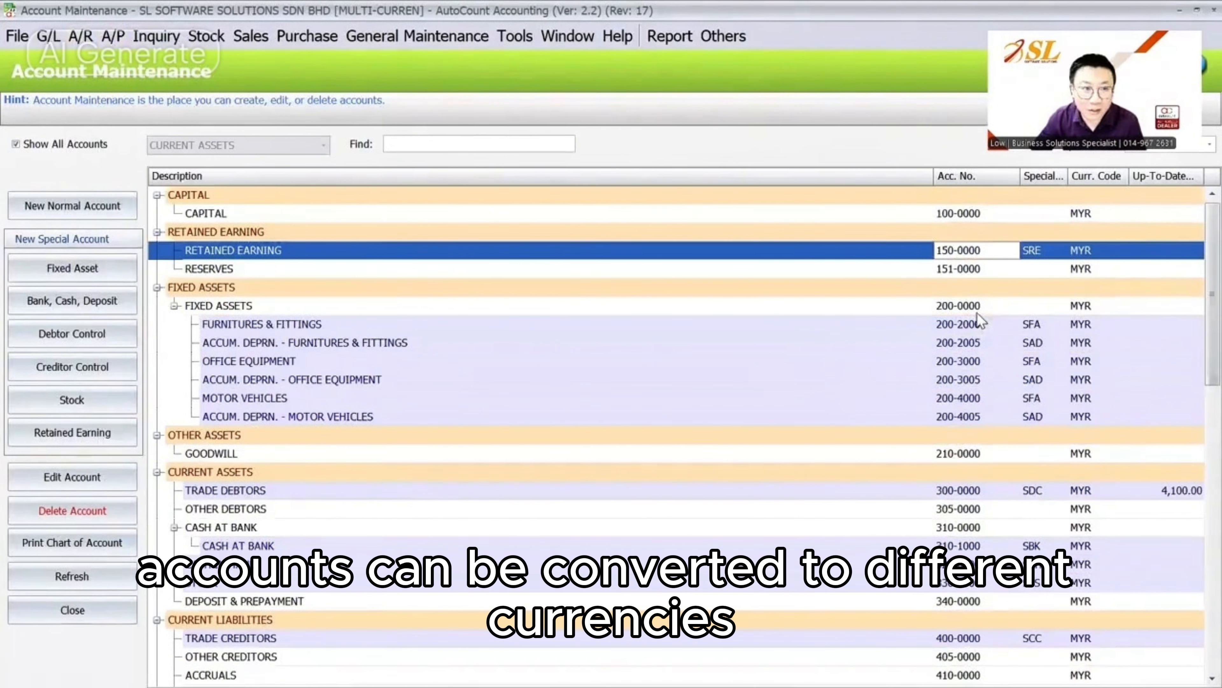
scroll(356, 464, "down", 8)
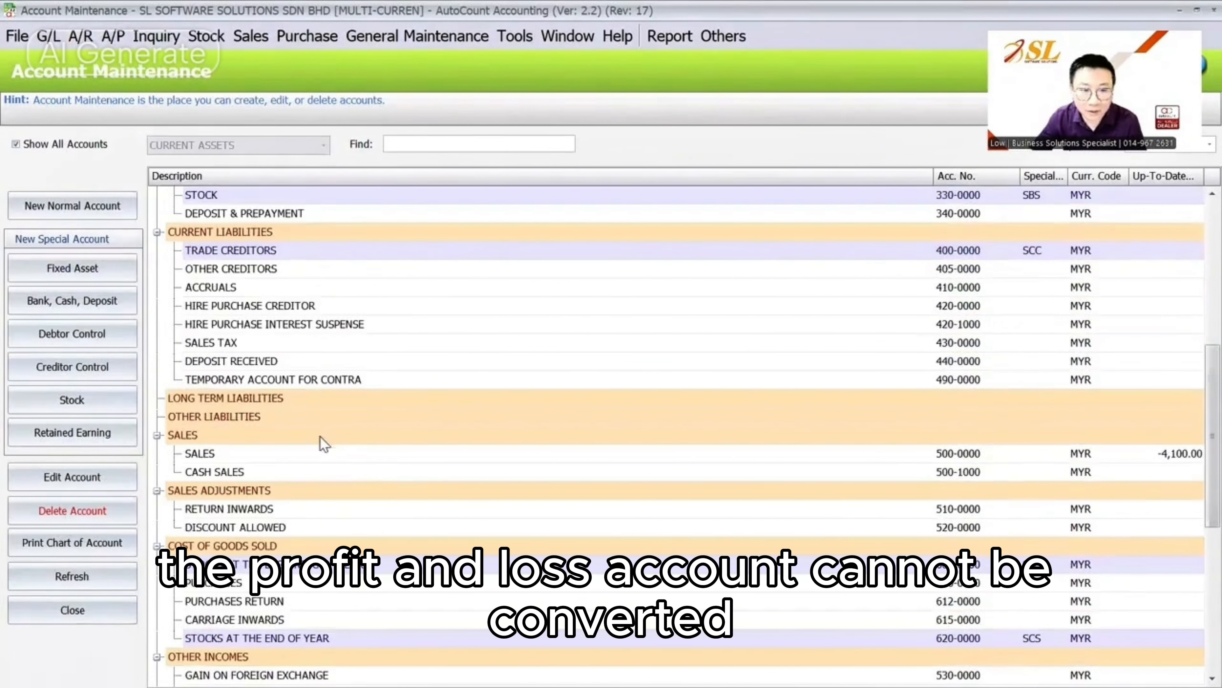
Examine the sales and expense accounts' currency codes, and check the currency setting of a new normal account under SALES without saving it
left_click(355, 415)
scroll(357, 410, "down", 1)
left_click(459, 399)
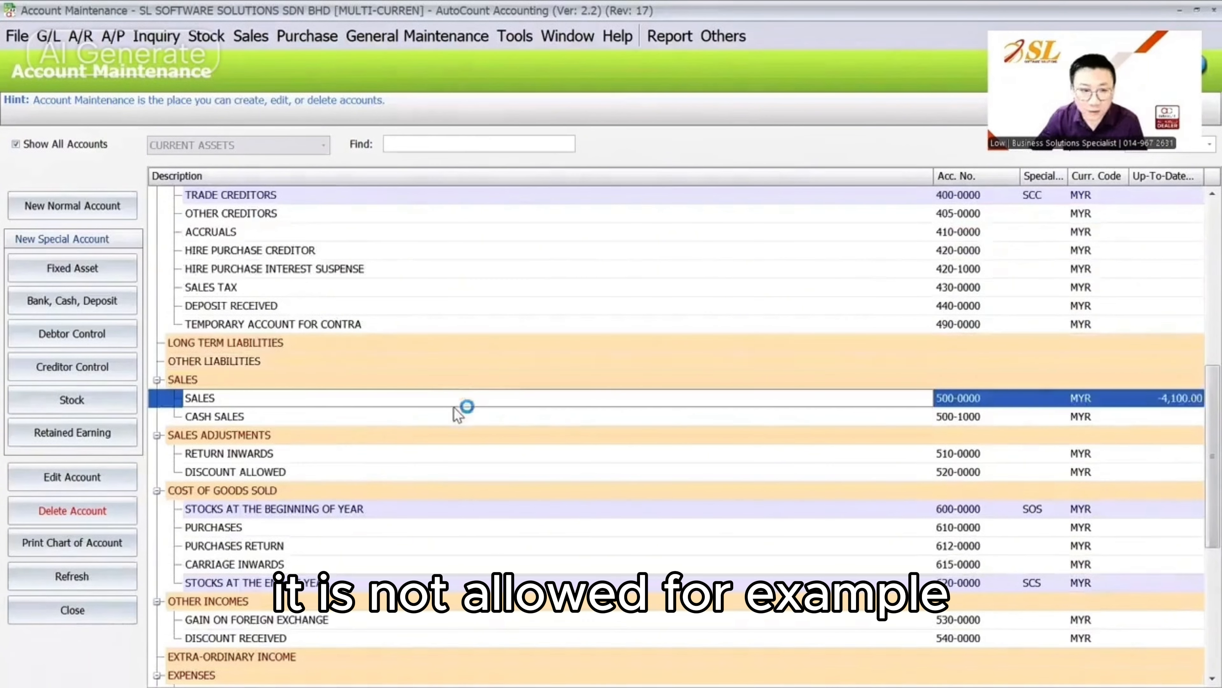
scroll(462, 405, "down", 3)
left_click(484, 674)
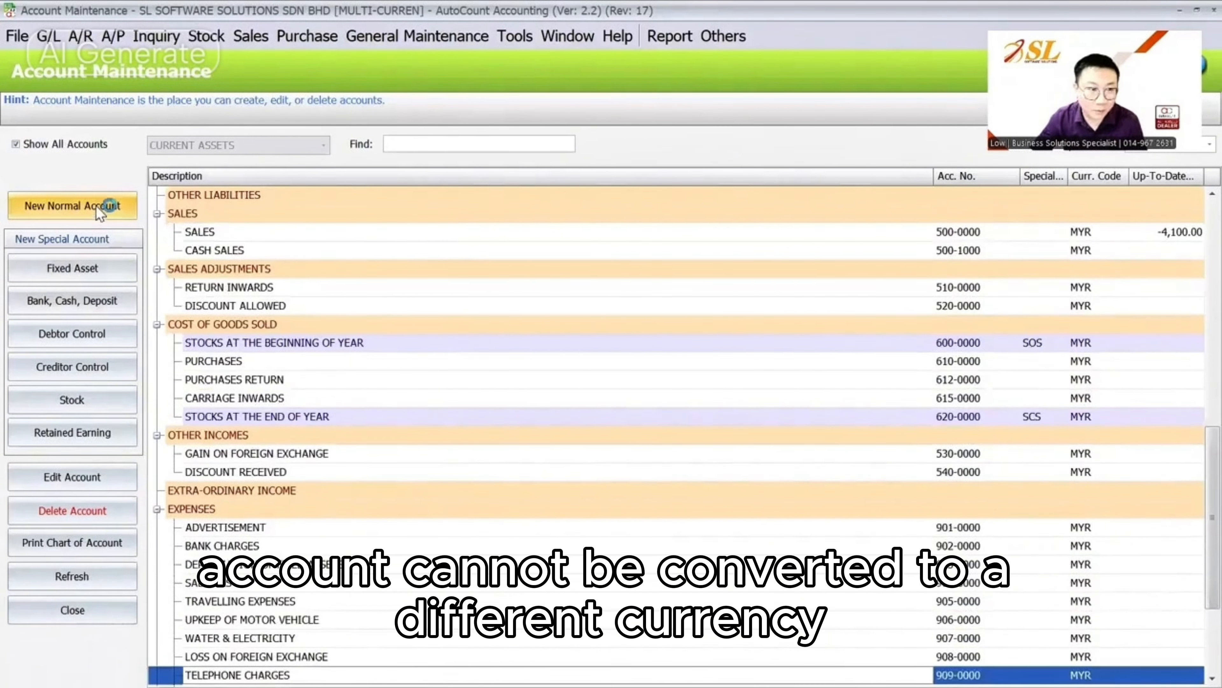
left_click(183, 213)
left_click(72, 205)
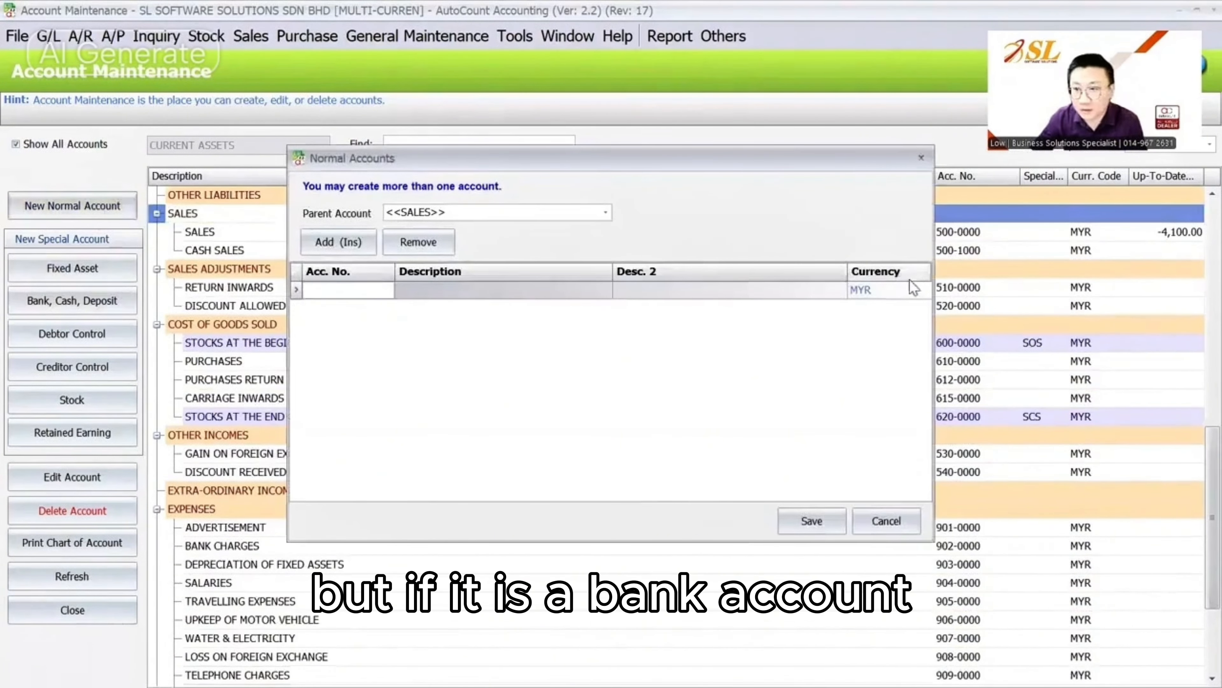
left_click(907, 289)
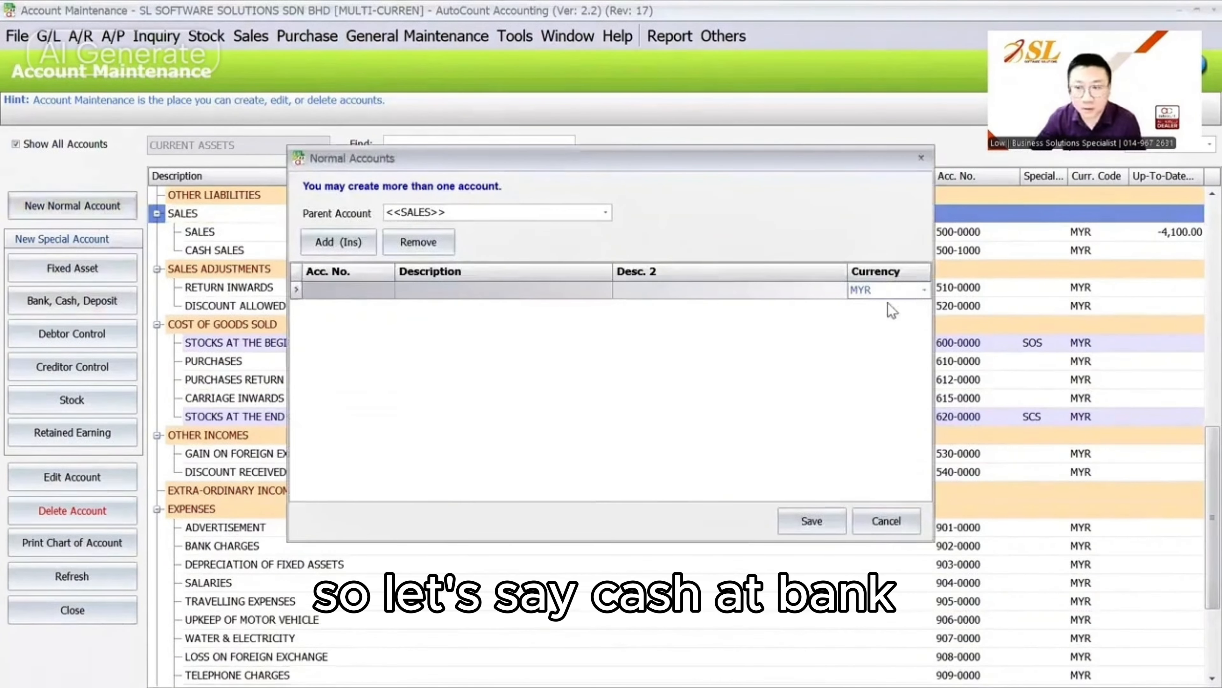
left_click(887, 519)
Start a new bank account under CURRENT ASSETS with the currency code USD
scroll(393, 417, "up", 7)
left_click(289, 305)
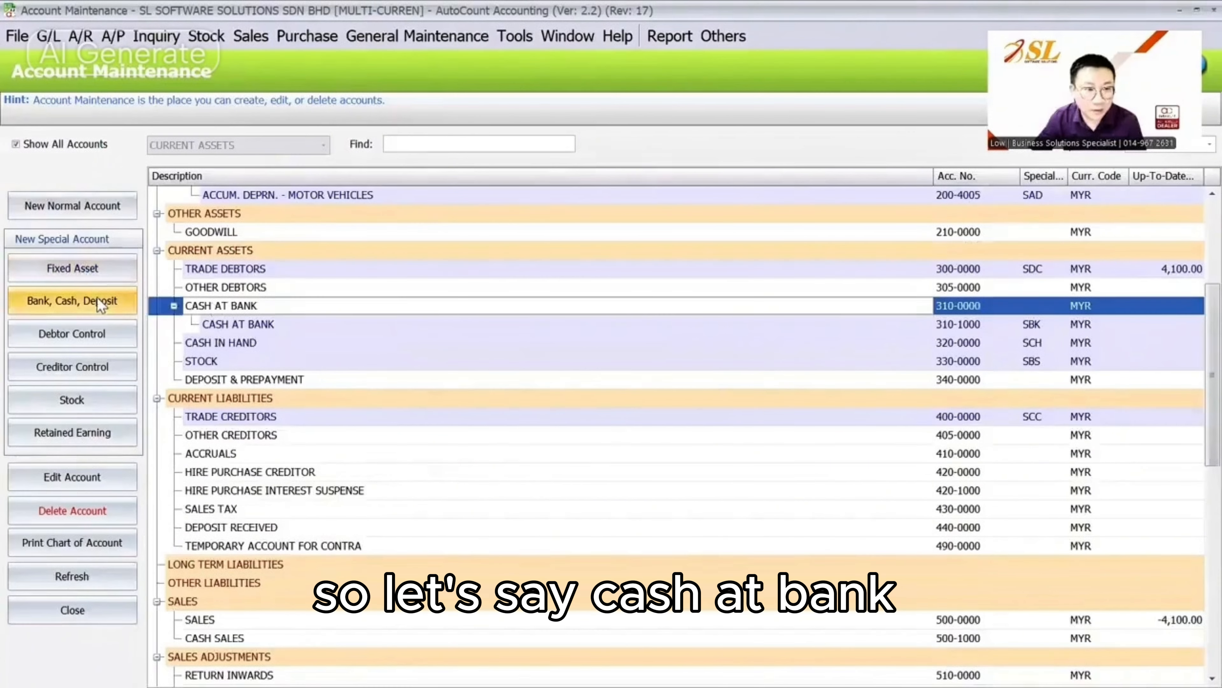
left_click(98, 301)
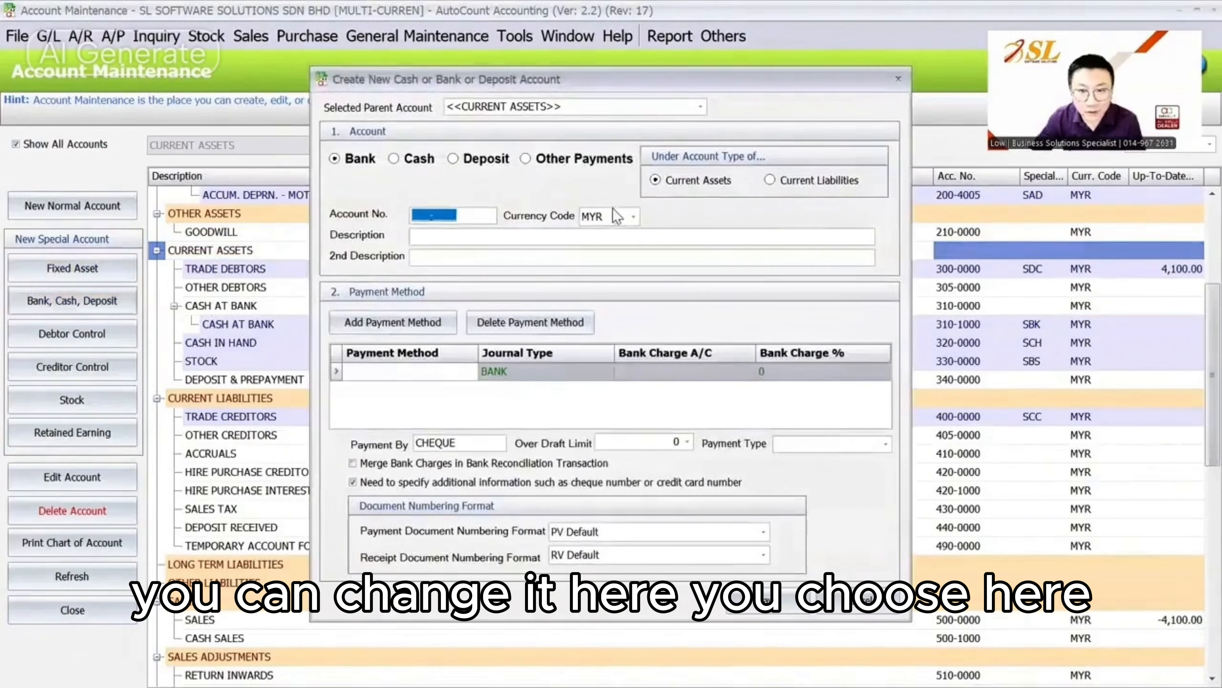
left_click(633, 216)
left_click(639, 315)
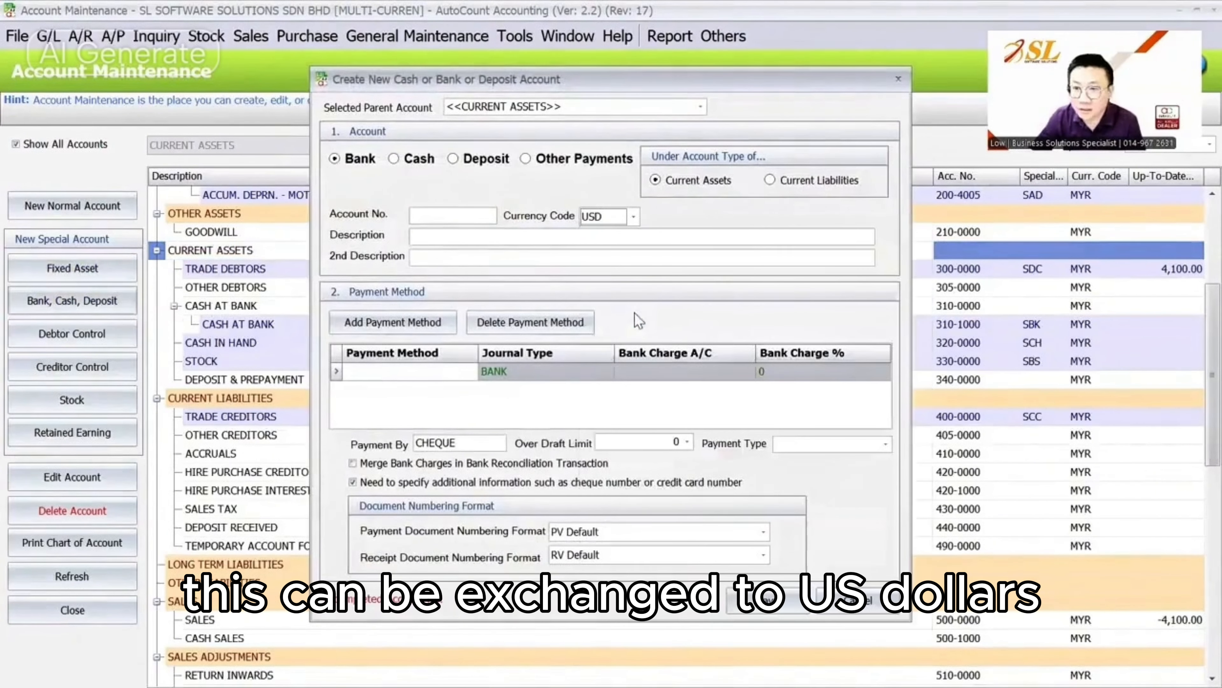
Give the new bank account number 310-U001 and the description MAYBANK (USD), save it, and check it in the account list
left_click(496, 220)
type("310-")
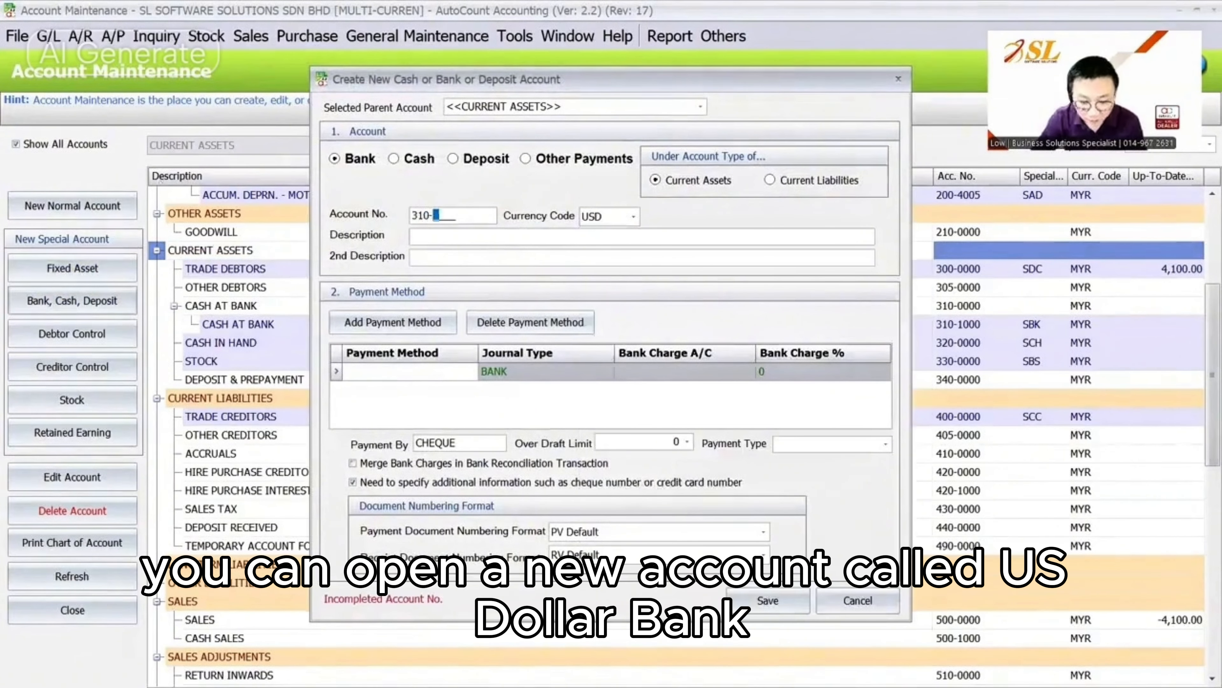
key("Tab")
key("Tab")
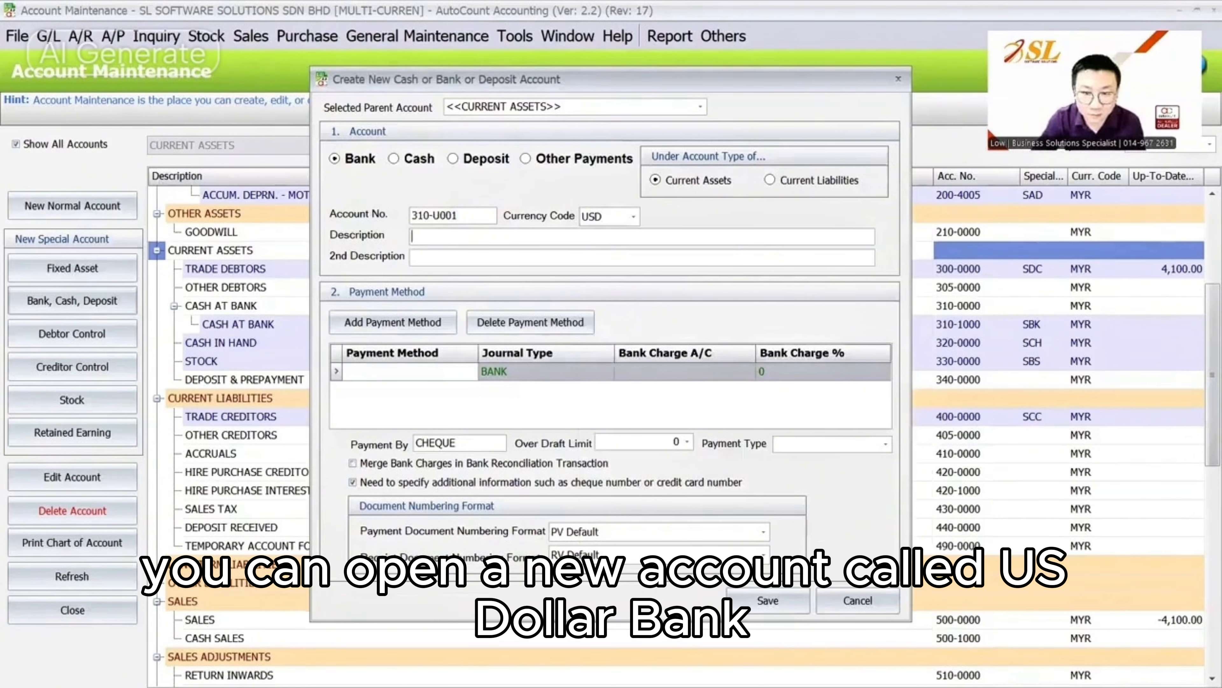
type("USD")
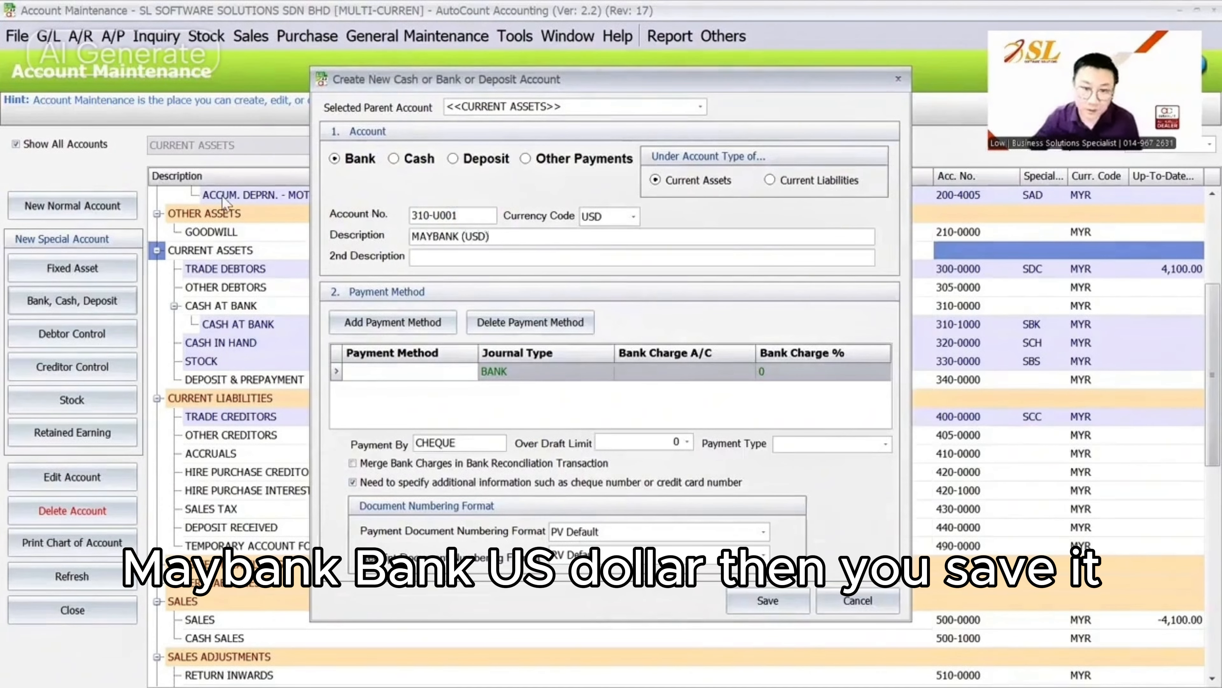
left_click(511, 409)
left_click(768, 600)
left_click(283, 507)
left_click(287, 547)
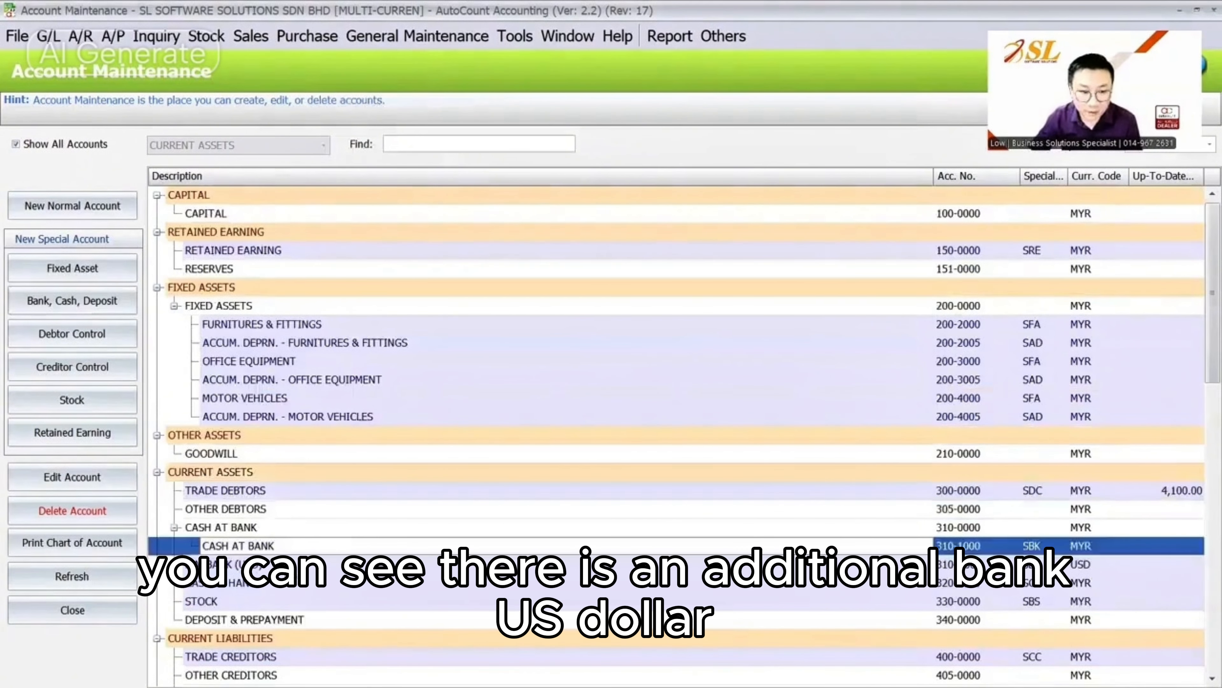
left_click(288, 564)
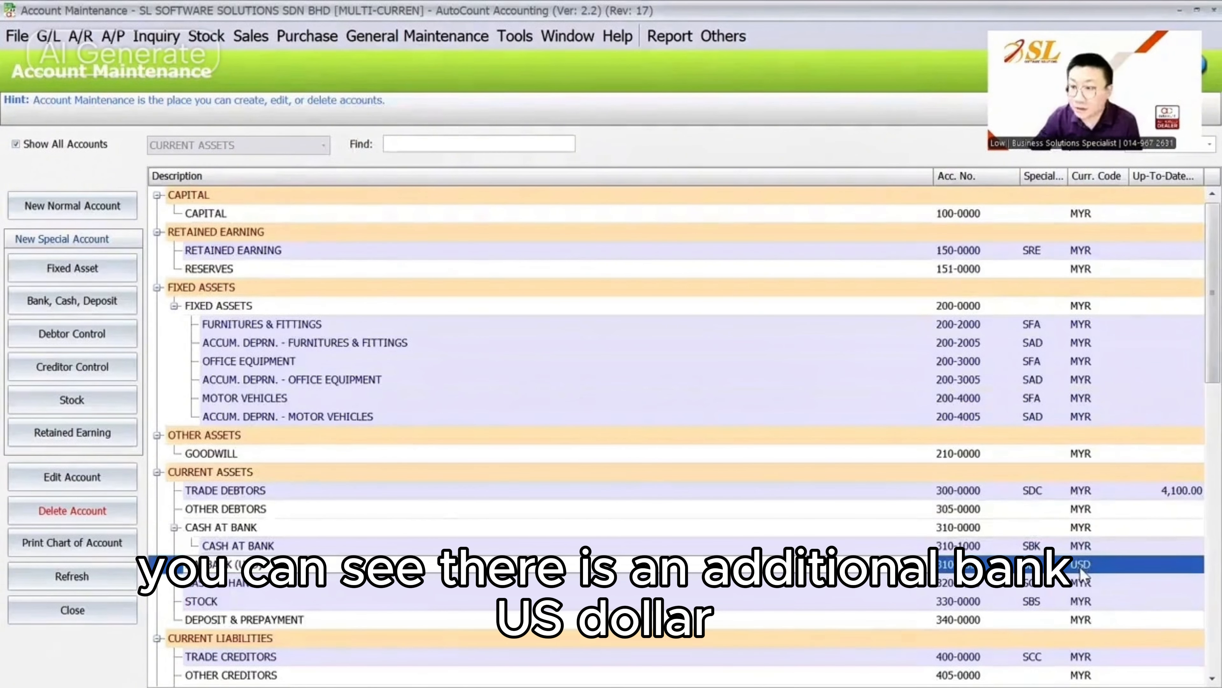
Start a new A/R receive payment for USD CUSTOMER with MAYBANK (USD) as the payment method
left_click(87, 38)
left_click(106, 113)
left_click(65, 158)
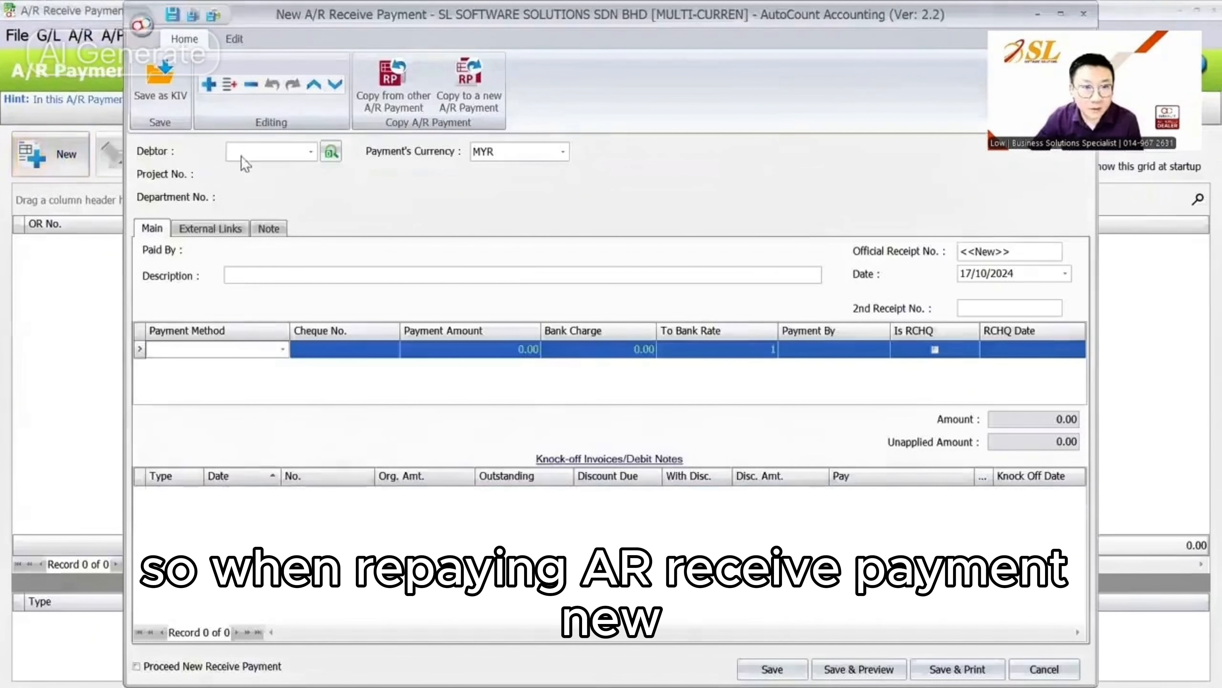
left_click(246, 159)
left_click(309, 252)
left_click(282, 349)
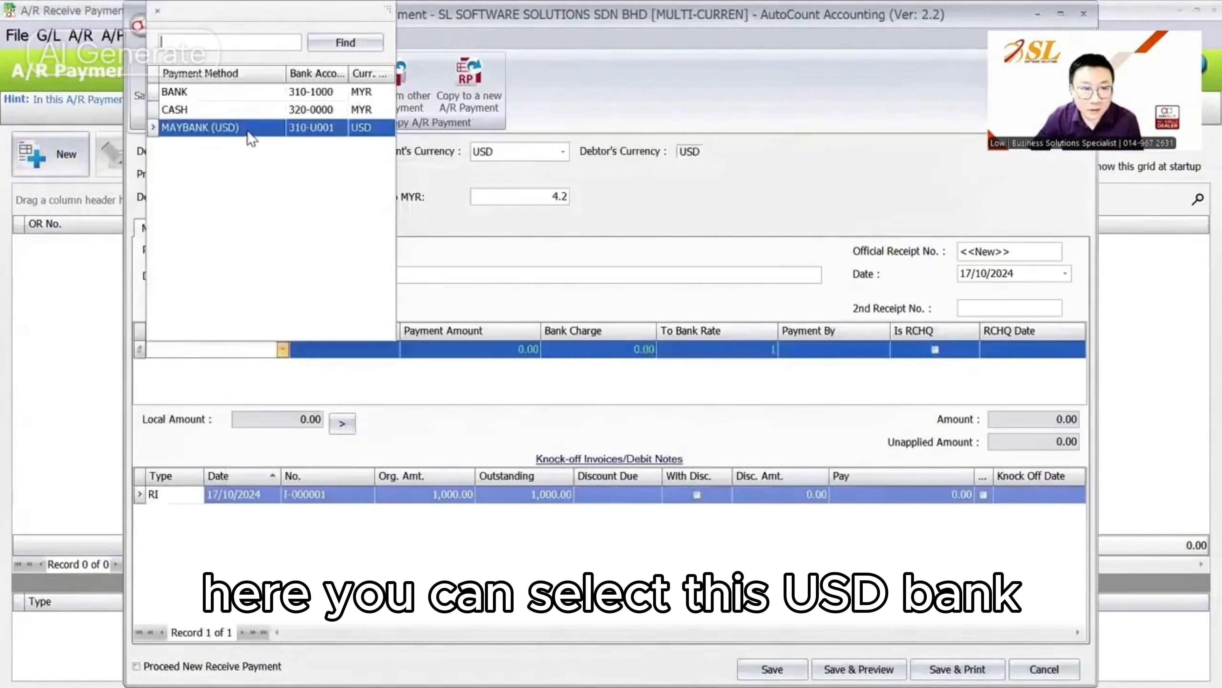
left_click(247, 133)
Set the payment date to 17/11/2024 so that the November exchange rate applies
left_click(514, 196)
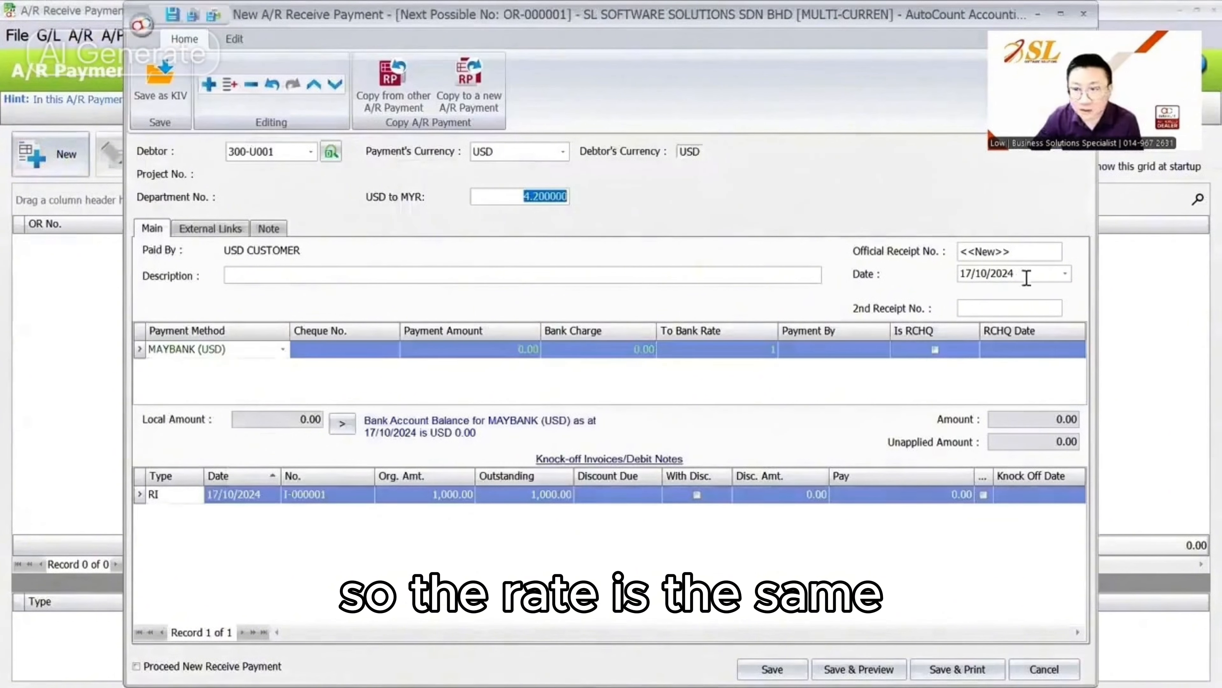
left_click(979, 273)
type("11")
key("Tab")
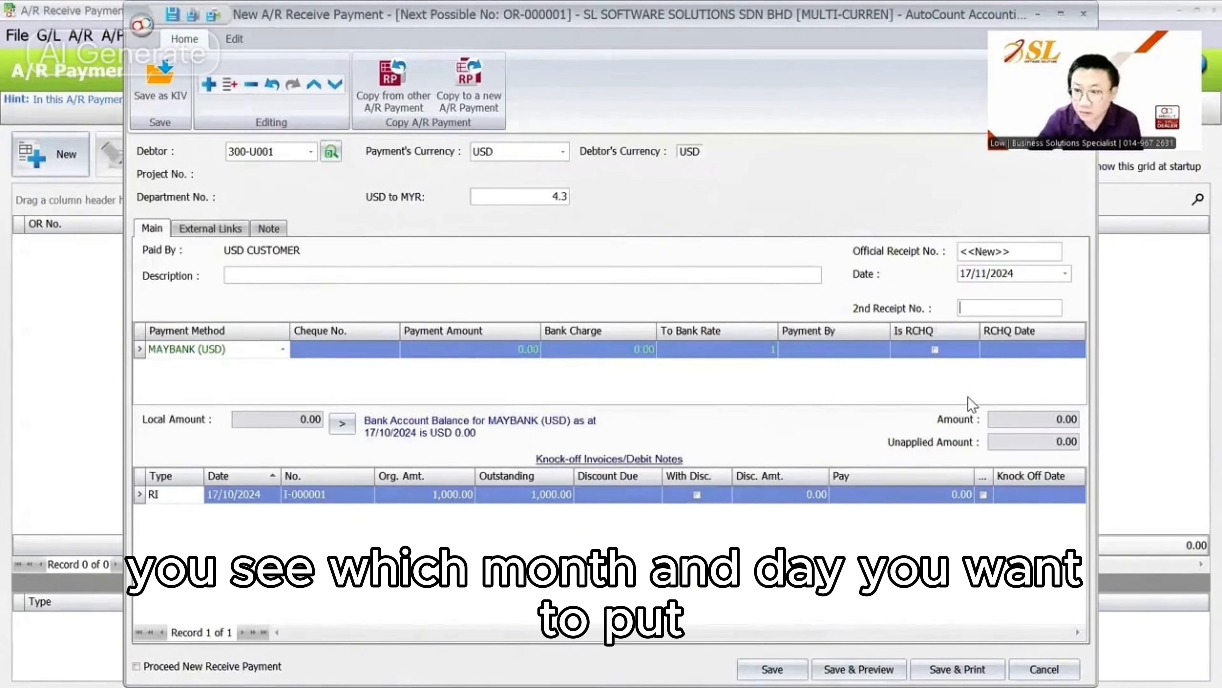
Set the payment amount to 250 USD and knock it off against the customer's outstanding invoice
left_click(532, 349)
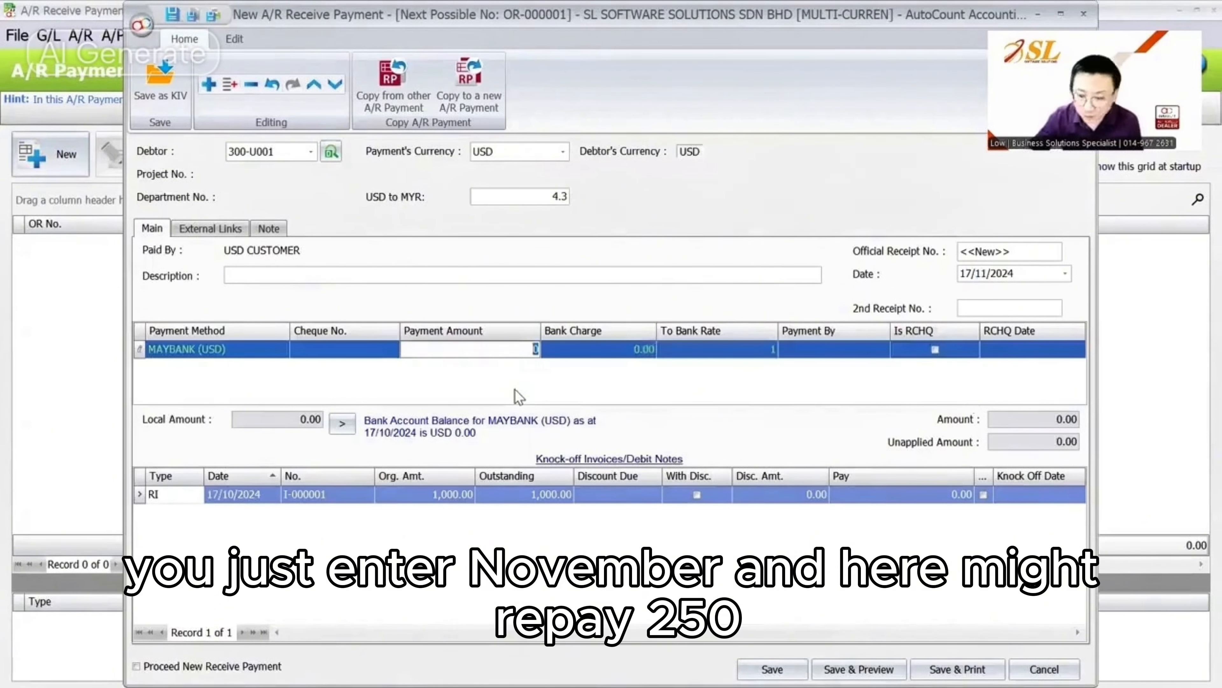
type("250")
key("Tab")
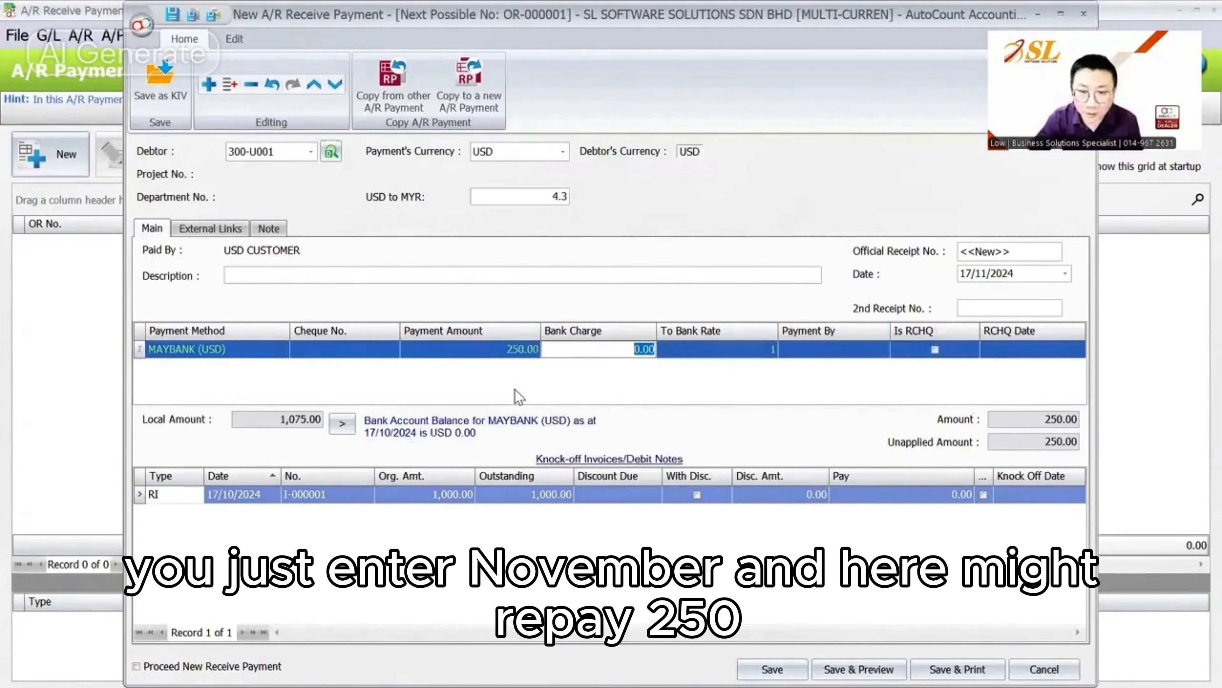
left_click(983, 495)
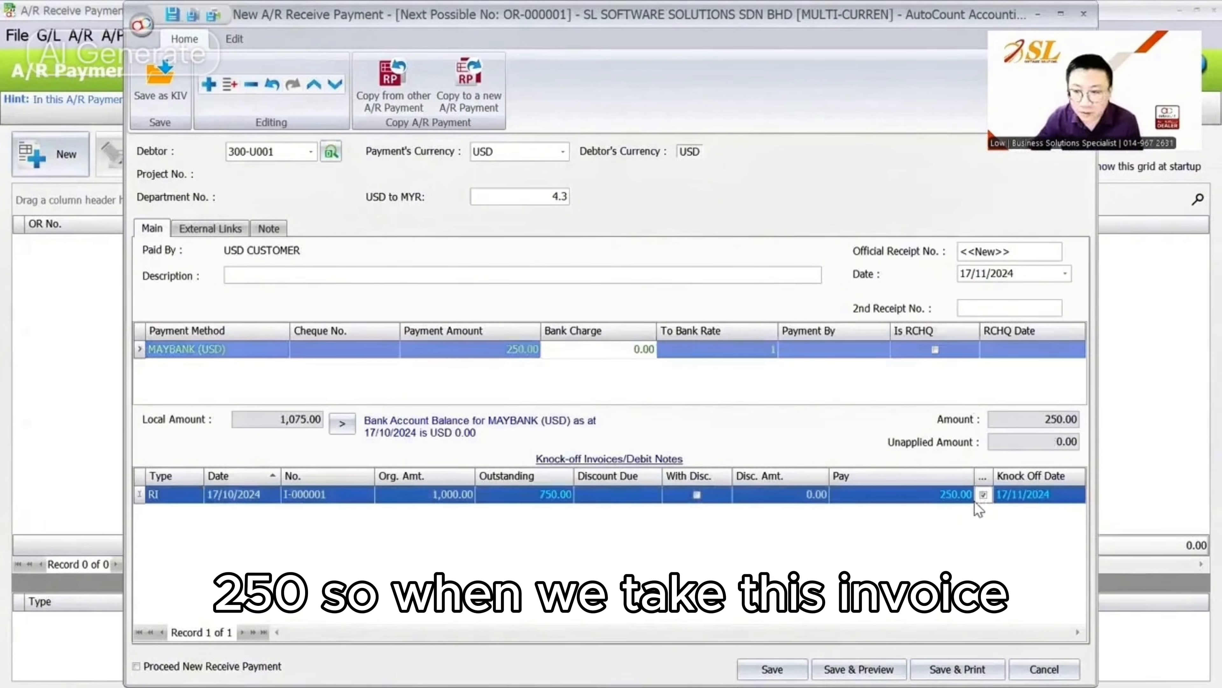
Check the foreign exchange gain/loss posting calculated for the payment, declining a cheque number, and cancel the save
left_click(772, 668)
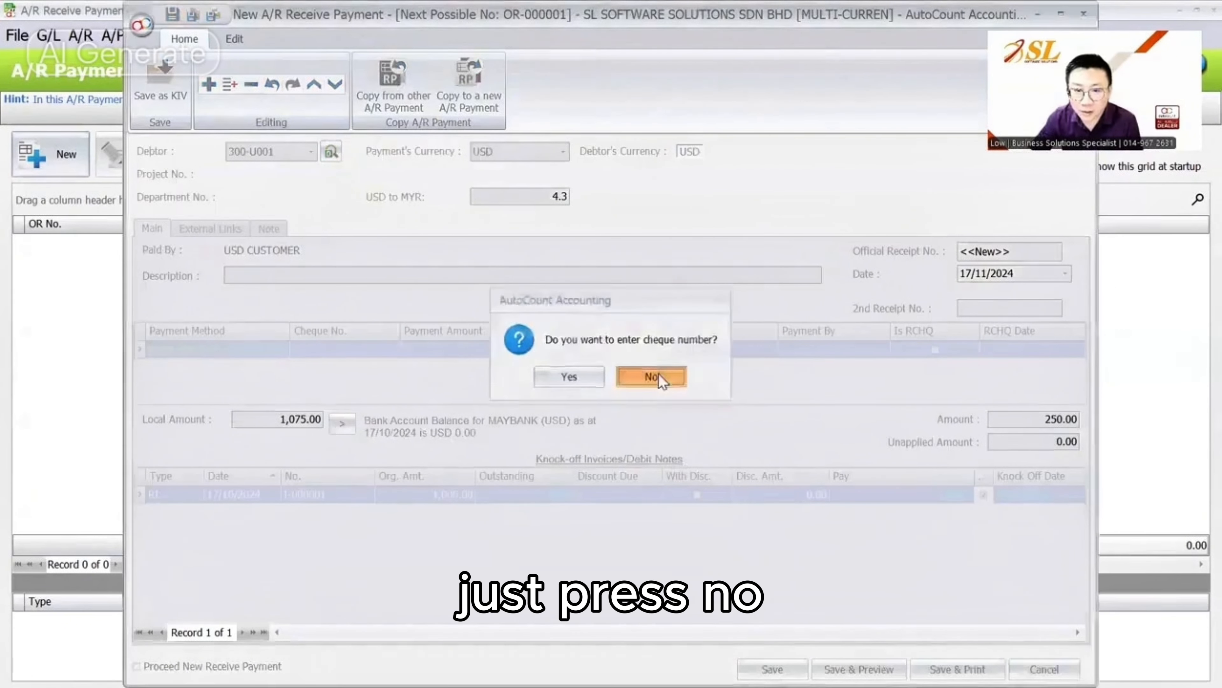
left_click(655, 375)
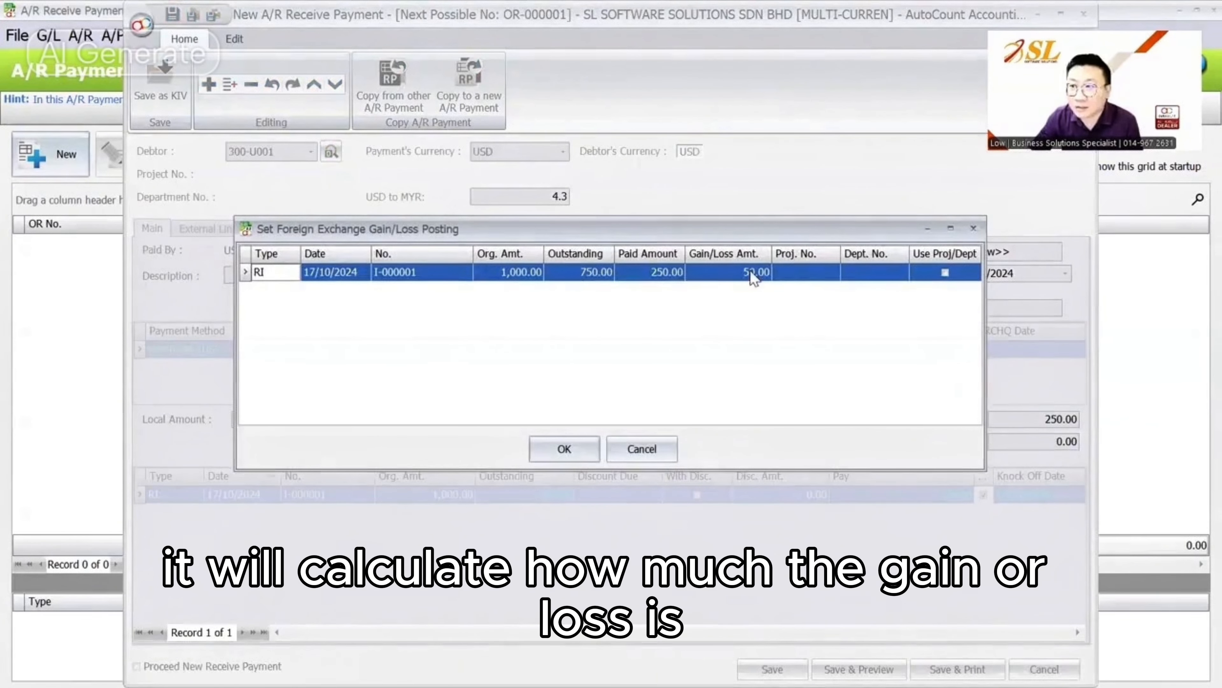
left_click(653, 454)
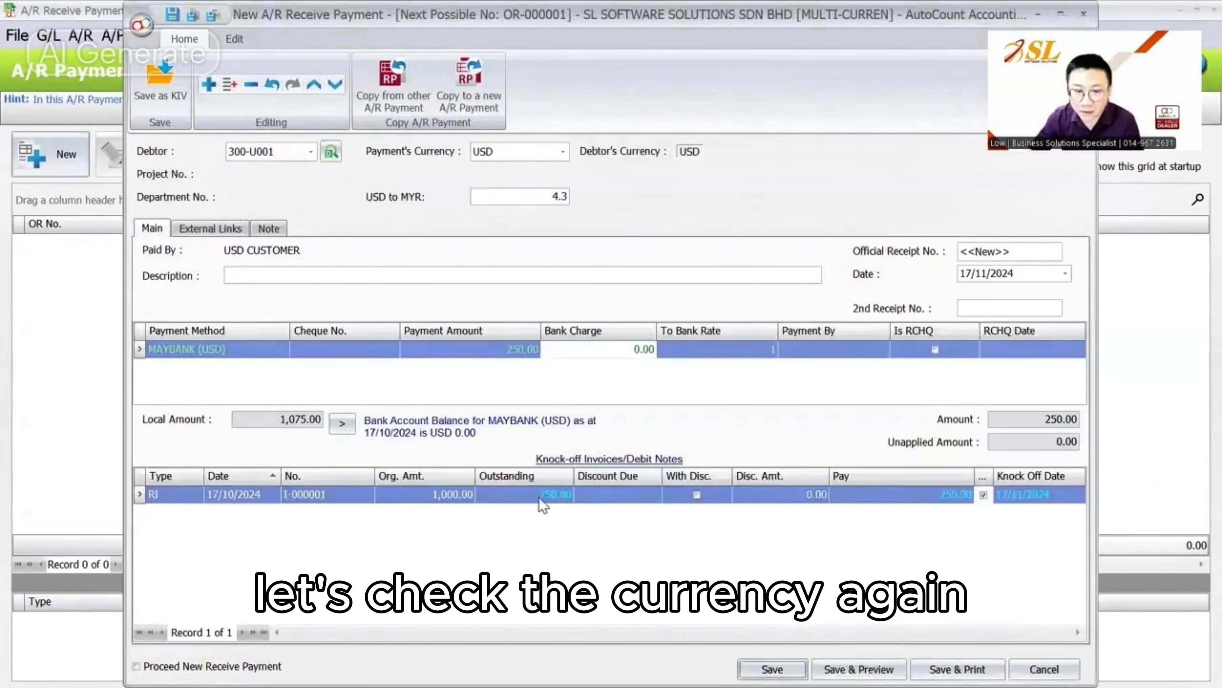
View the knocked-off invoice to check its currency rate, and return to the payment
left_click(430, 496)
double_click(430, 496)
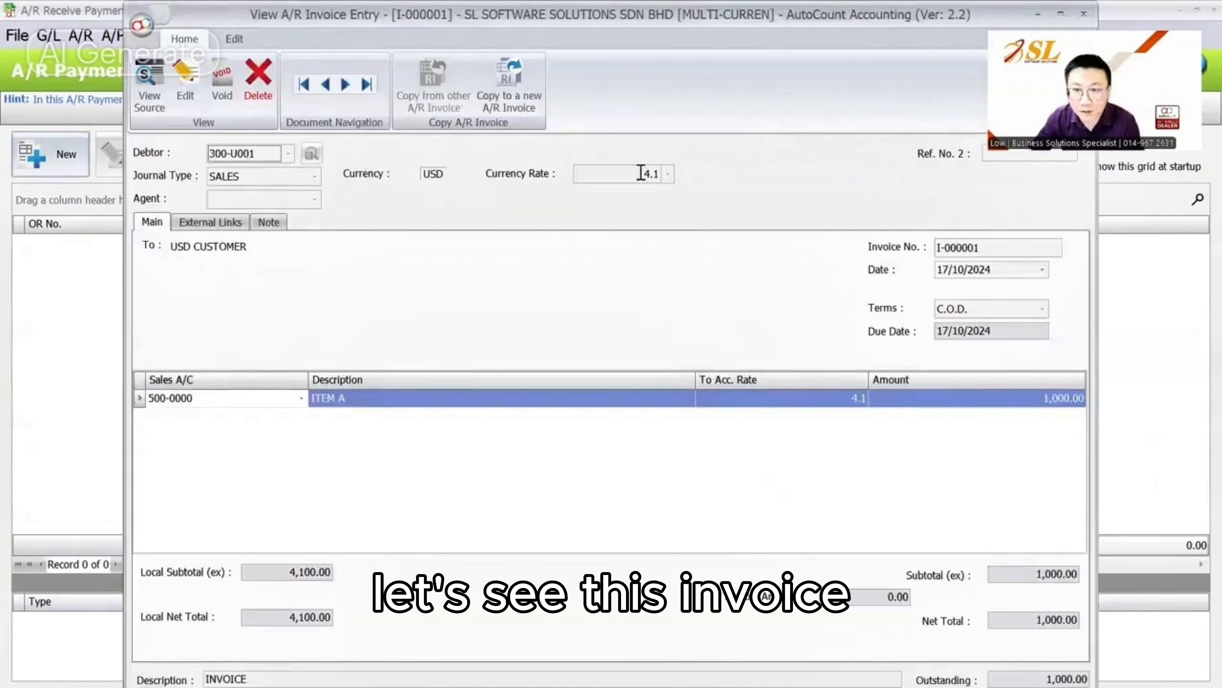
left_click_drag(668, 173, 642, 174)
key("Escape")
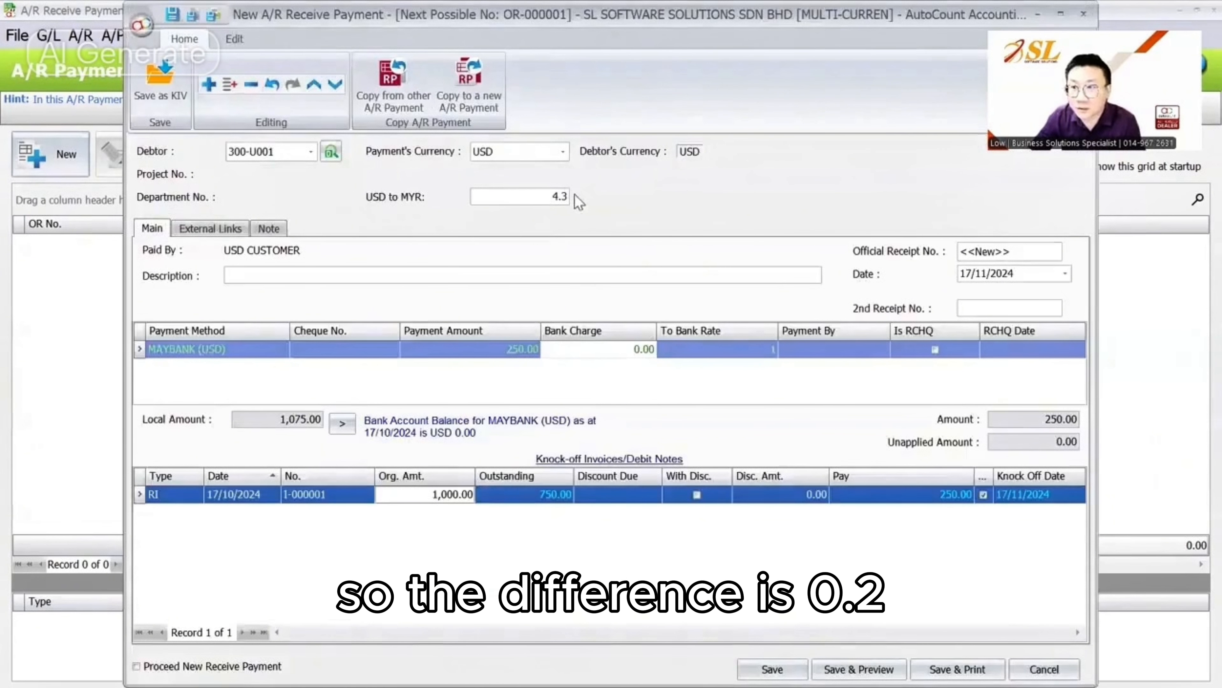
Save the 250 USD payment without a cheque number and accept its foreign exchange gain/loss posting
left_click(523, 350)
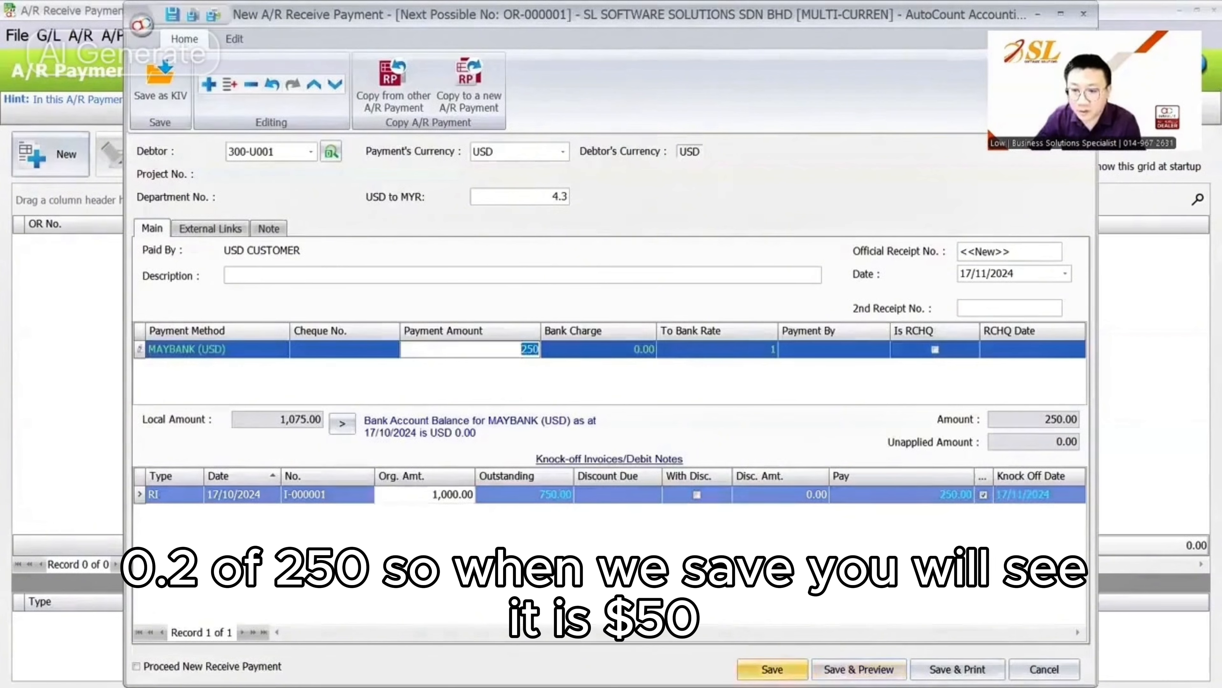
left_click(772, 668)
left_click(657, 374)
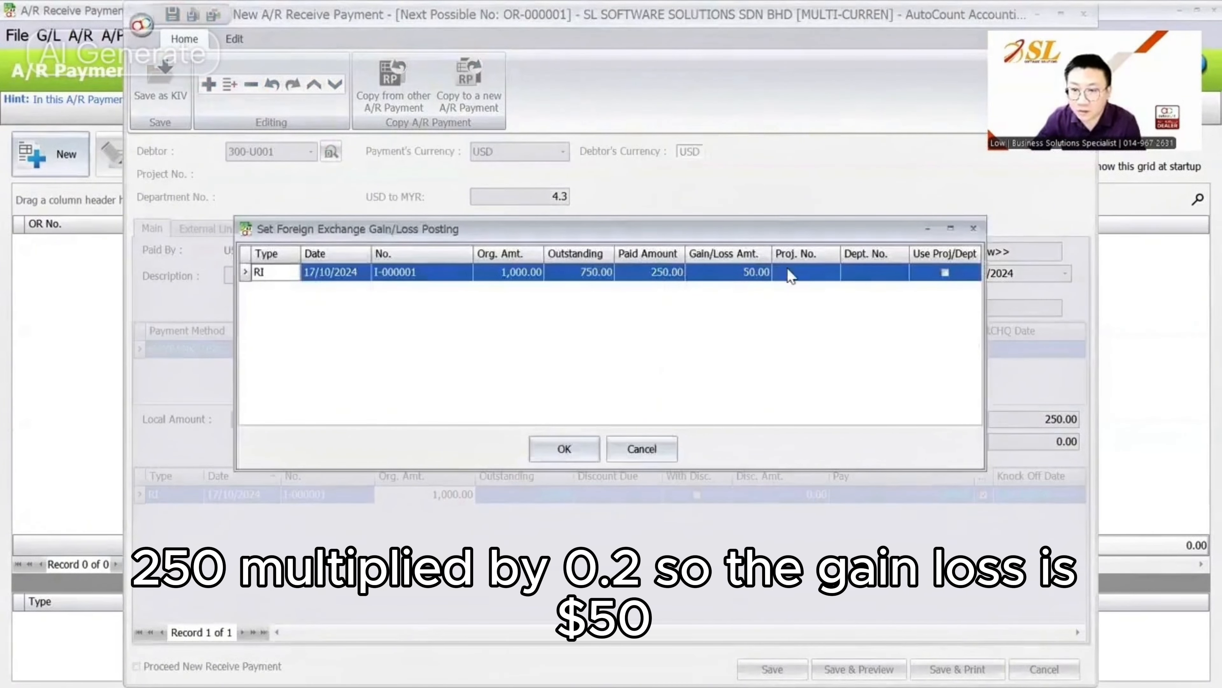
left_click(557, 452)
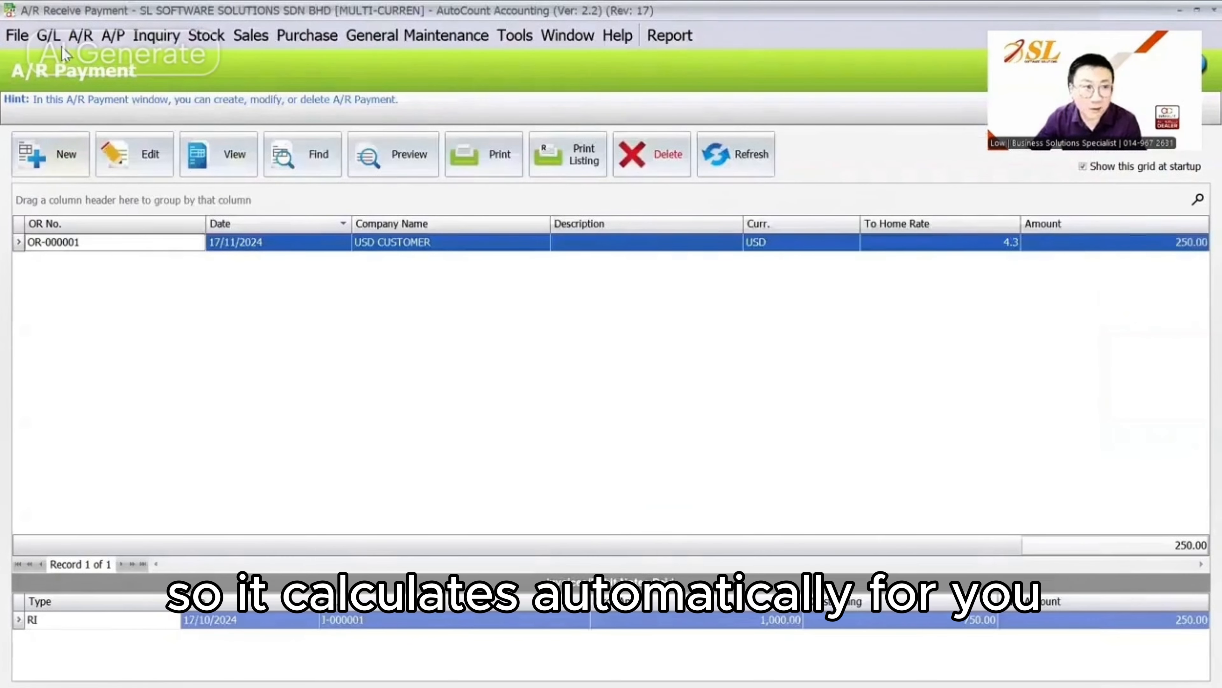
Preview the Profit and Loss Statement in MYR up to 30/11/2024 and examine its Other Incomes section
left_click(53, 42)
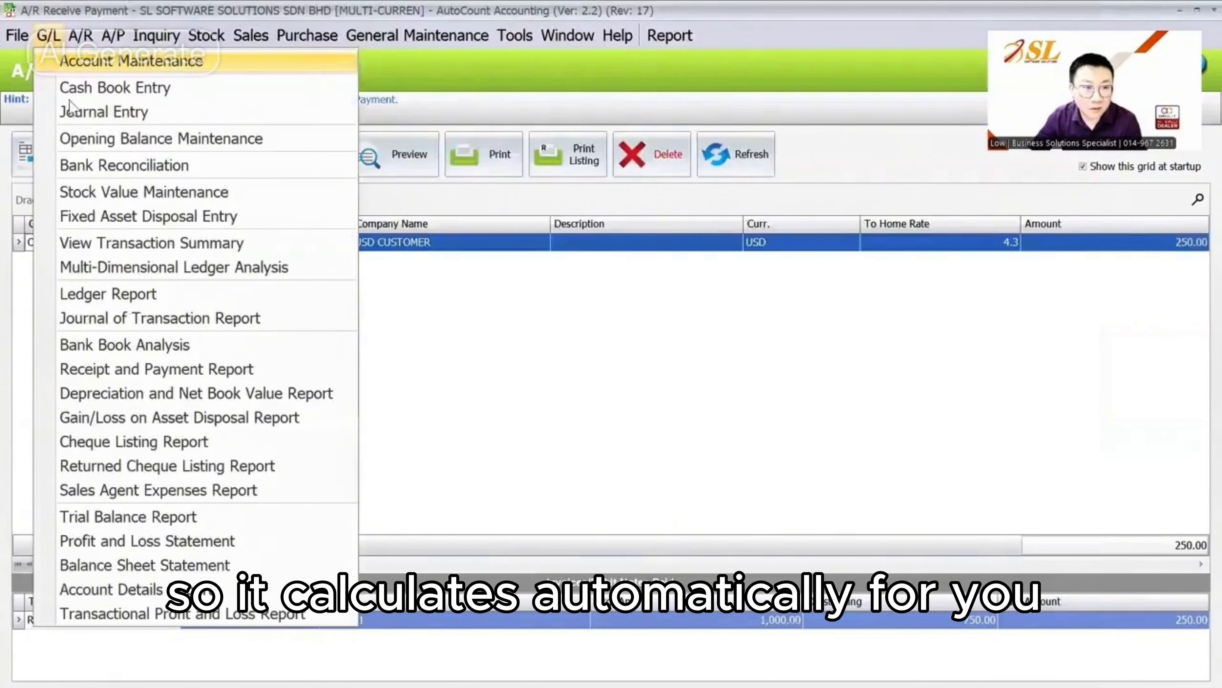
left_click(128, 538)
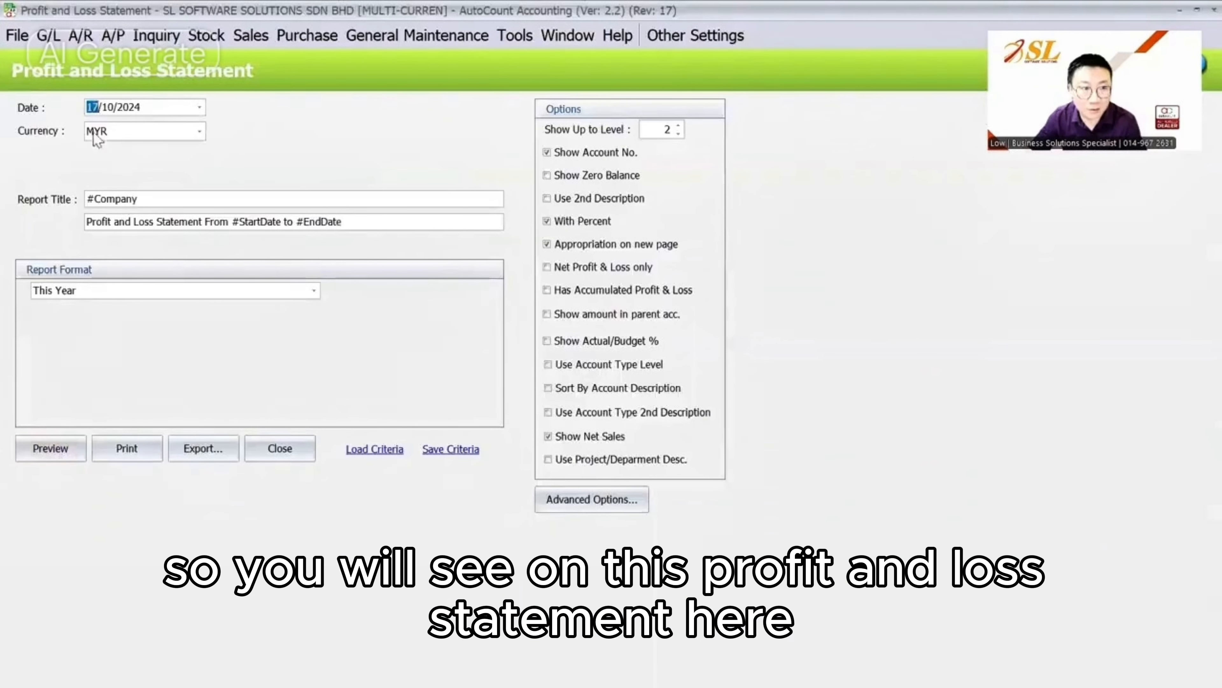
type("3011")
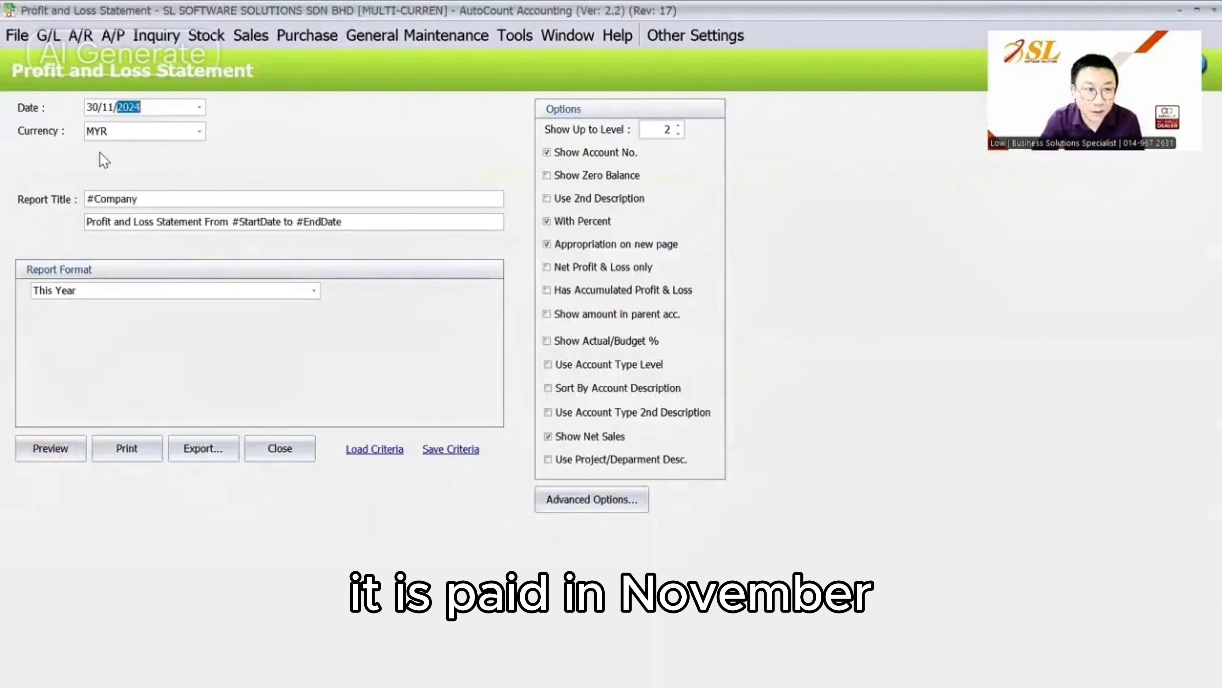
key("Tab")
left_click(50, 448)
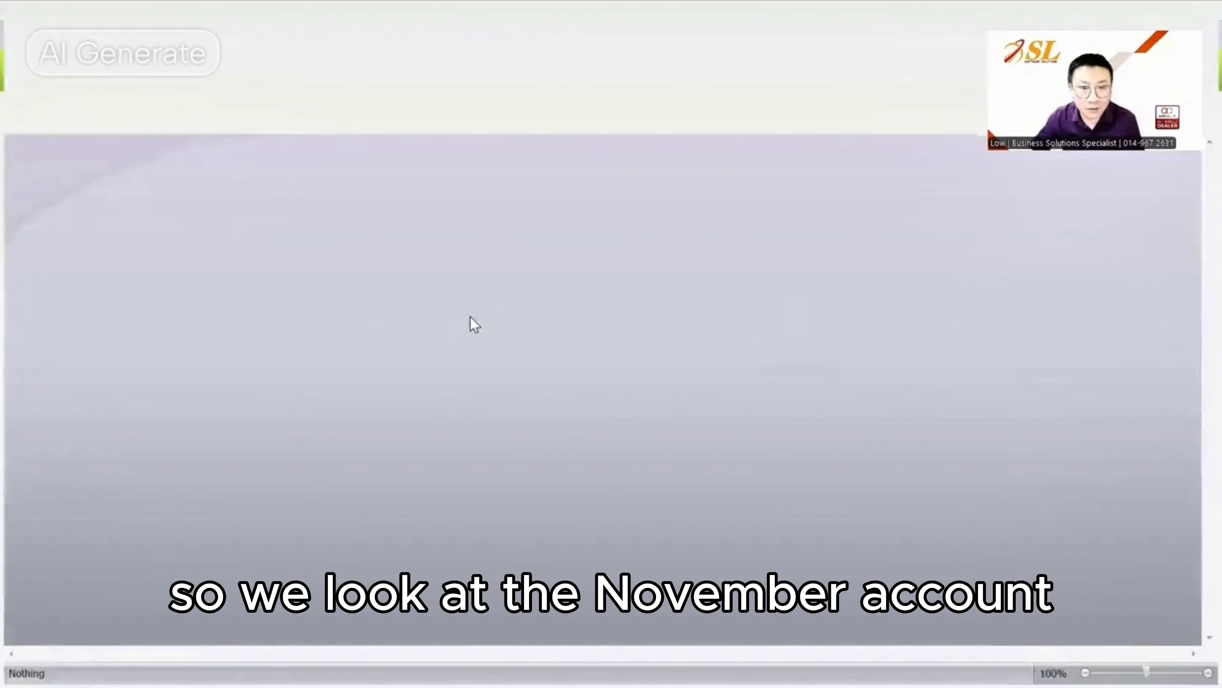
scroll(481, 337, "down", 2)
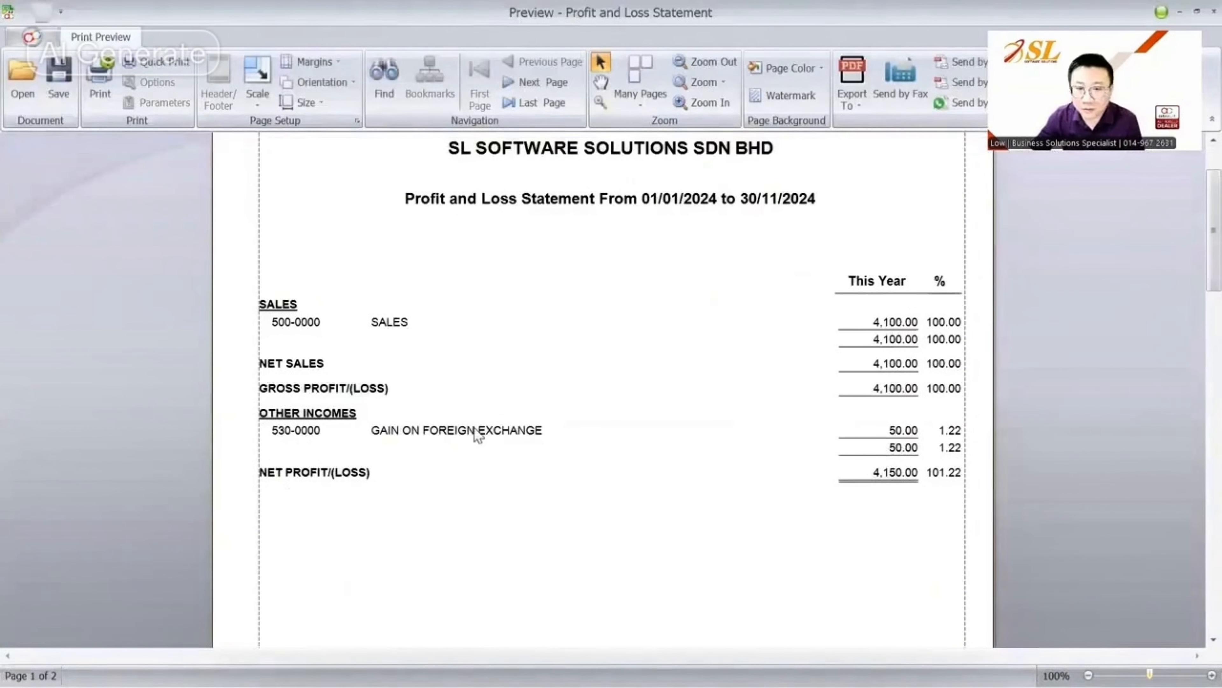
Drill down from GAIN ON FOREIGN EXCHANGE to its source receipt and view the receipt's posting details
double_click(913, 436)
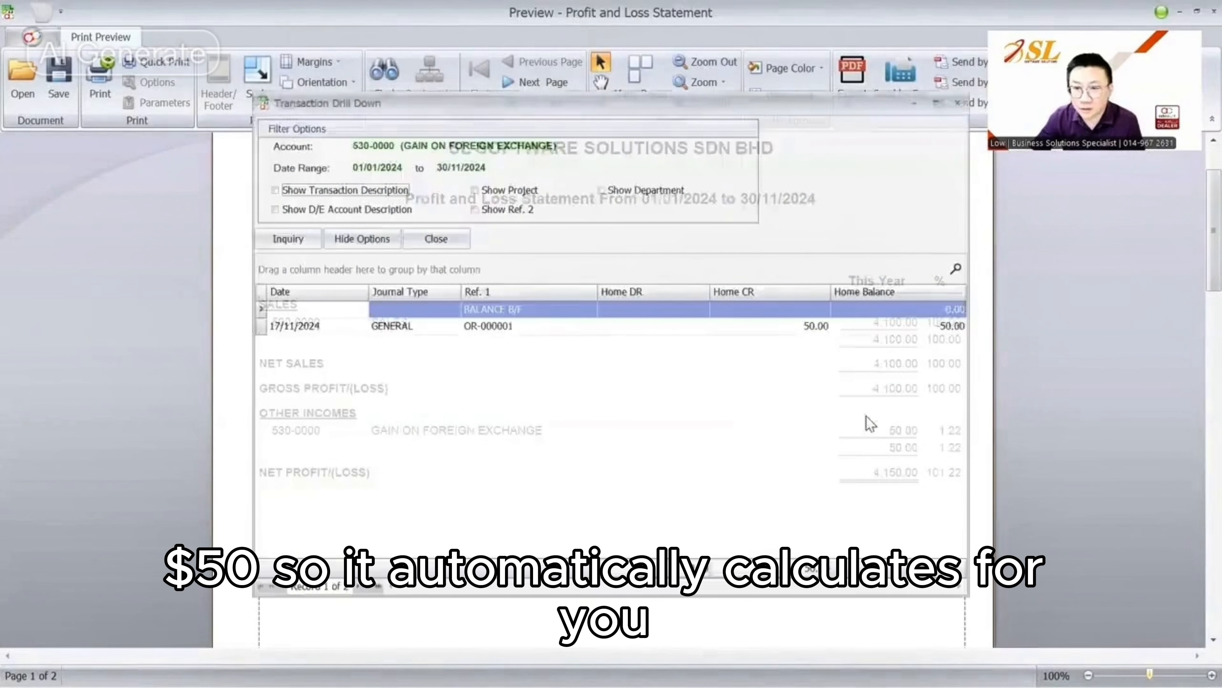
double_click(777, 328)
left_click(234, 38)
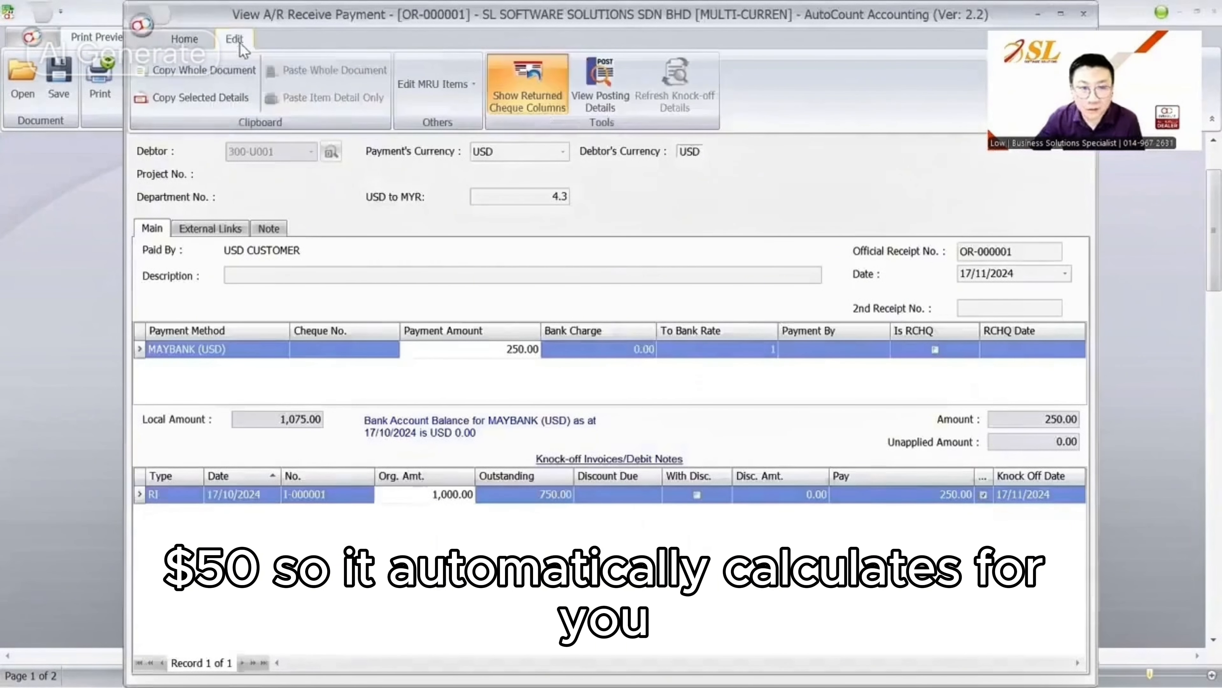
left_click(624, 95)
left_click(846, 400)
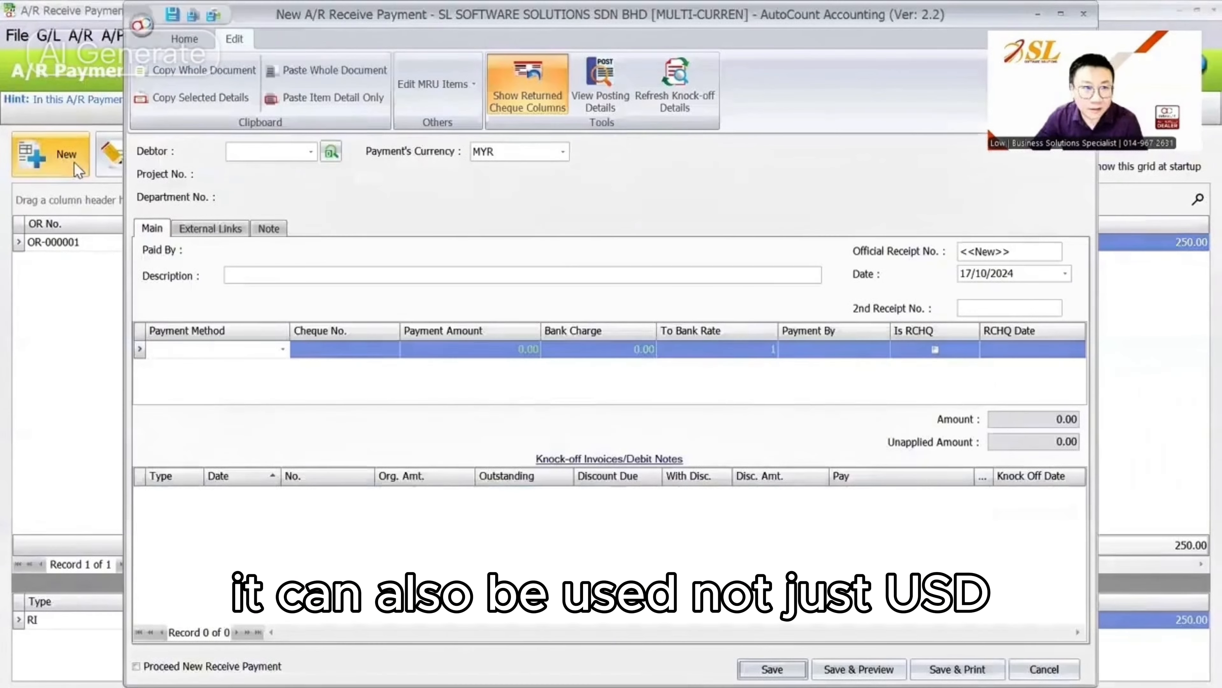
Start a new A/R payment from the USD customer with MYR as the payment currency, dated 17/11/2024, and check the MYR to USD rate
left_click(311, 151)
left_click(307, 257)
left_click(503, 159)
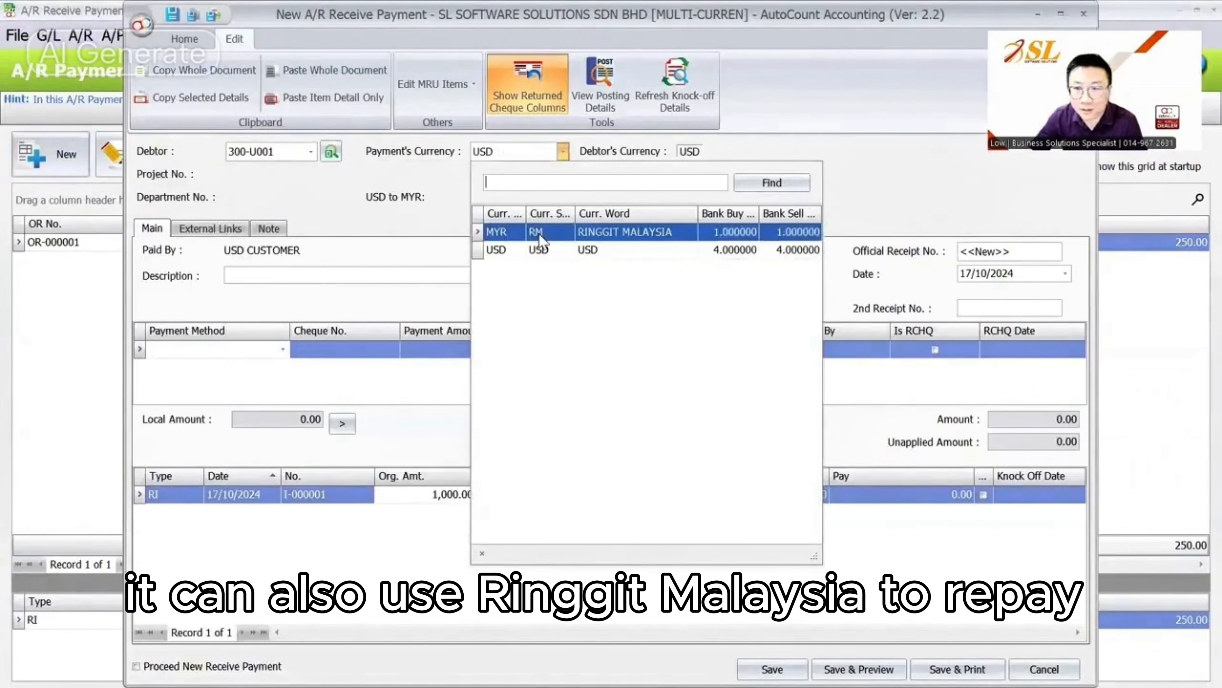
left_click(540, 234)
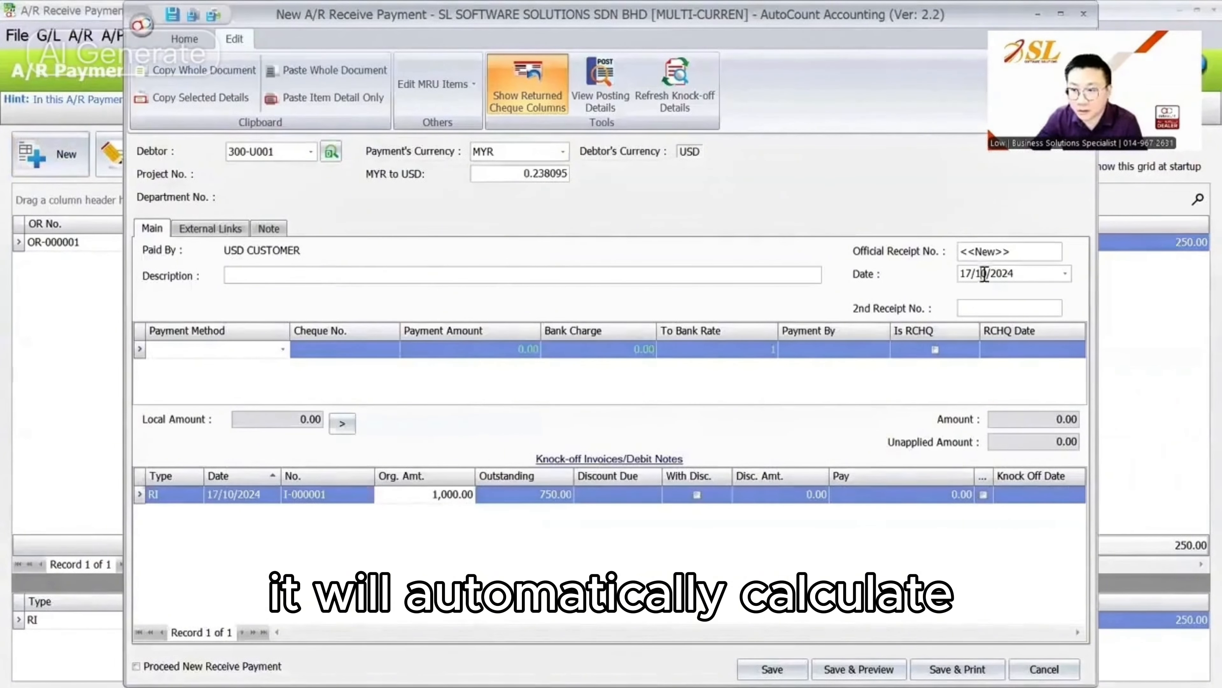
left_click(985, 274)
type("11")
key("Tab")
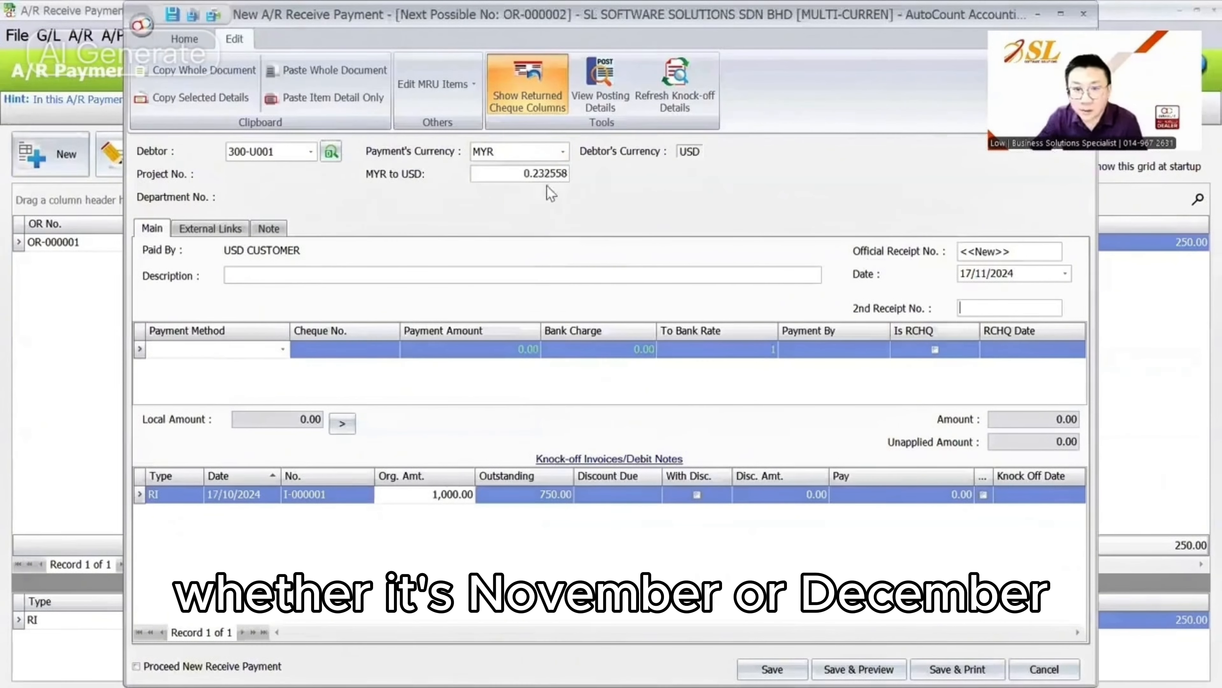
left_click_drag(521, 173, 568, 172)
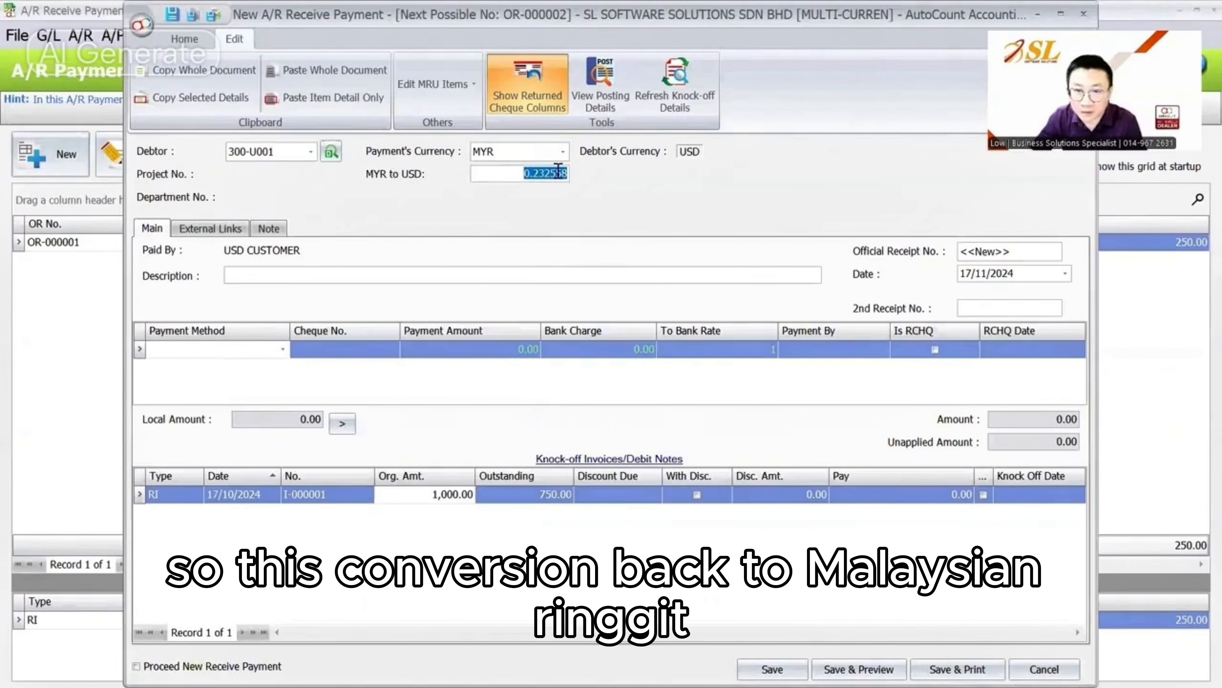
Set the payment method to BANK and the payment amount to 1,000
left_click(238, 344)
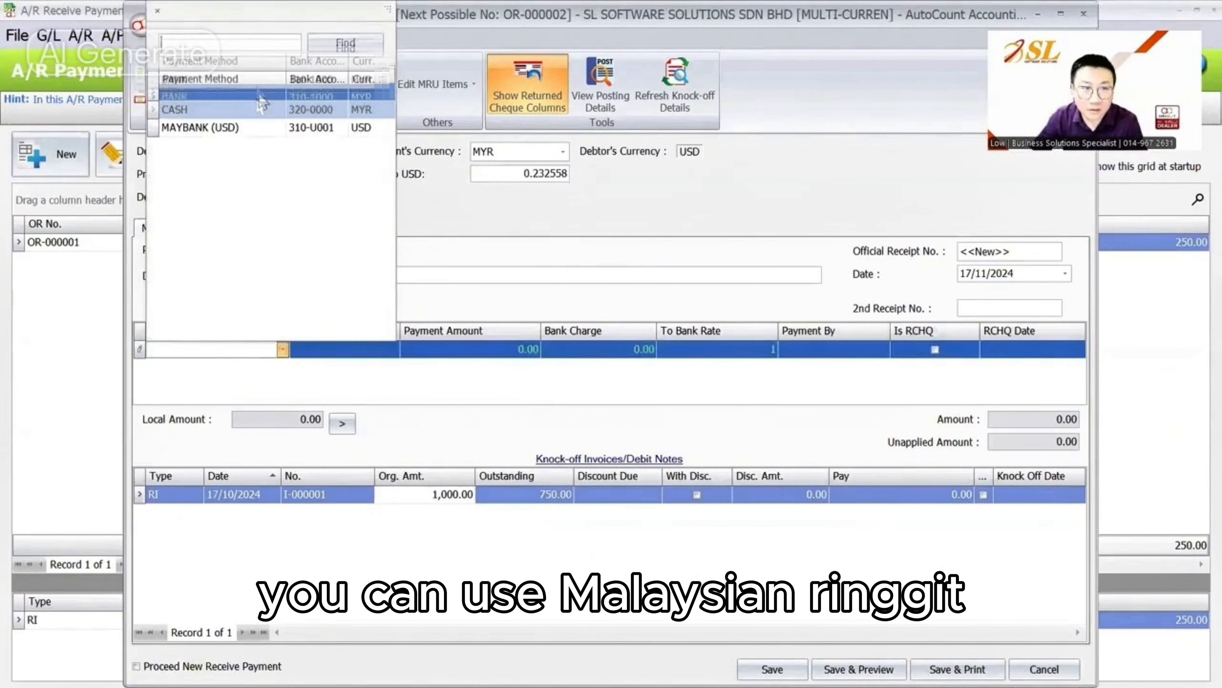
left_click(249, 99)
left_click(492, 354)
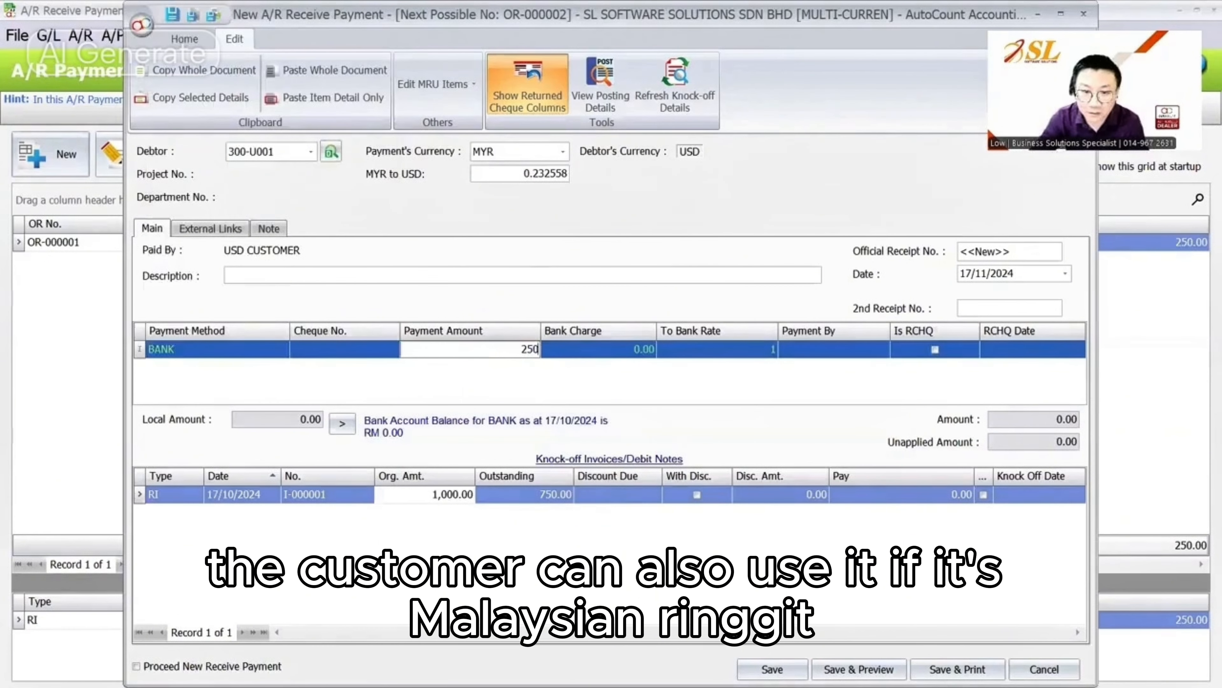
key("BackSpace")
key("BackSpace")
key("BackSpace")
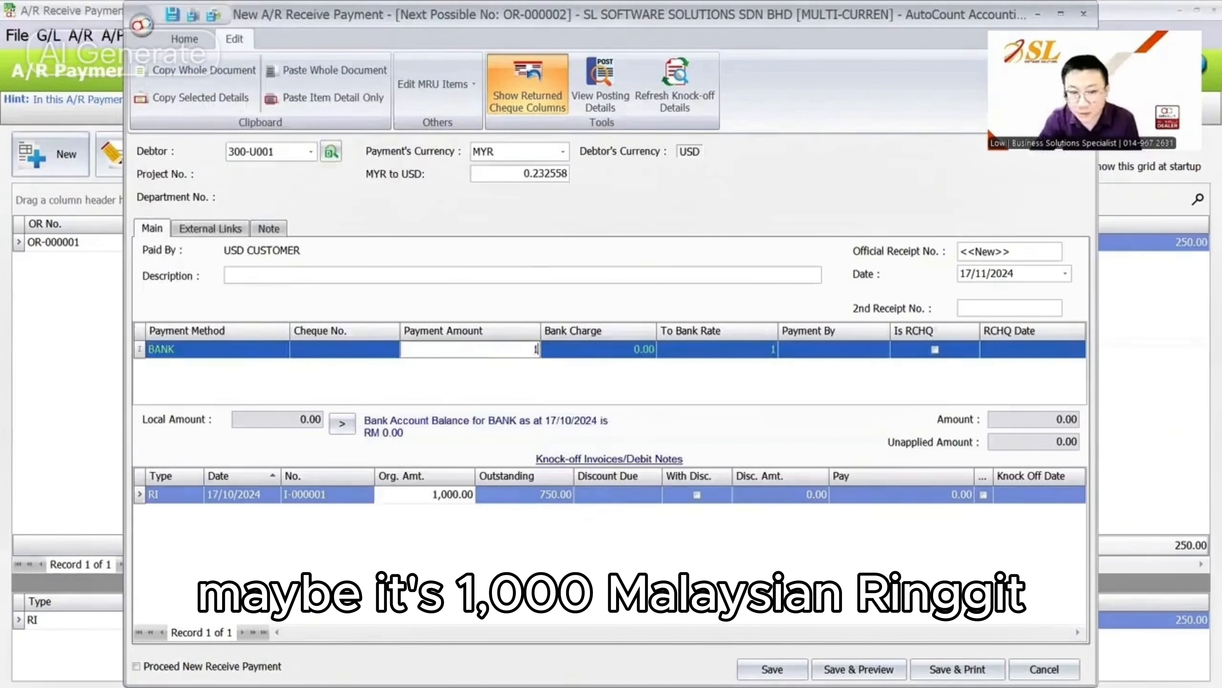
type("1000")
key("Tab")
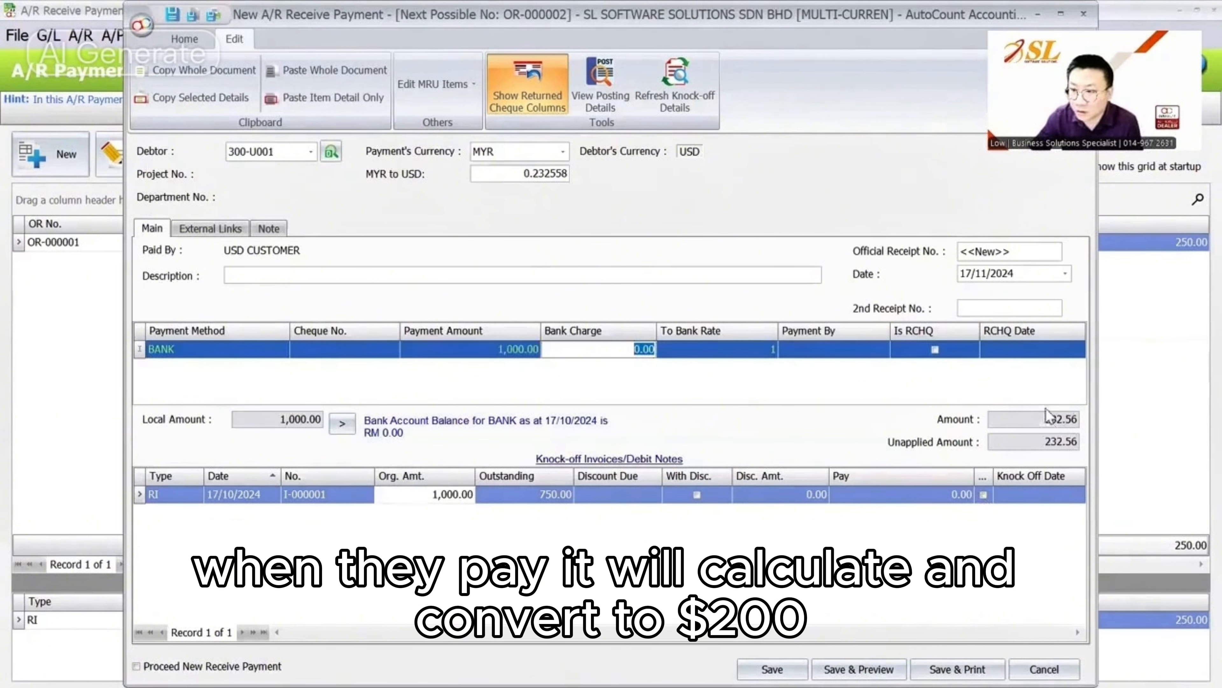
Knock off invoice I-000001 with the payment, save it without a cheque number and accept the foreign exchange gain/loss posting
left_click(983, 494)
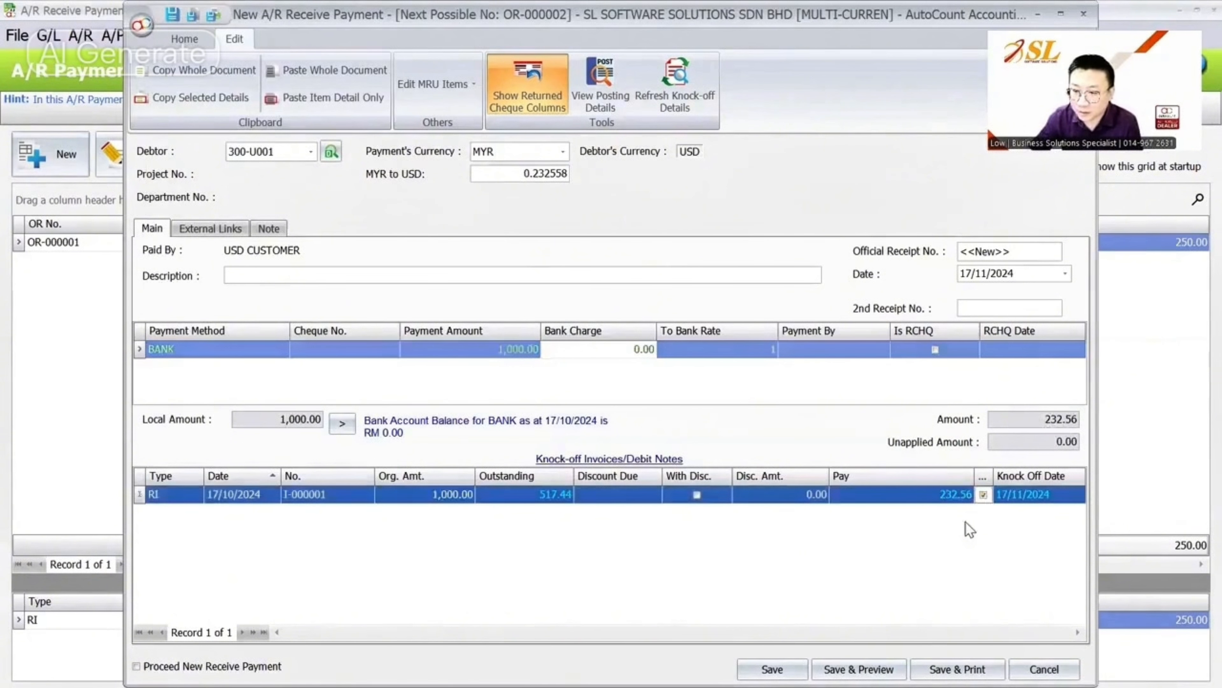
left_click(766, 669)
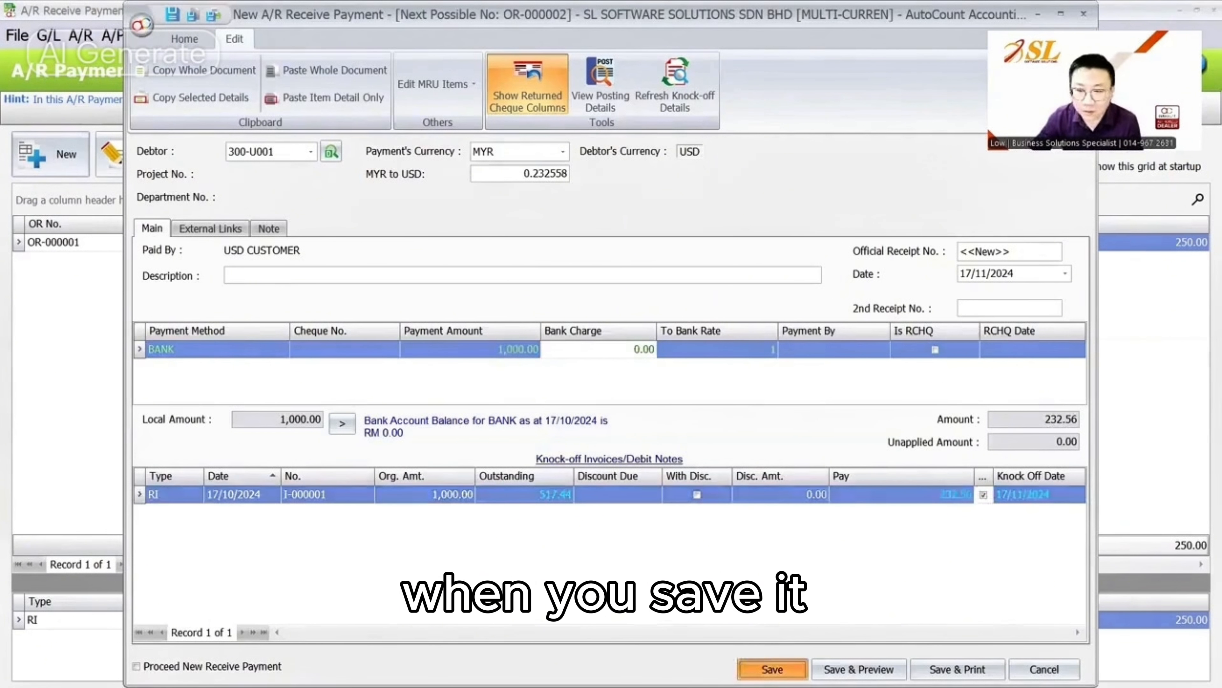
left_click(658, 379)
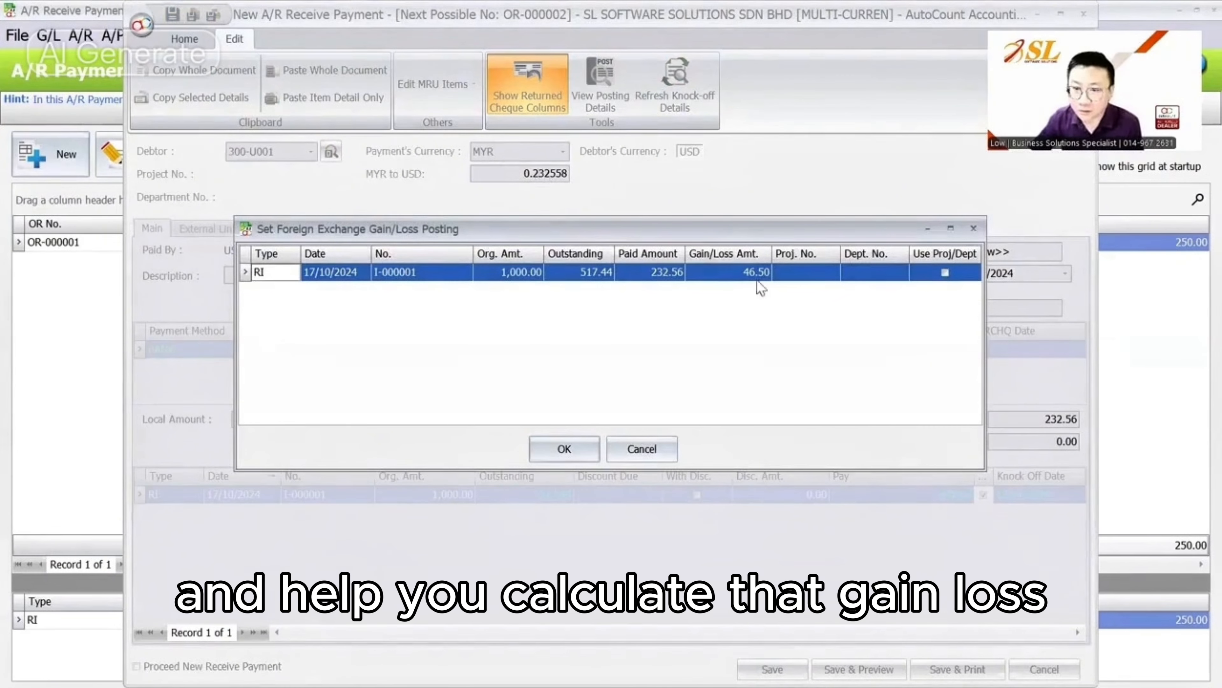
left_click(564, 449)
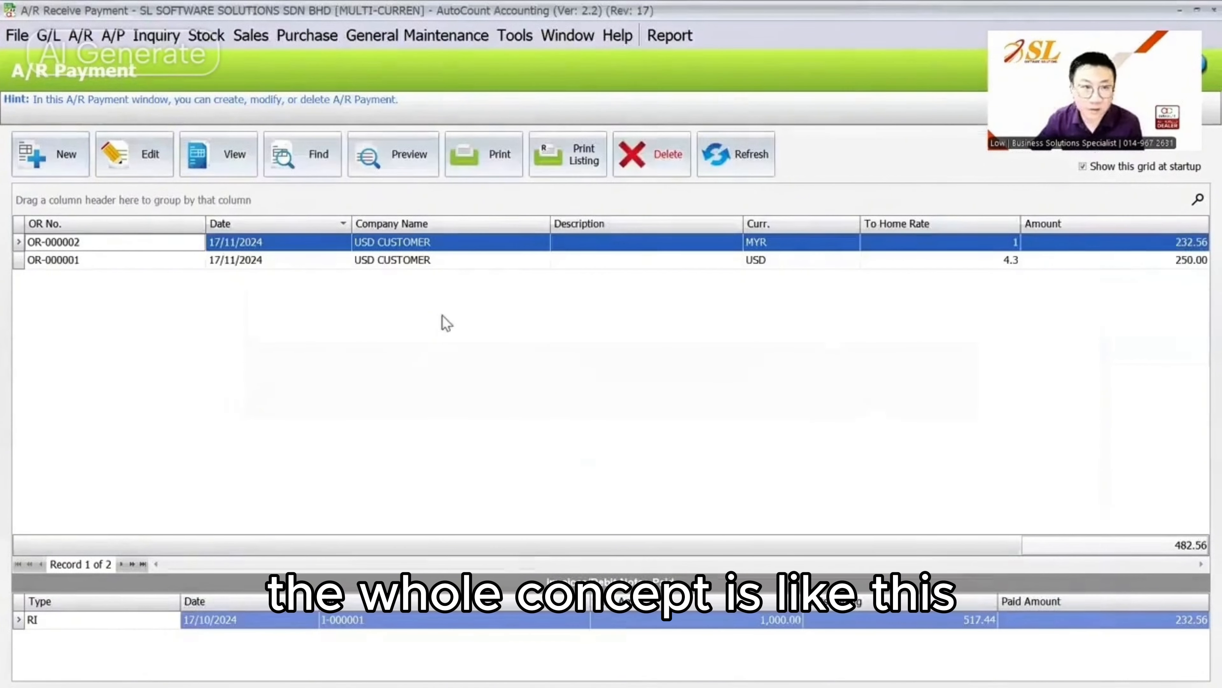
Try a new A/R invoice for the USD customer using the November 2024 currency rate of 4.3
left_click(251, 35)
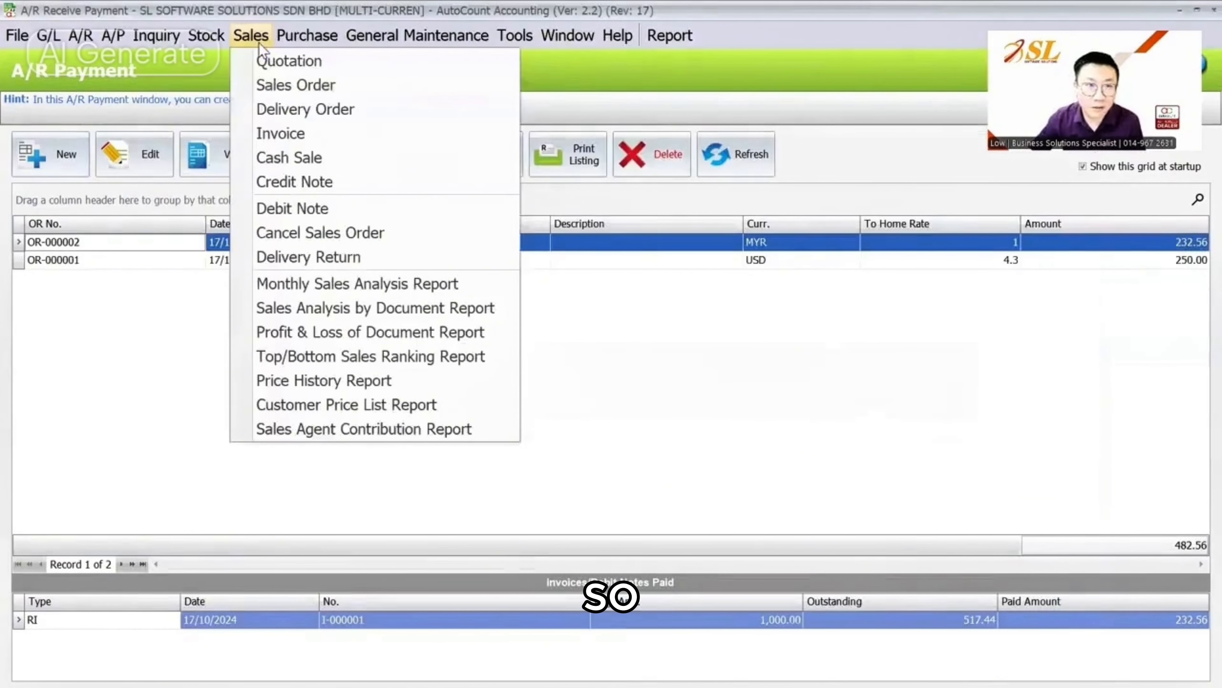
left_click(290, 134)
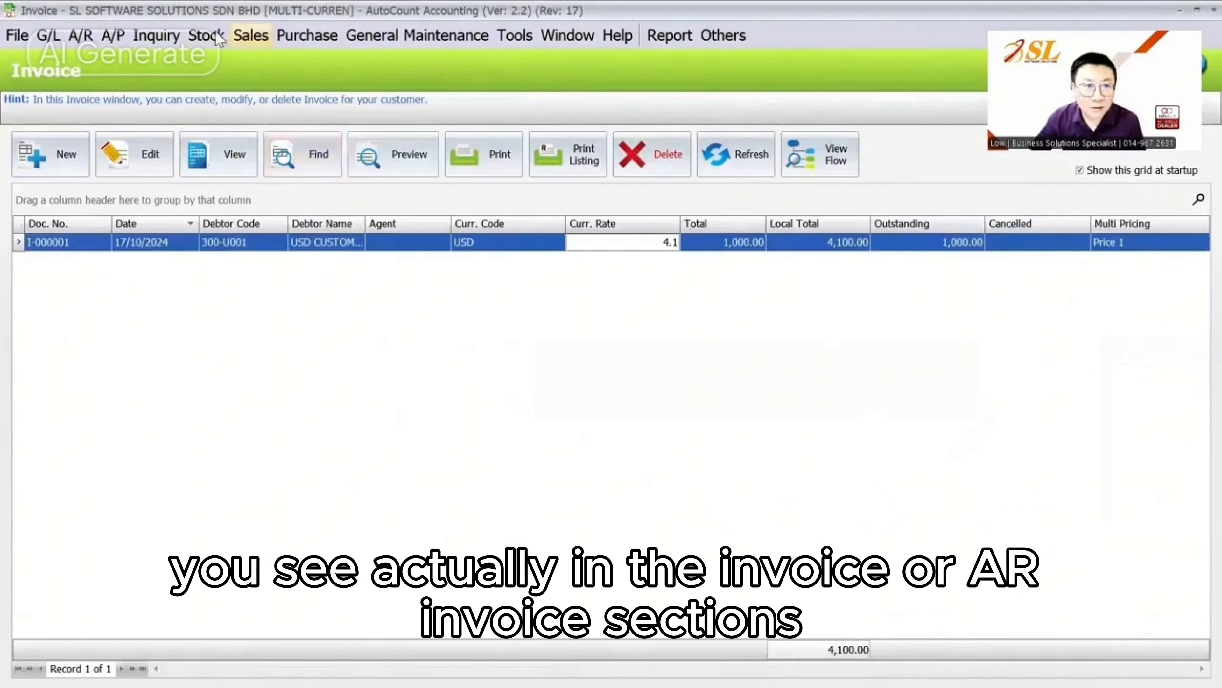
left_click(83, 39)
left_click(120, 84)
left_click(51, 154)
left_click(287, 154)
left_click(250, 191)
left_click(667, 173)
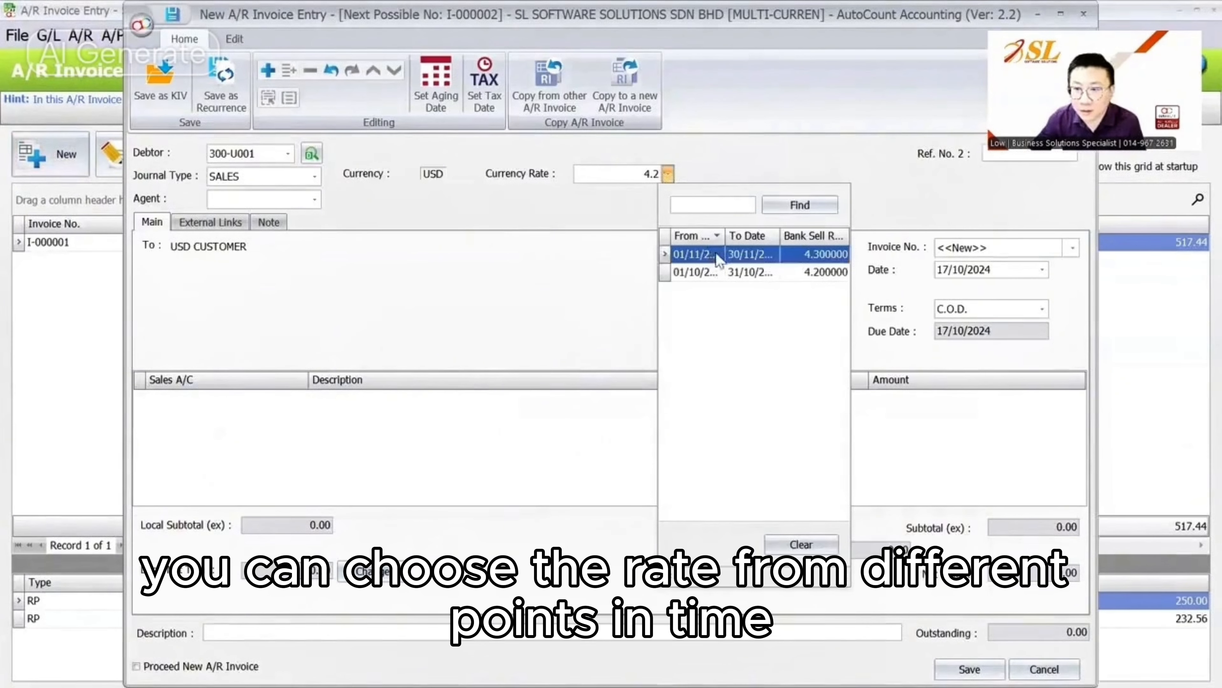
left_click_drag(851, 586, 989, 475)
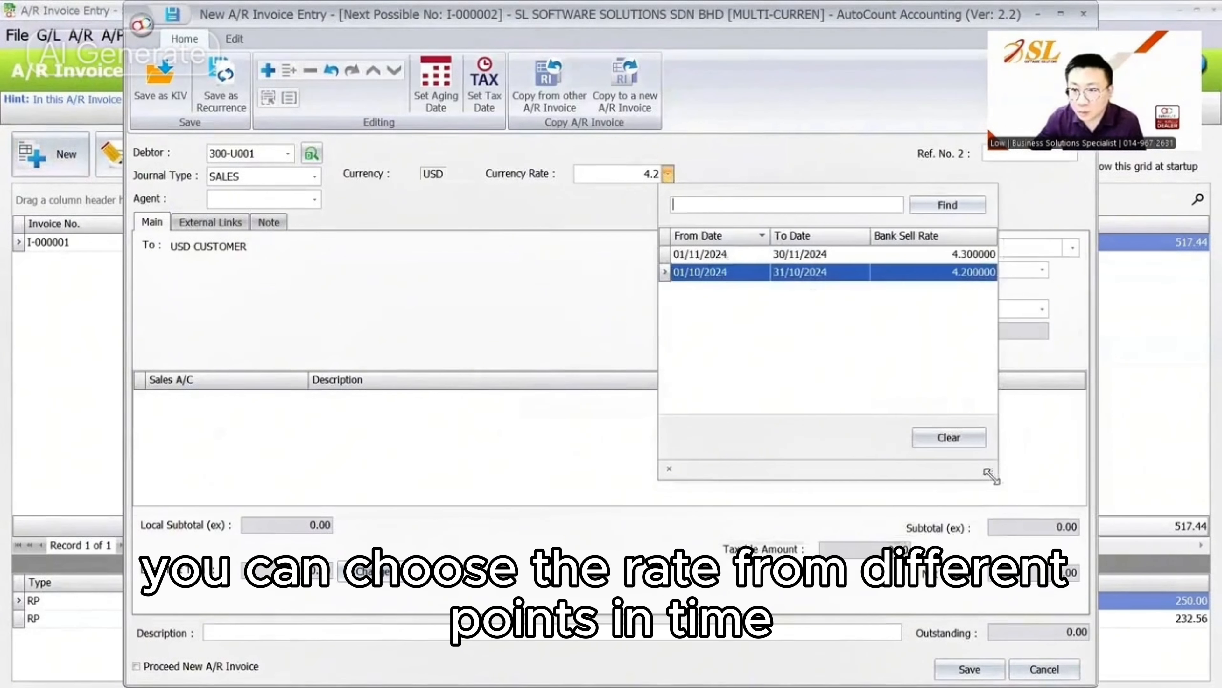
left_click(946, 262)
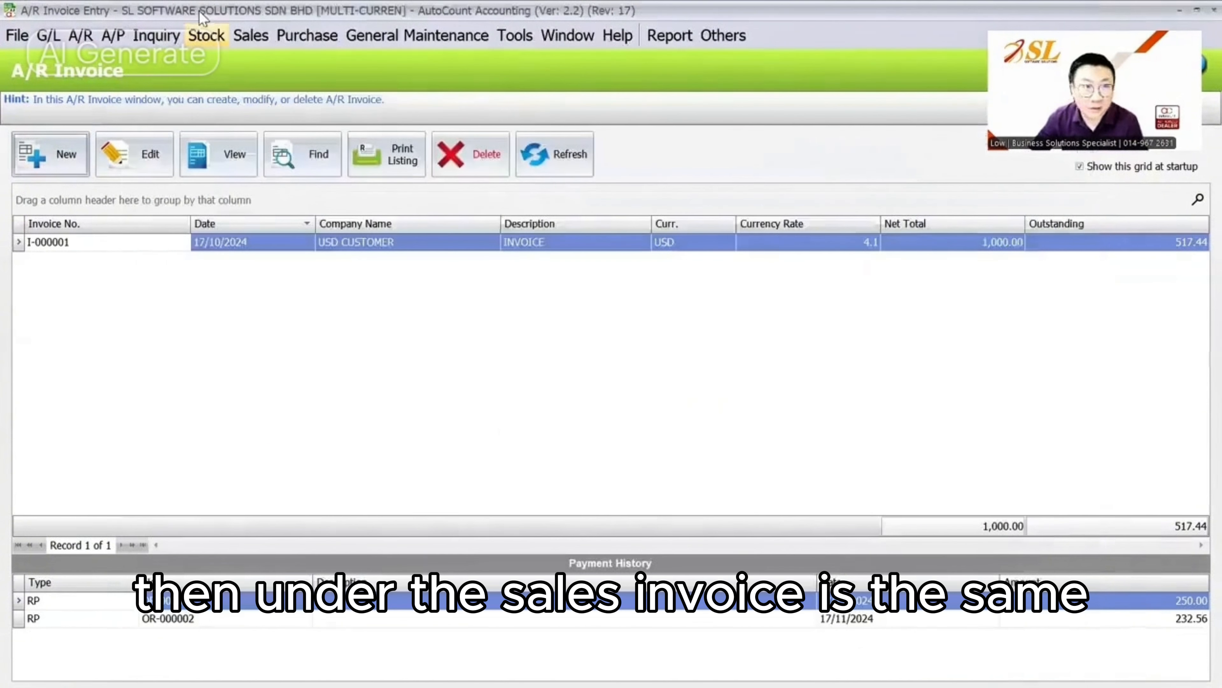
Try a new sales invoice for the USD customer with the November 2024 rate of 4.3, and discard it unsaved
left_click(251, 36)
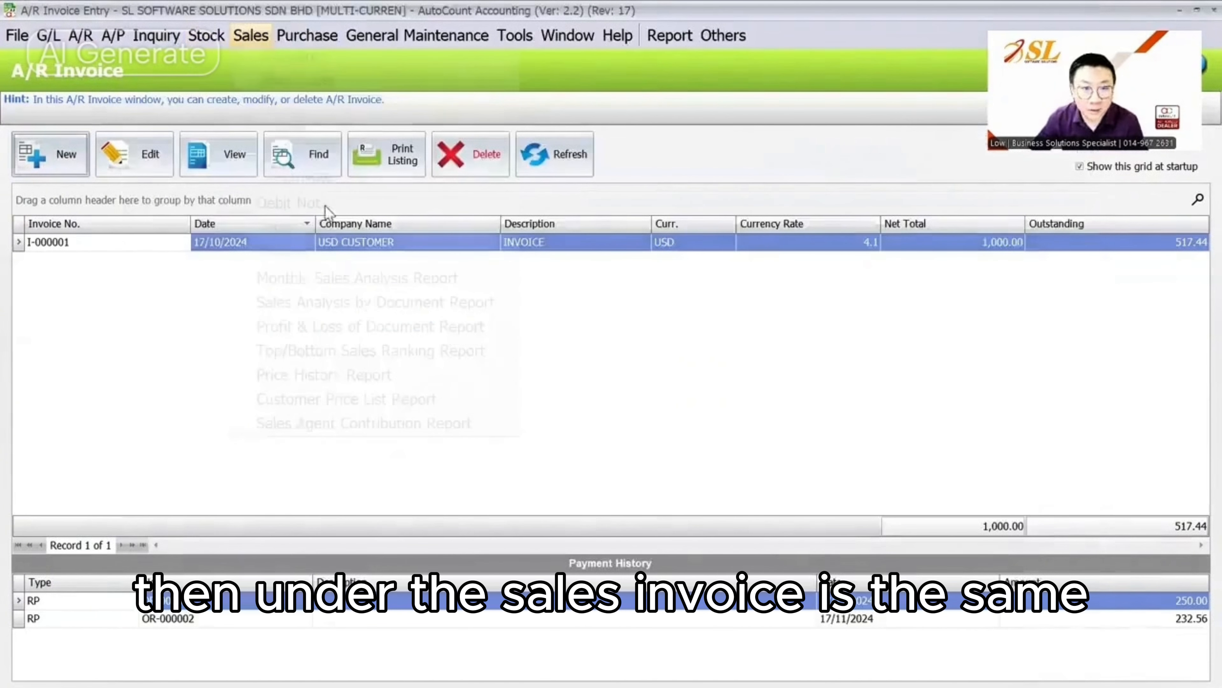
left_click(309, 140)
left_click(70, 158)
left_click(258, 187)
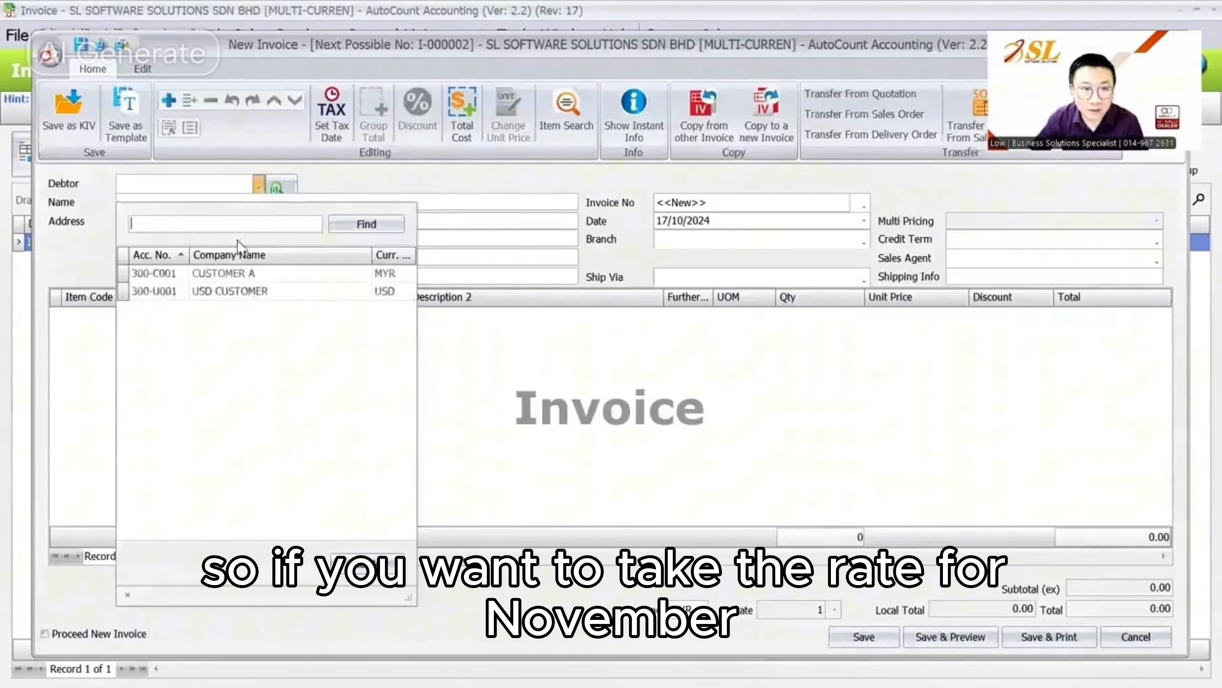
left_click(159, 213)
left_click(835, 609)
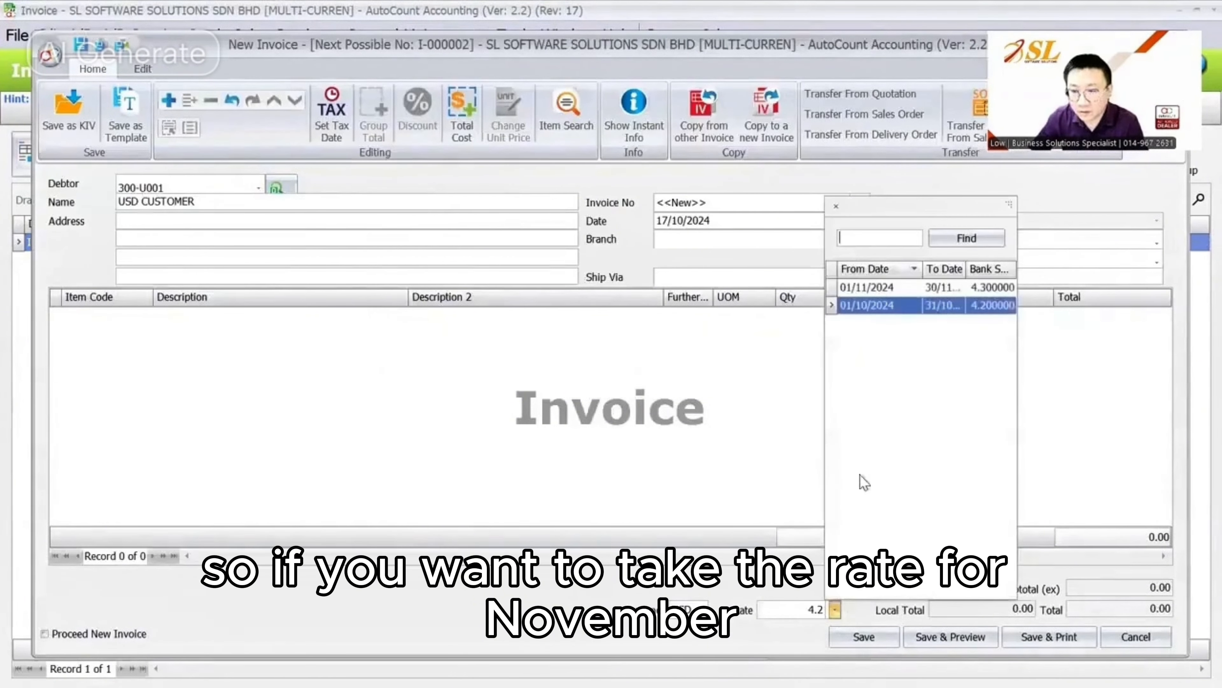
left_click(909, 289)
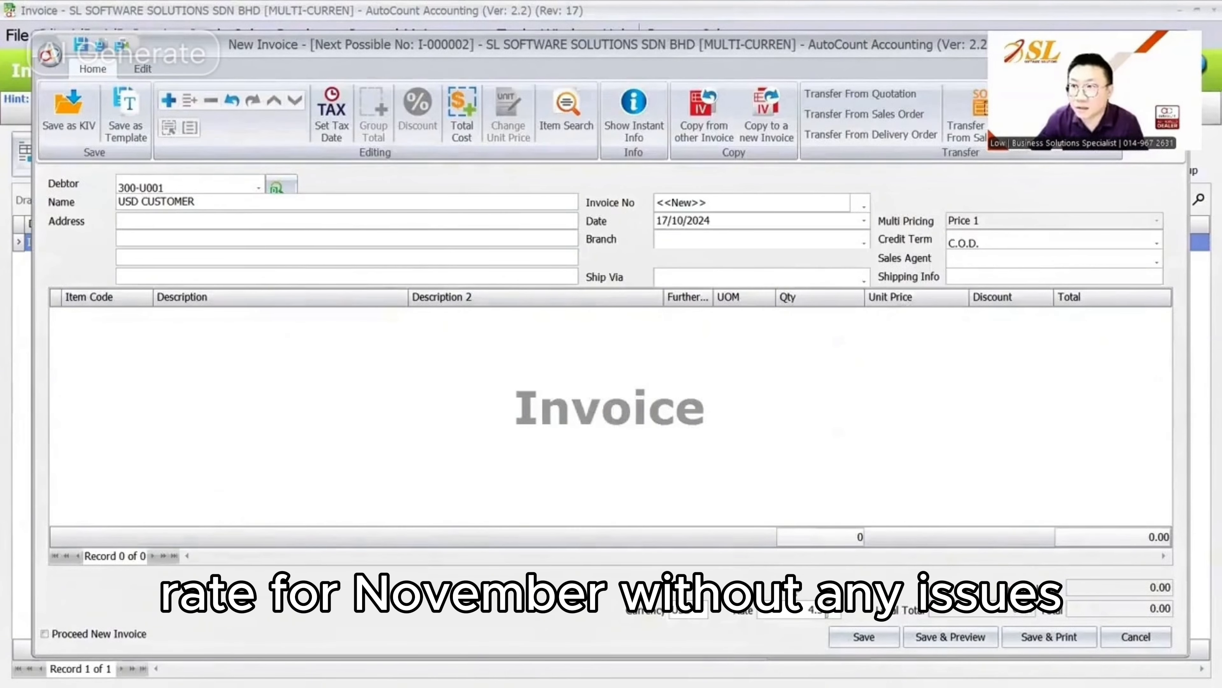
key("Escape")
left_click(592, 381)
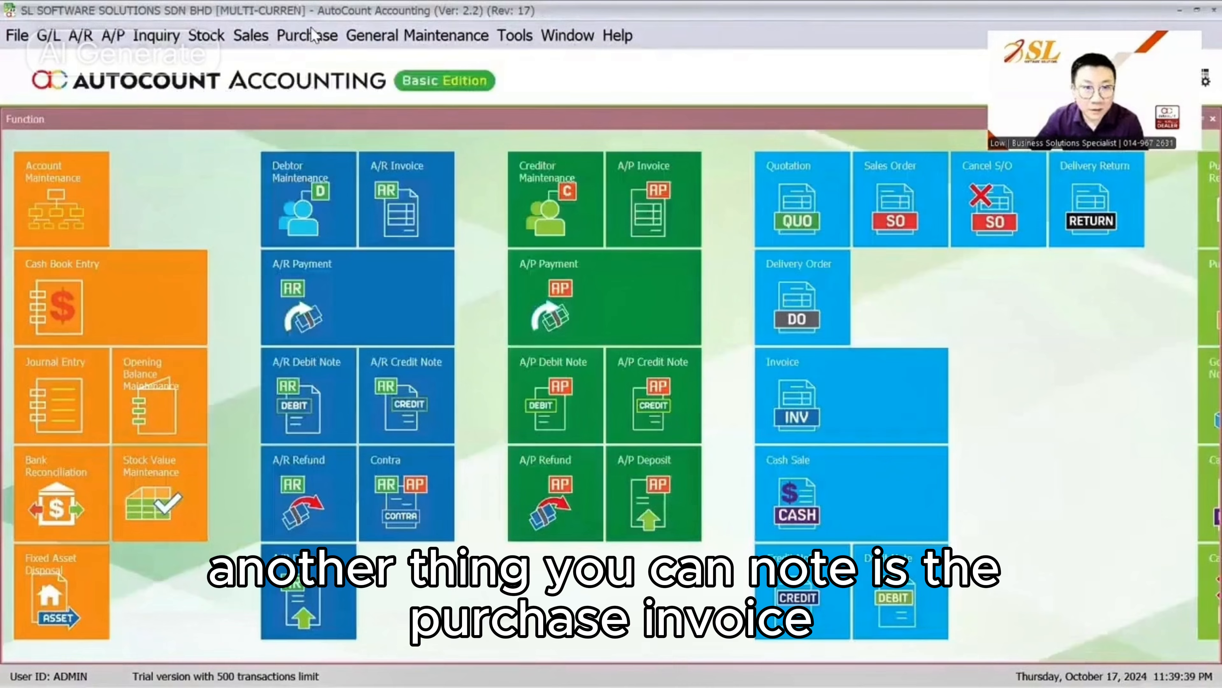
Start a new purchase invoice and create the creditor USD SUPPLIER for it with USD as its currency
left_click(308, 35)
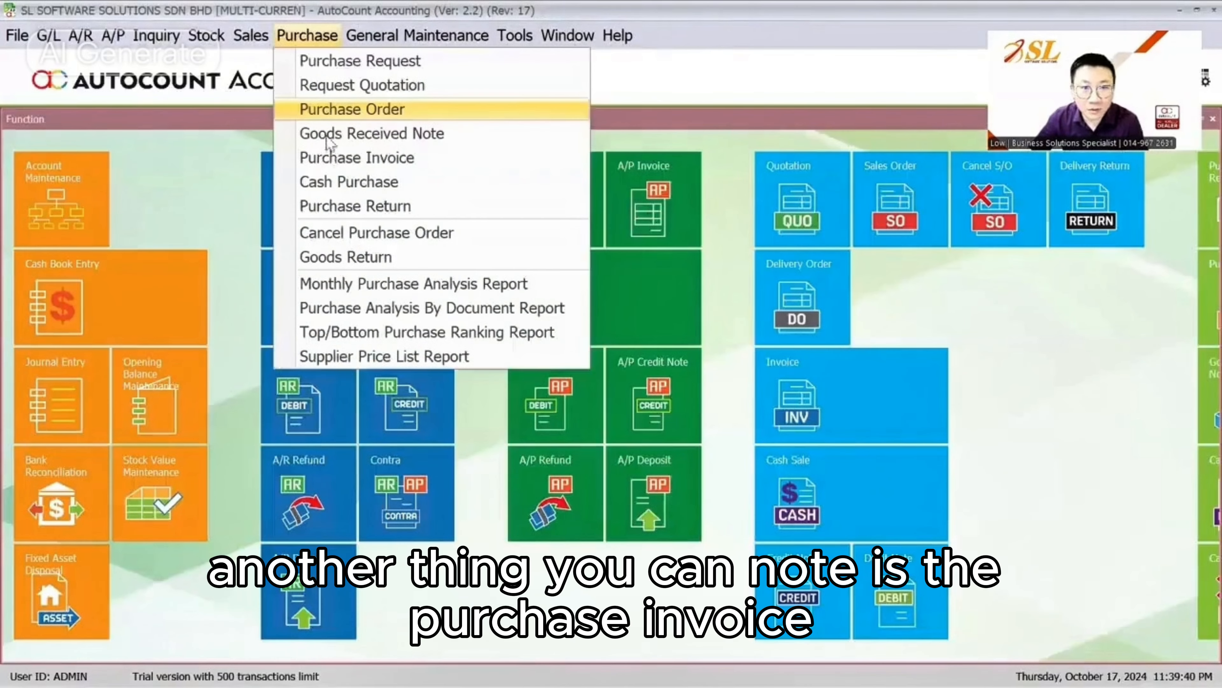
left_click(332, 158)
left_click(49, 152)
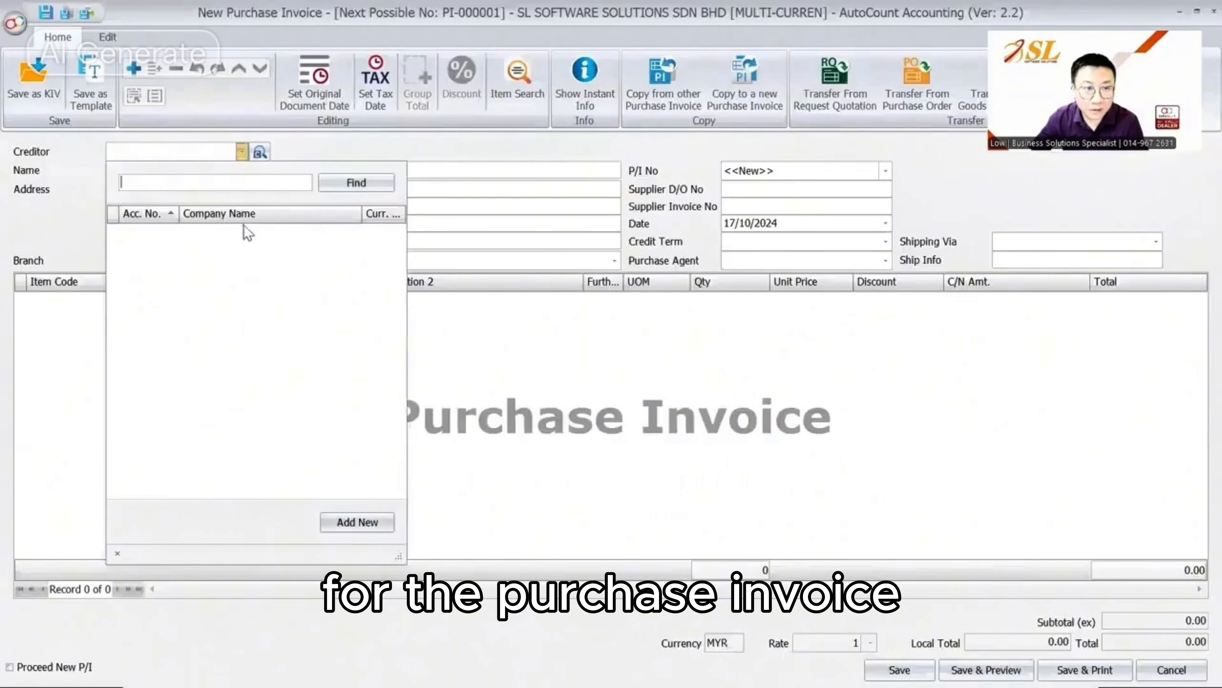
left_click(357, 522)
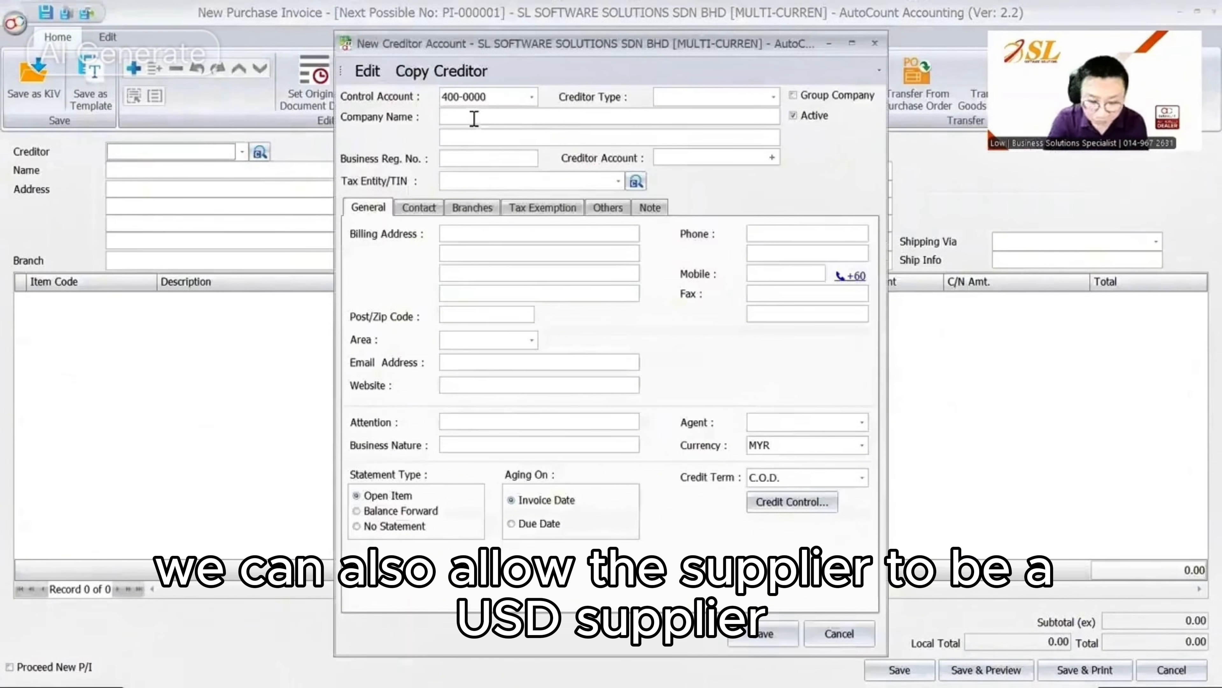
left_click(474, 119)
type("USD SUPPLIER")
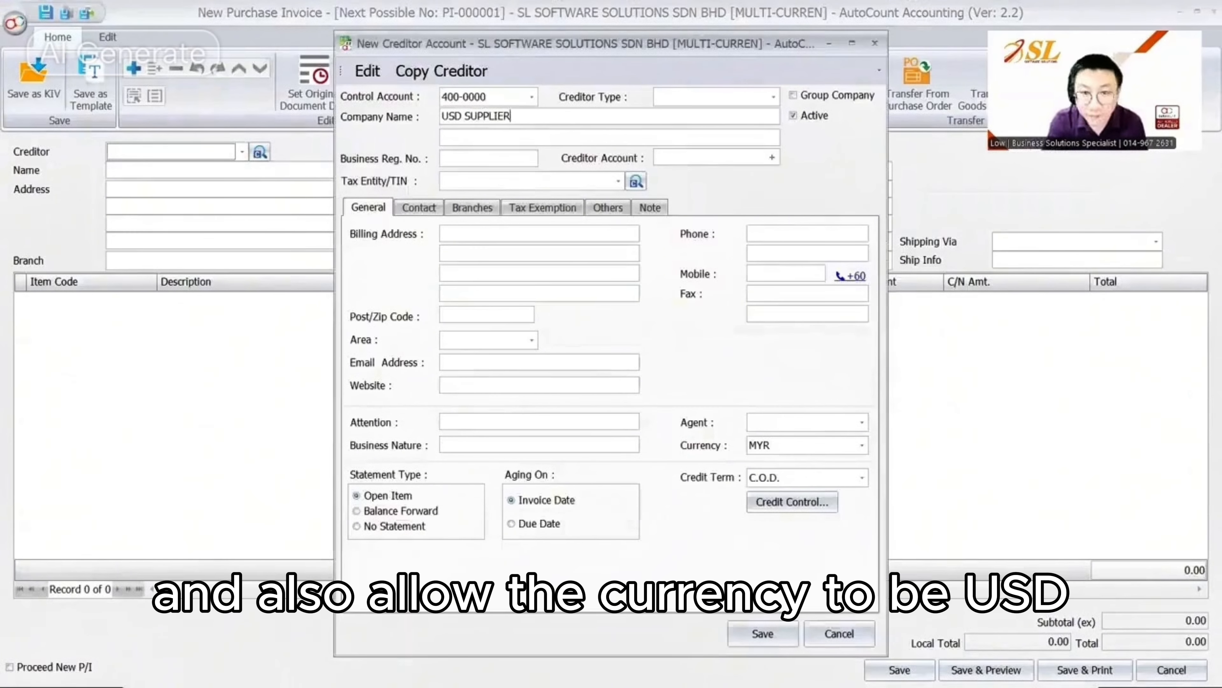
left_click(862, 445)
left_click(772, 140)
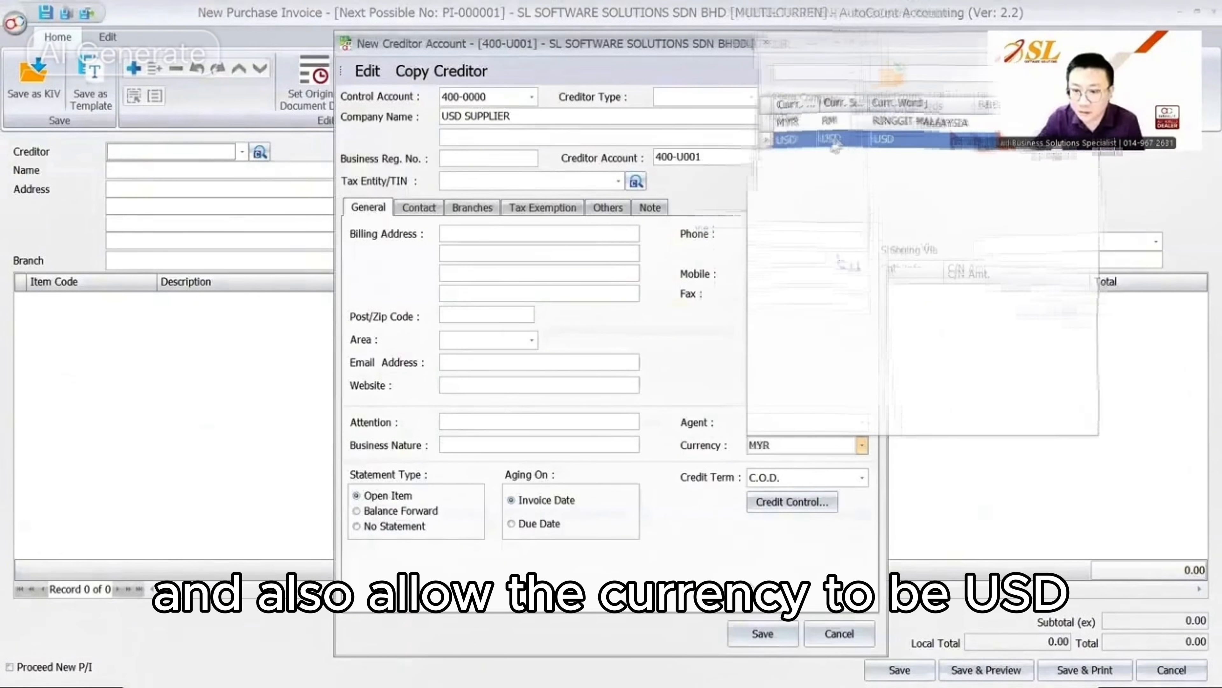
left_click(763, 634)
Add ITEM A with quantity 1 and unit price 2,500, and save the purchase invoice without a supplier invoice number
left_click(149, 299)
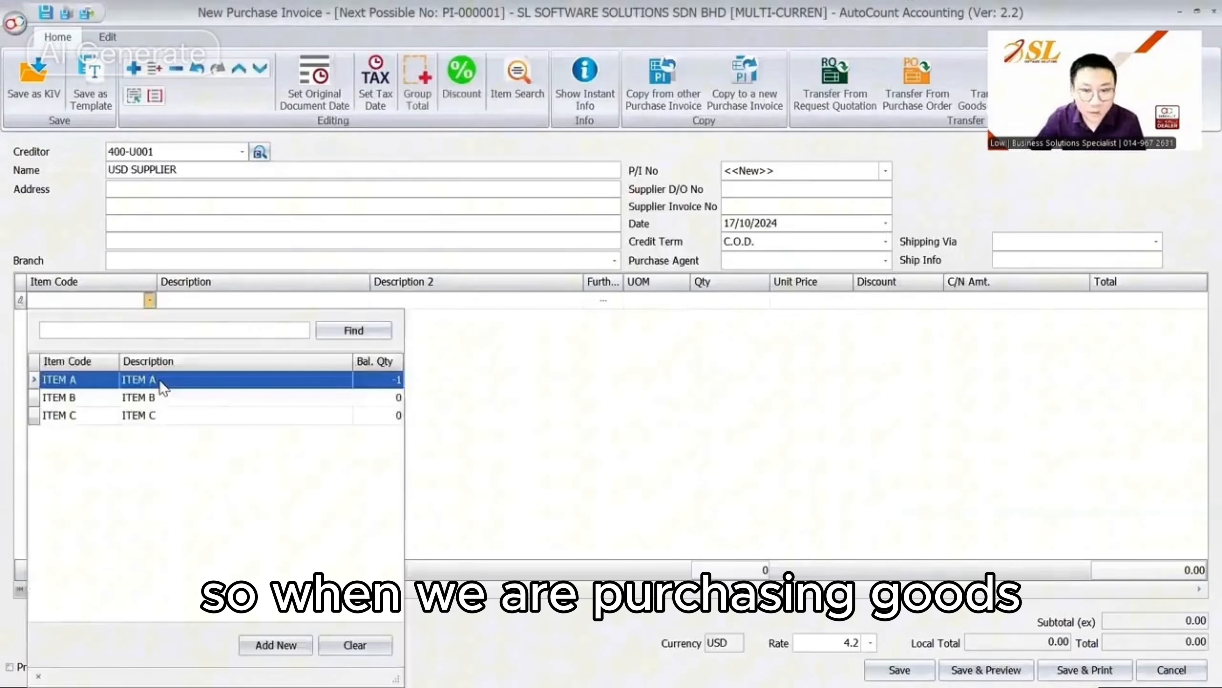
left_click(159, 380)
left_click(737, 300)
type("1")
key("Tab")
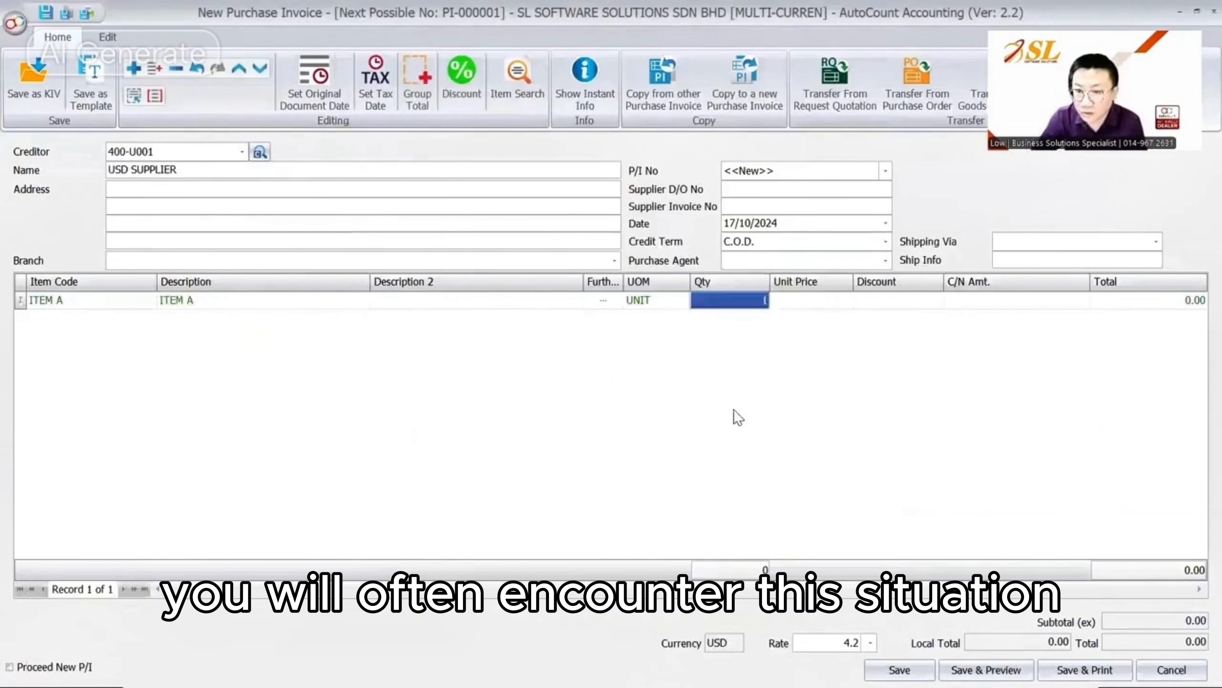
type("2500")
key("Tab")
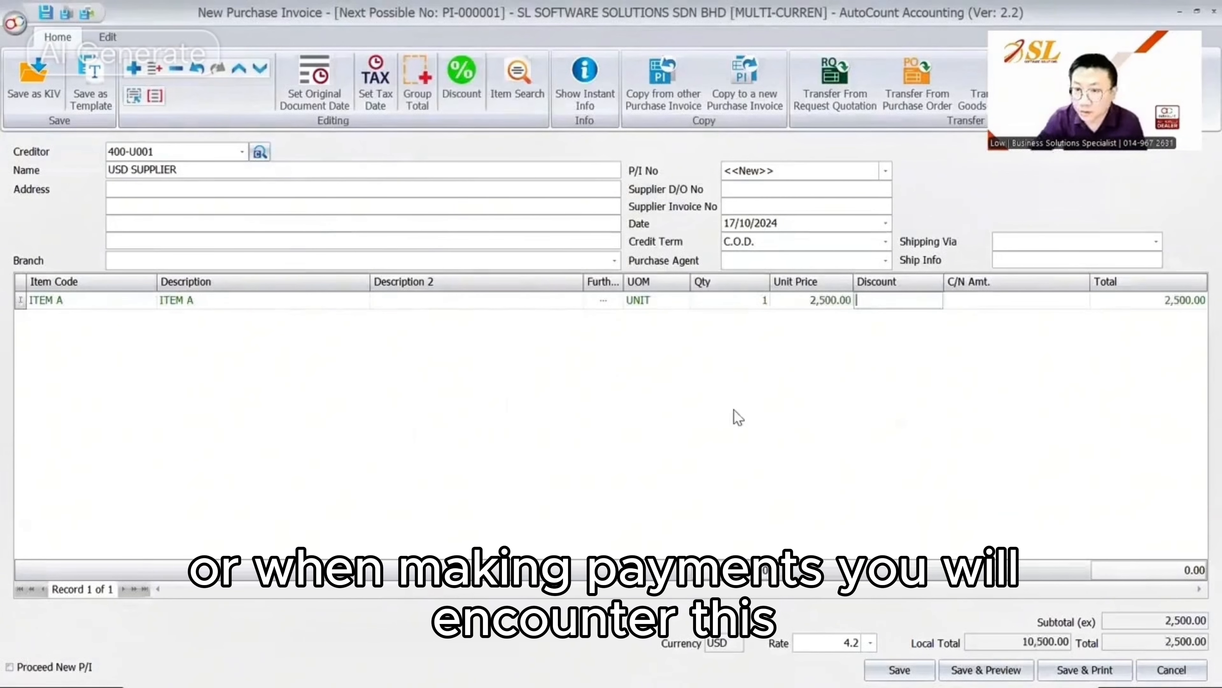
left_click(900, 670)
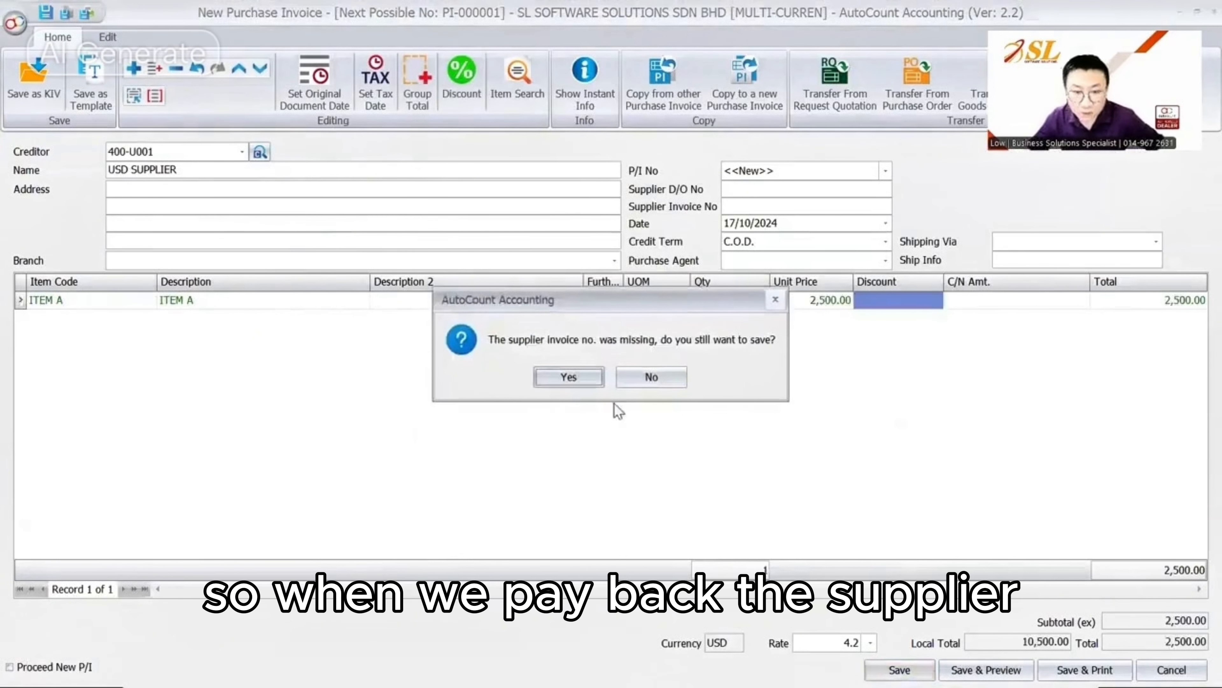
left_click(569, 376)
Start a new A/P payment to the creditor USD SUPPLIER, paid by MAYBANK (USD) with a payment amount of 2,500
left_click(113, 35)
left_click(159, 111)
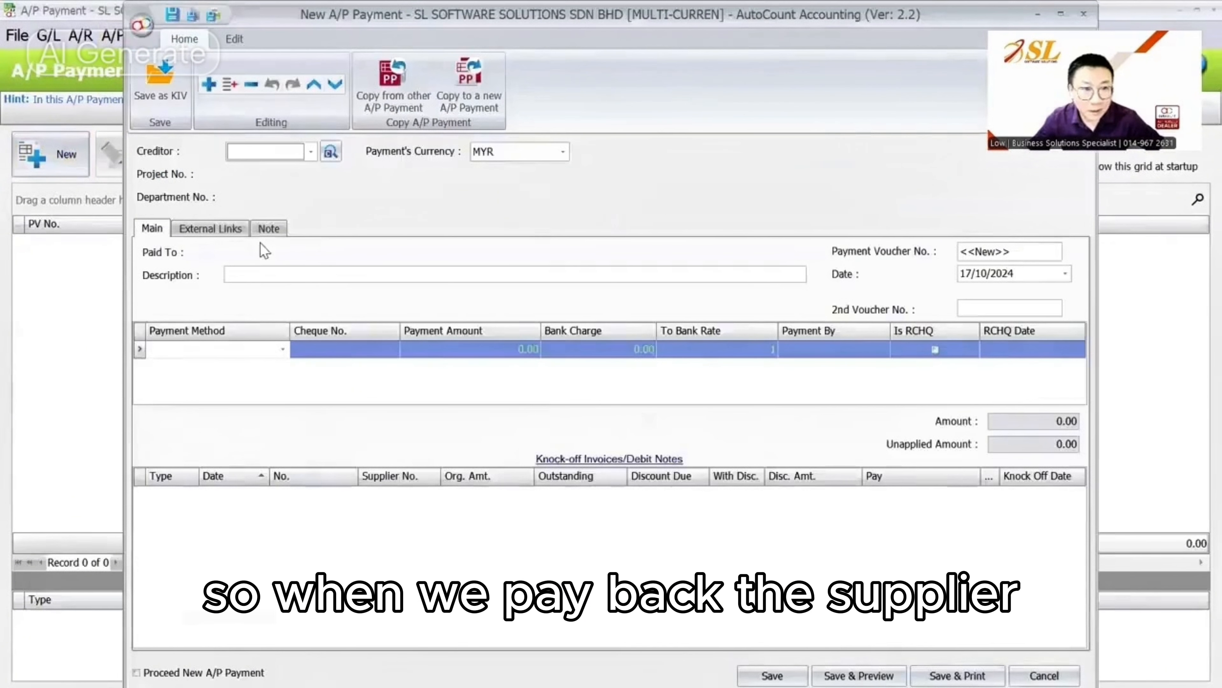
left_click(294, 151)
left_click(299, 233)
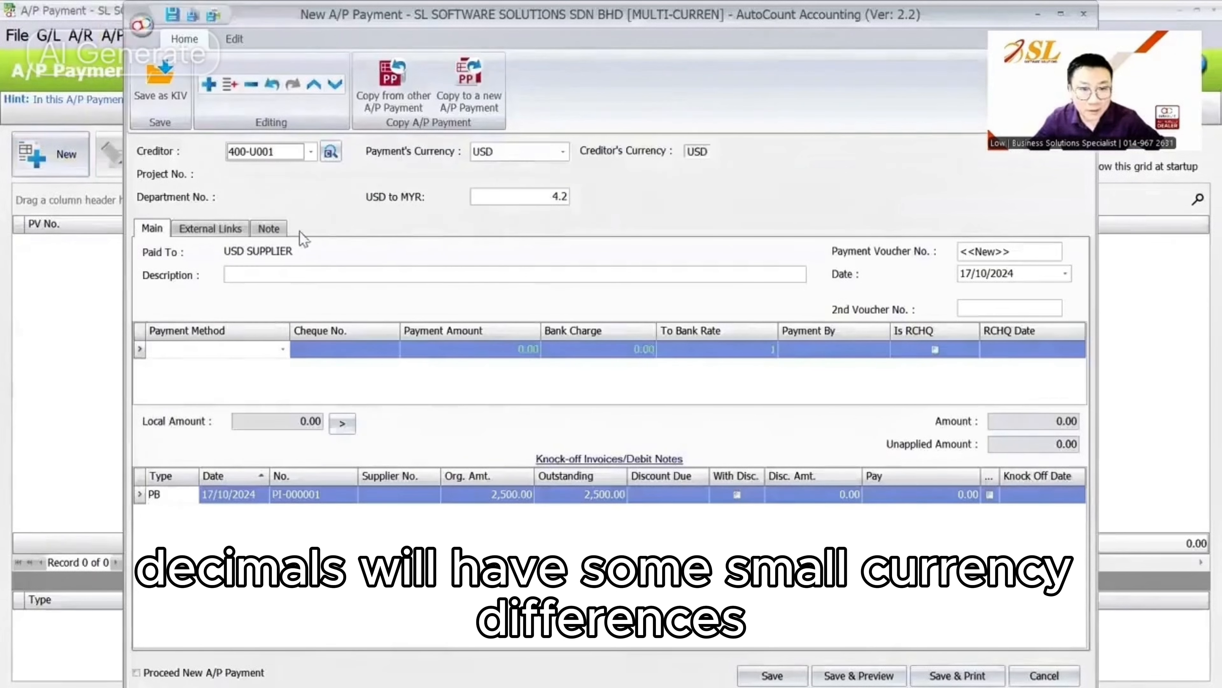
left_click(216, 348)
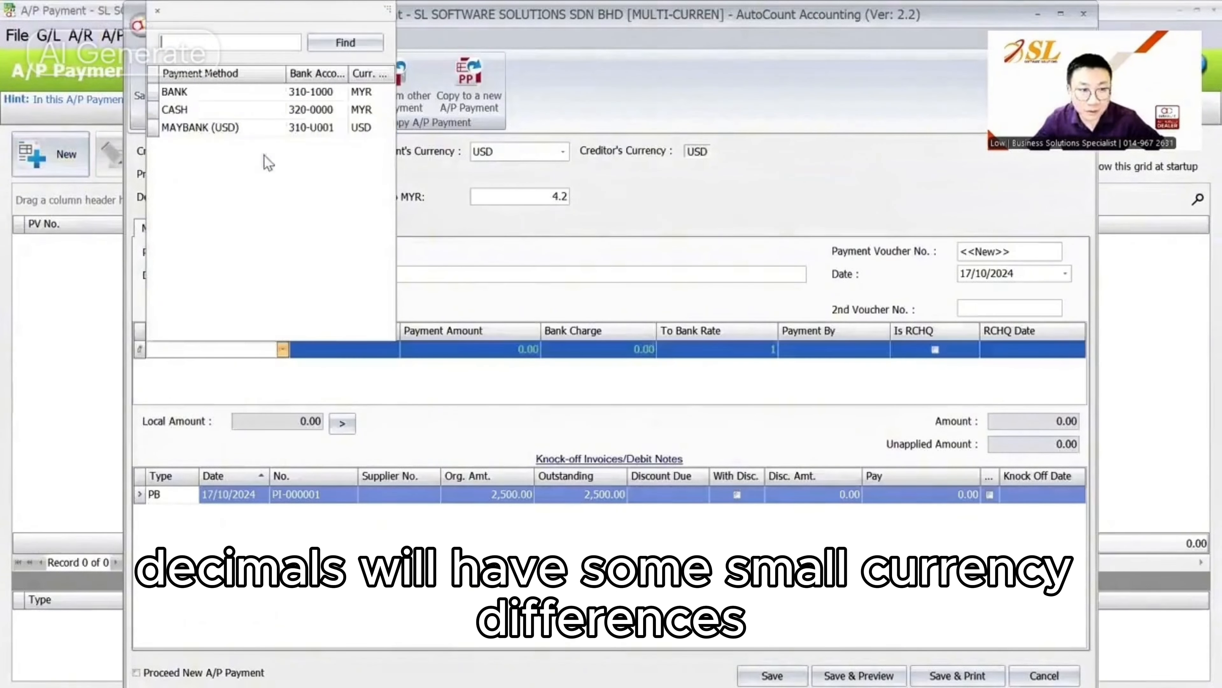
left_click(268, 132)
left_click(462, 348)
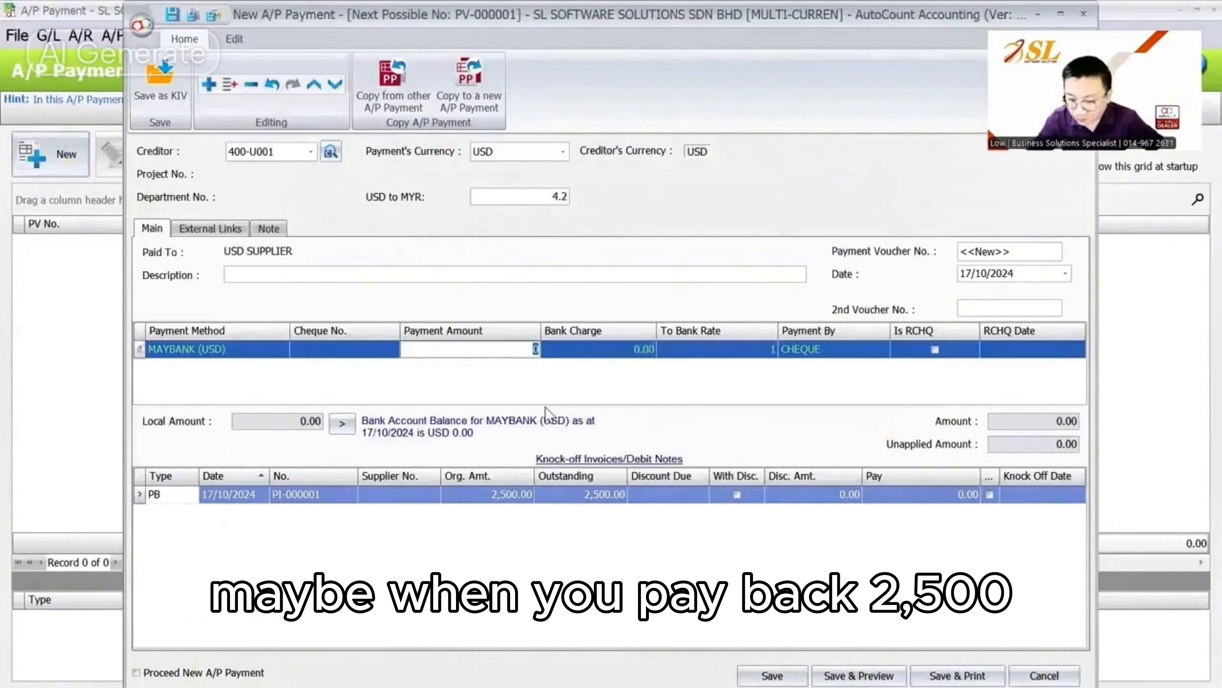
type("2500")
key("Tab")
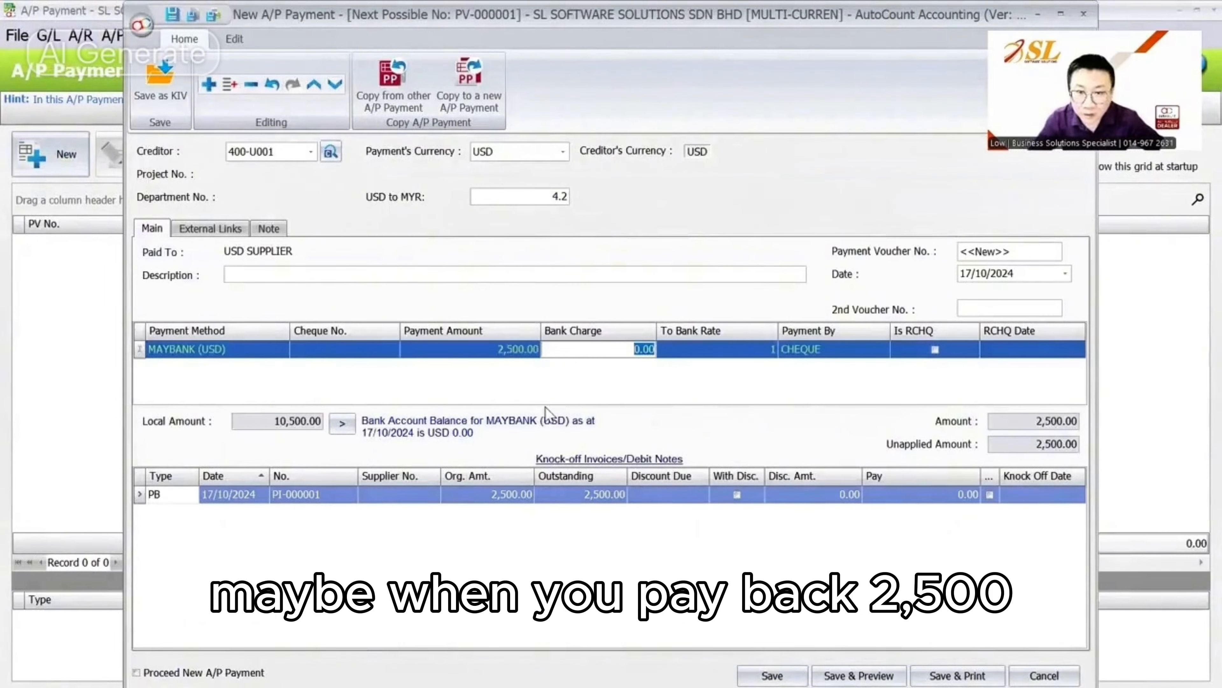
Set the payment's USD to MYR rate to 4.354 and adjust its local amount to 10,885.03
left_click(518, 196)
type("4.354")
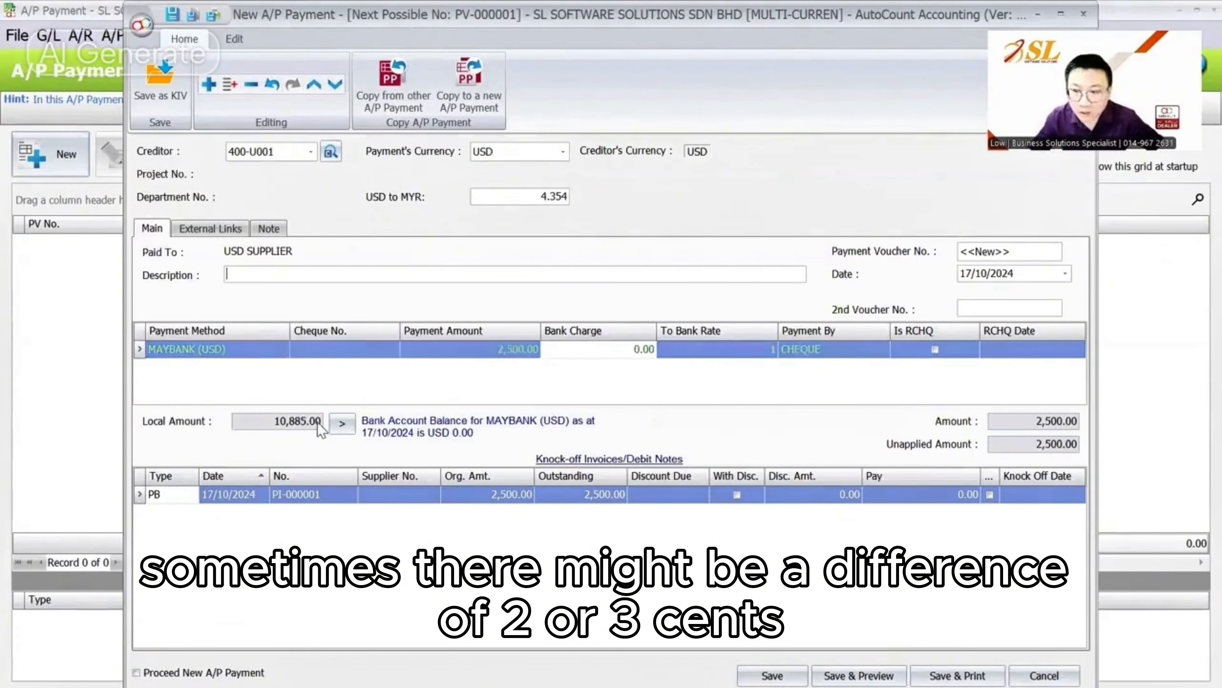
left_click(341, 424)
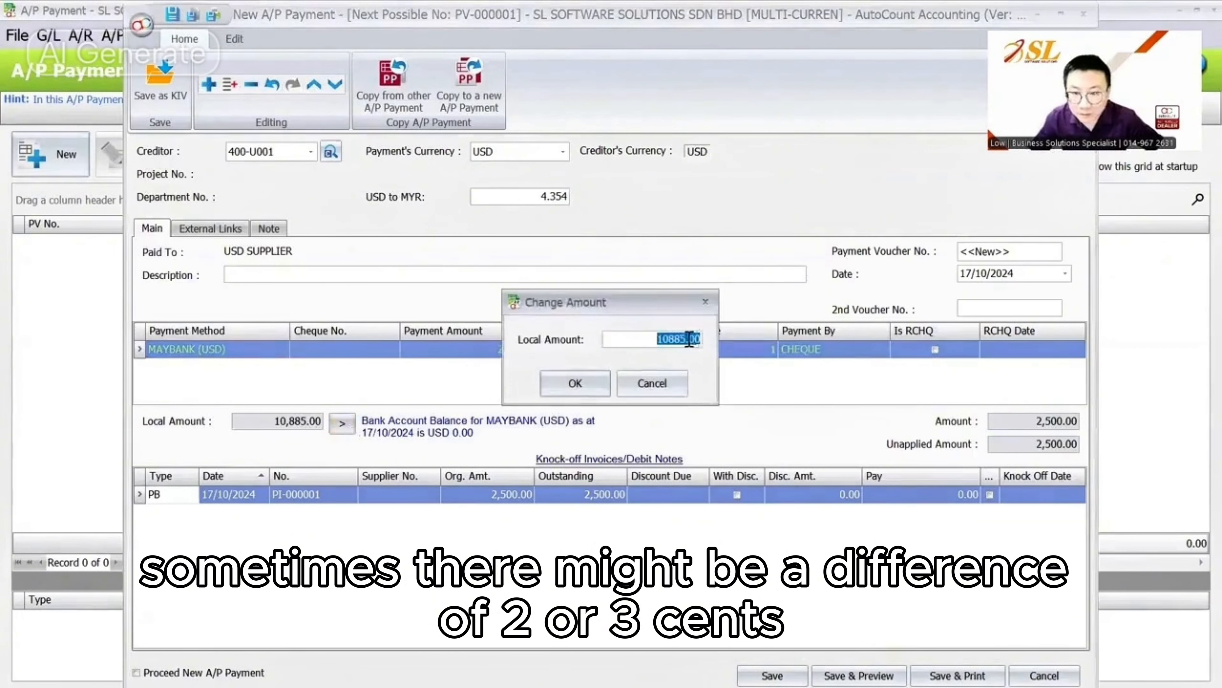
left_click_drag(689, 338, 702, 339)
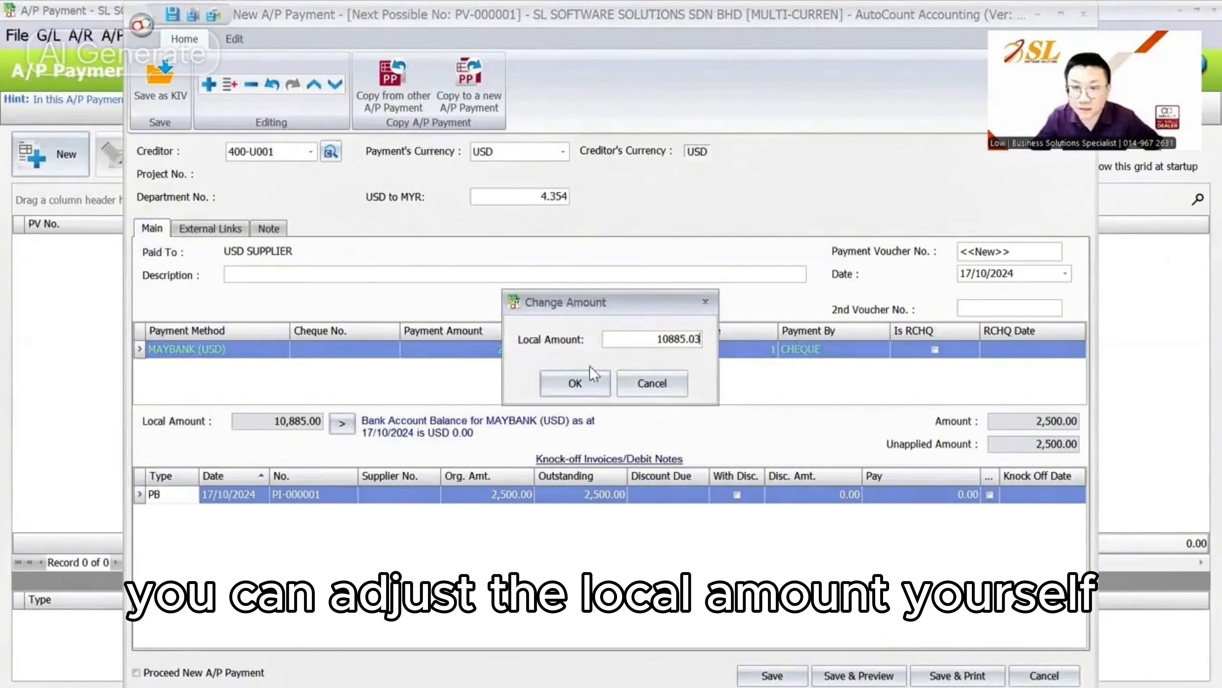
left_click(577, 383)
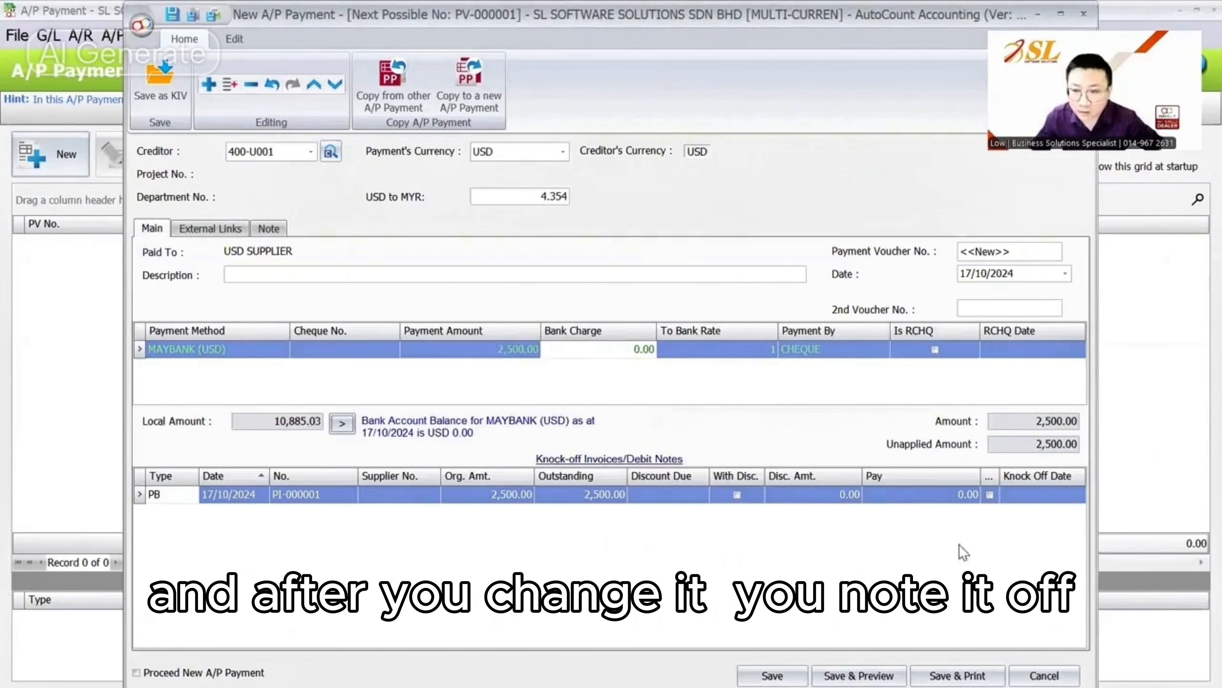
Knock off purchase invoice PI-000001 in full and save the payment without a cheque number, accepting the foreign exchange gain/loss posting
left_click(989, 495)
left_click(531, 198)
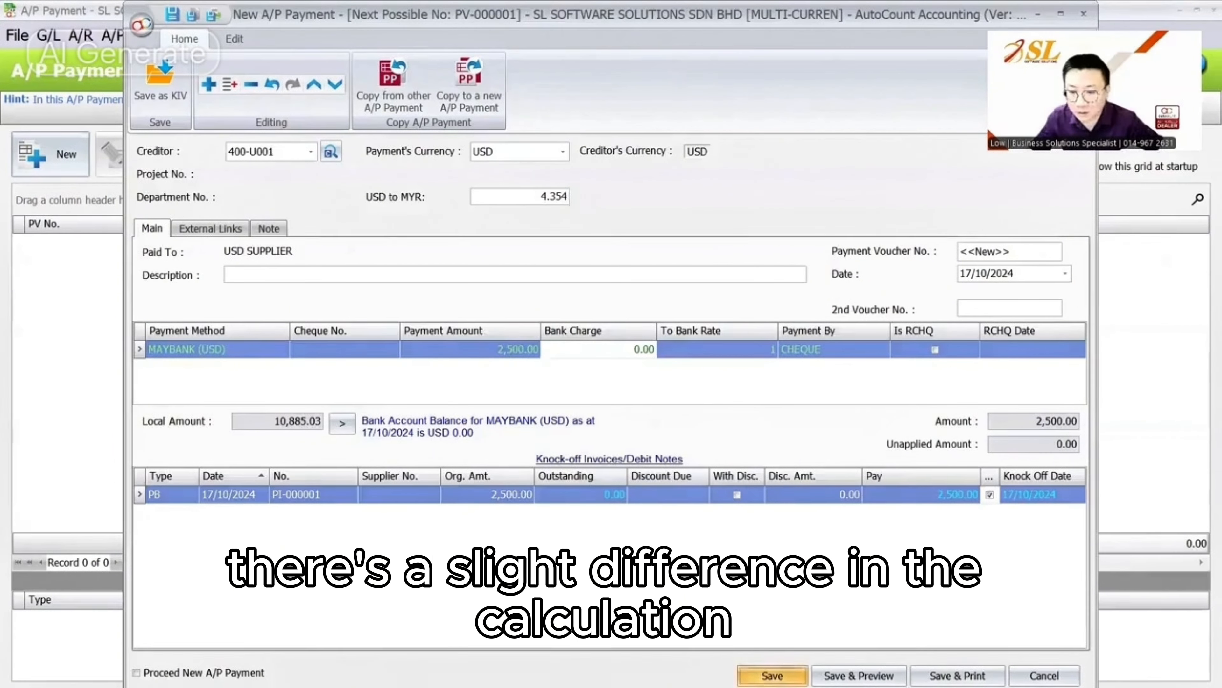
left_click(773, 675)
left_click(595, 386)
left_click(756, 675)
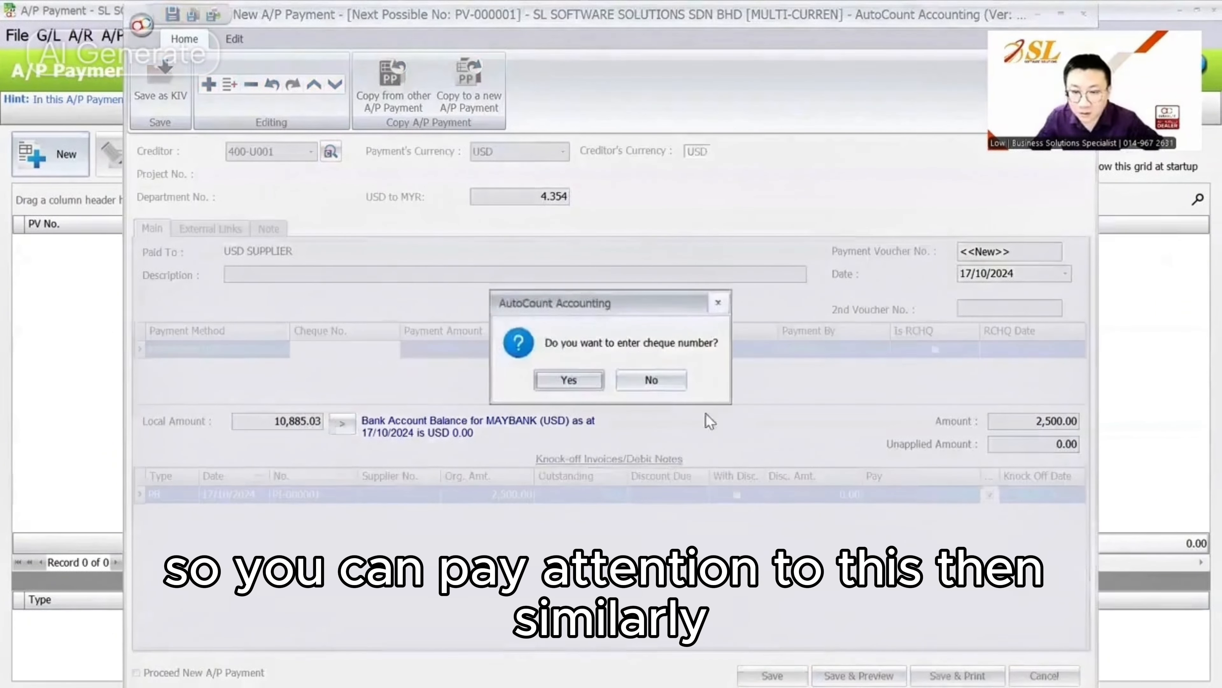
left_click(660, 383)
left_click(568, 446)
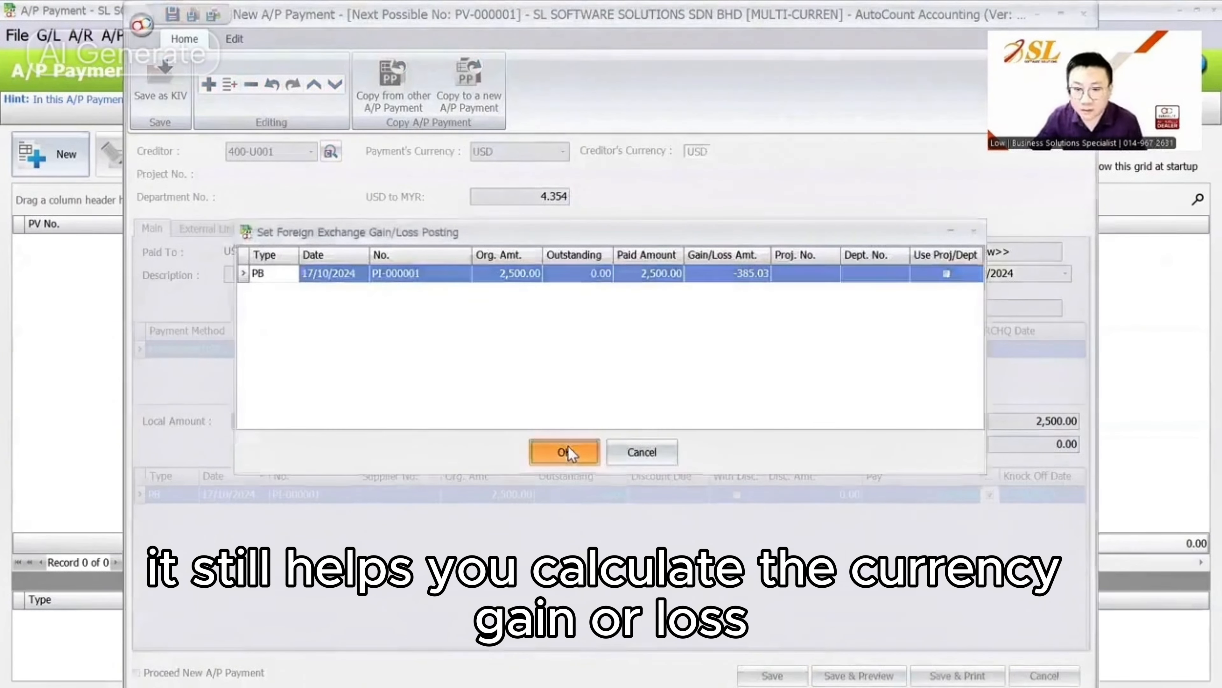
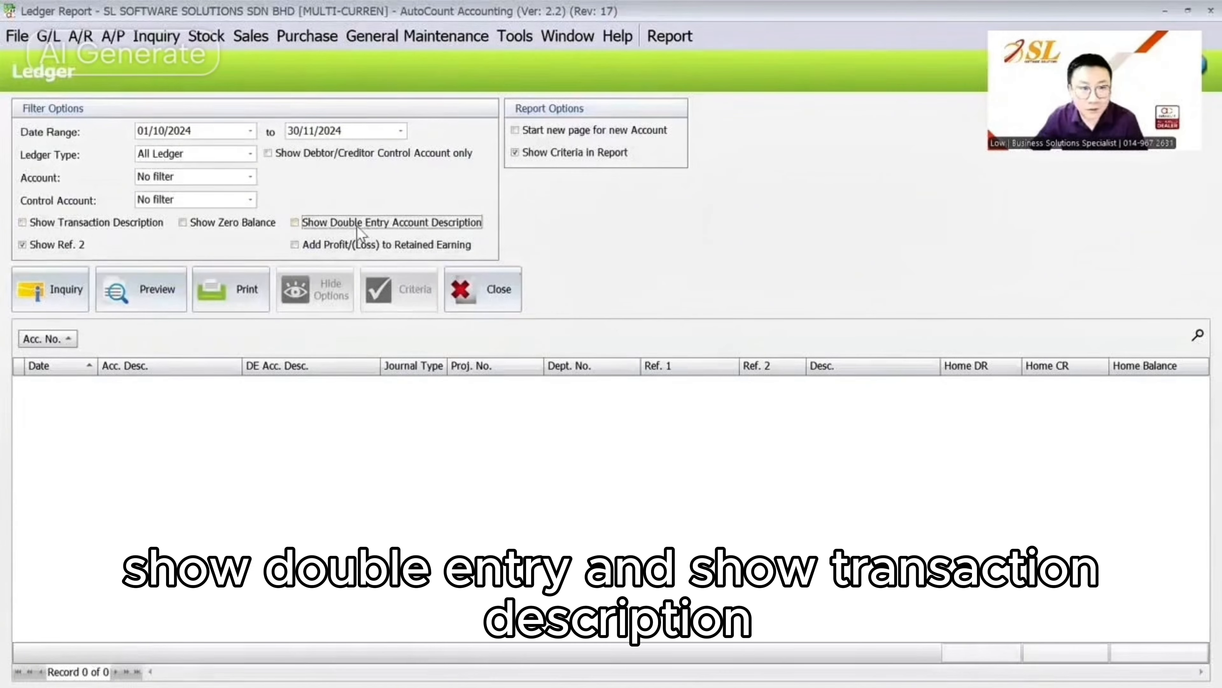
Run the ledger inquiry for 01/10/2024 to 30/11/2024 and look through the entries listed per account
left_click(57, 291)
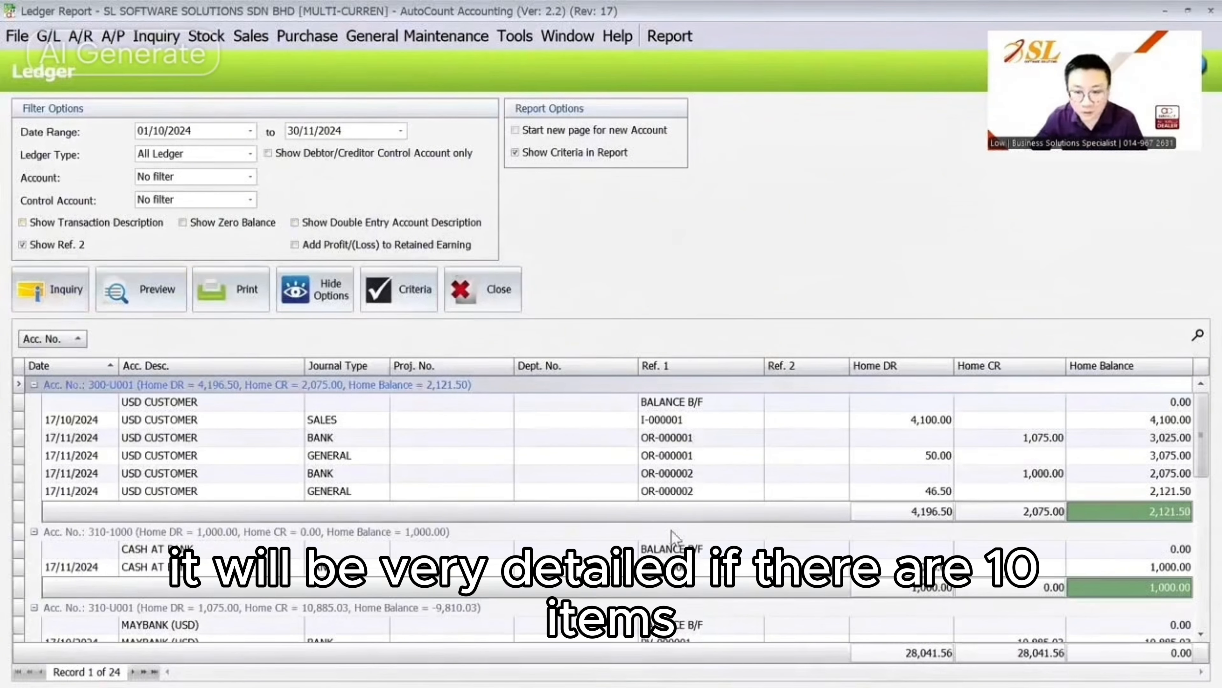
scroll(672, 535, "down", 5)
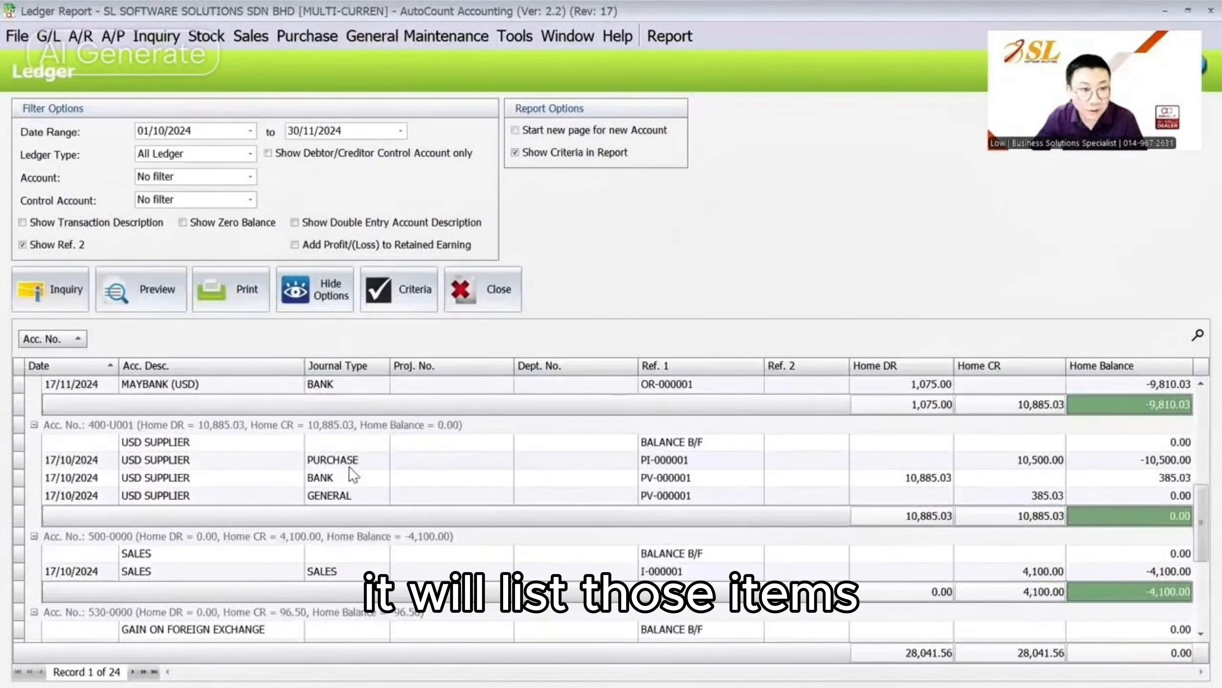
scroll(315, 465, "up", 5)
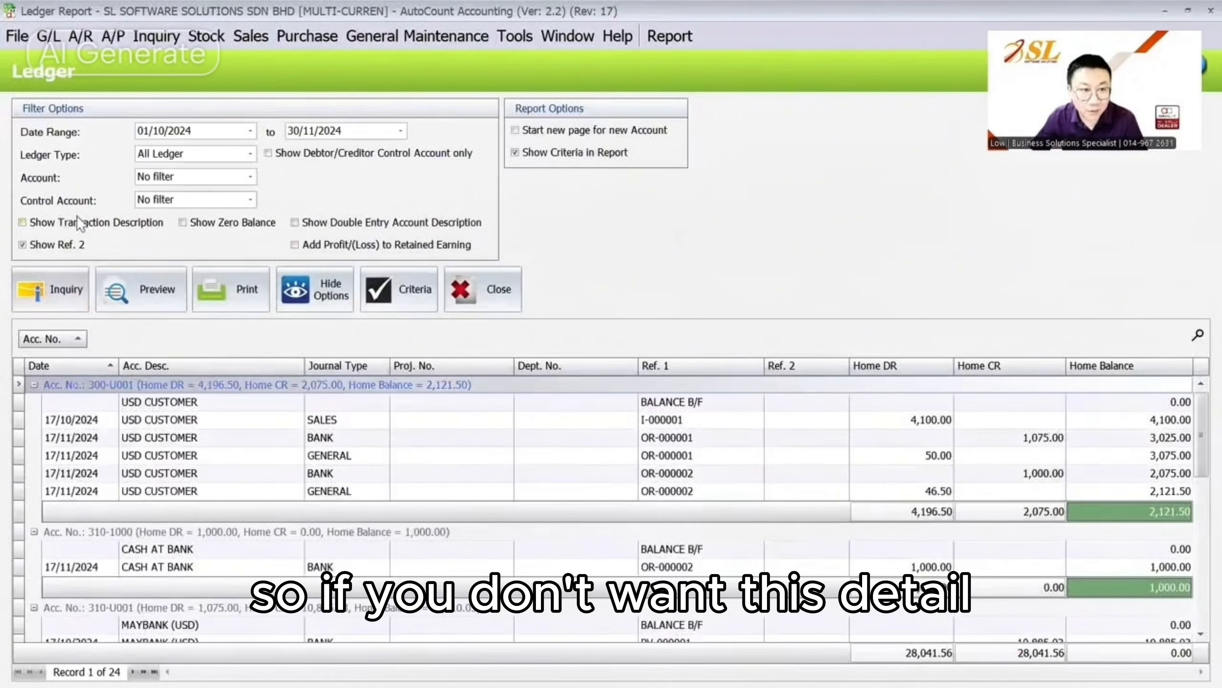
Preview the ledger report in the Dual-Currency Ledger format
left_click(149, 292)
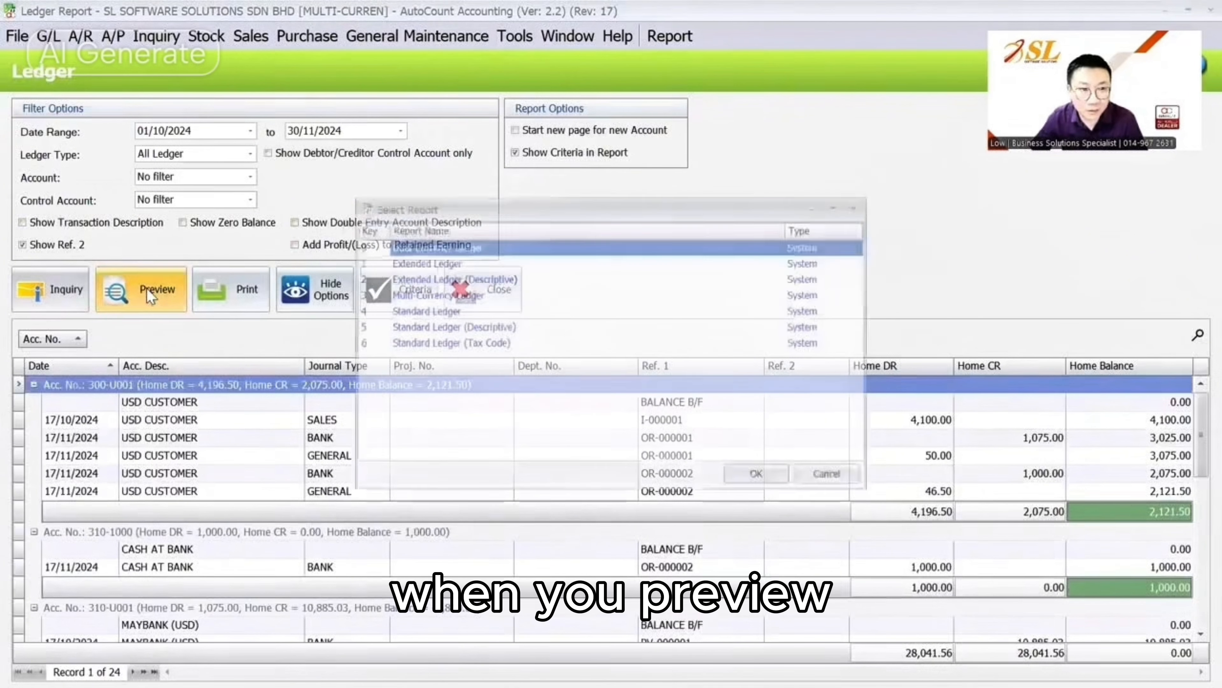
left_click(407, 295)
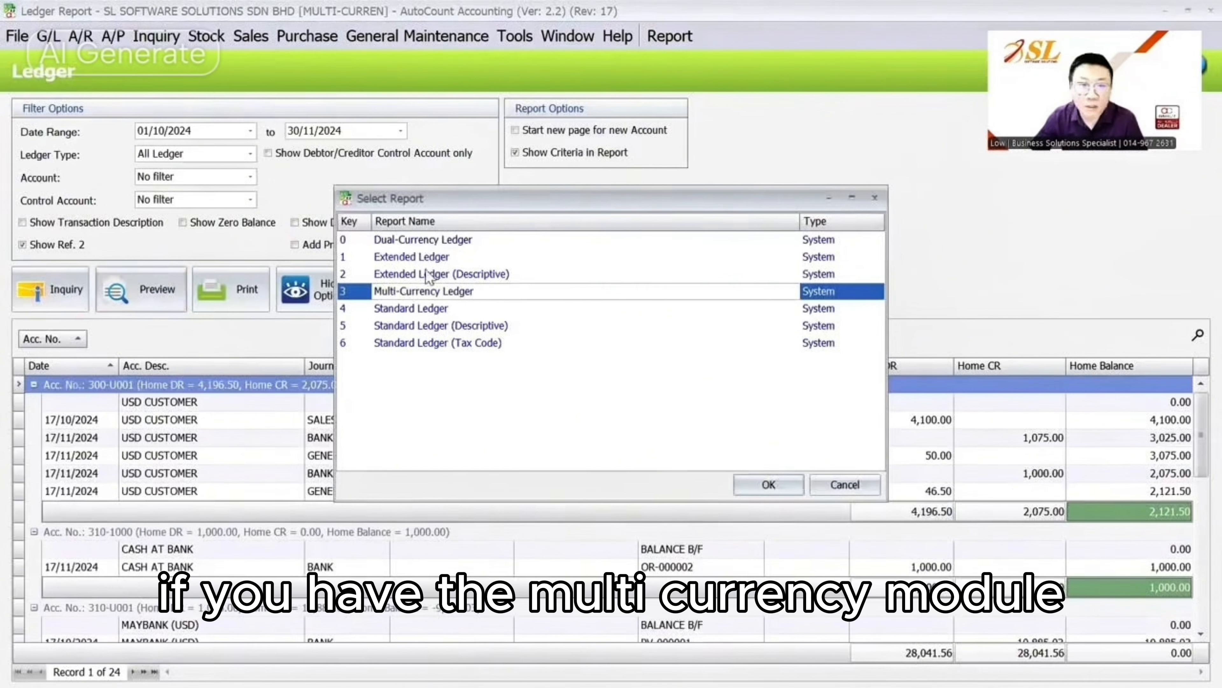
left_click(395, 243)
left_click(422, 292)
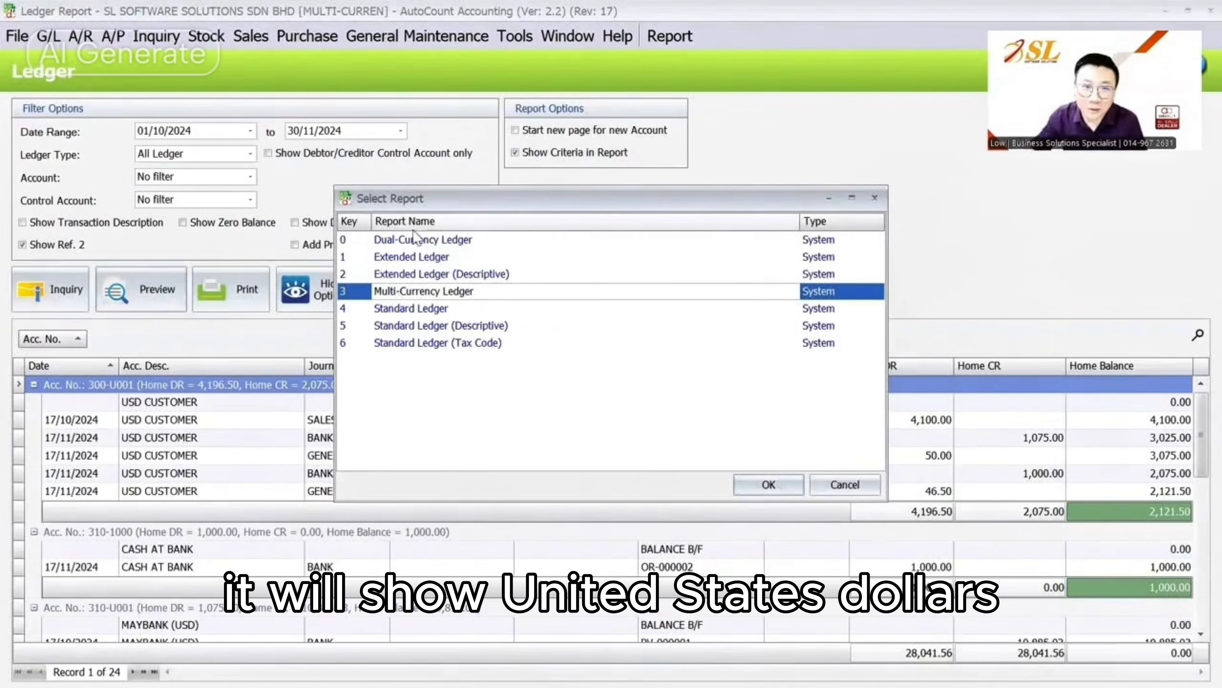
left_click(422, 244)
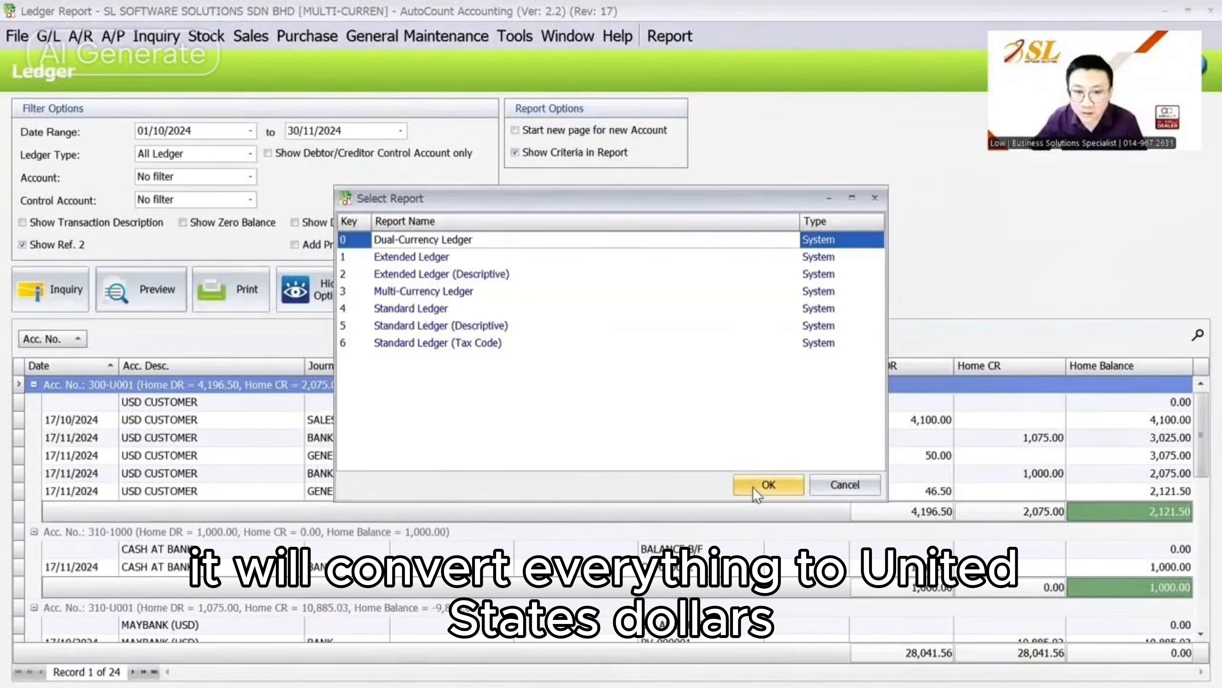
left_click(769, 485)
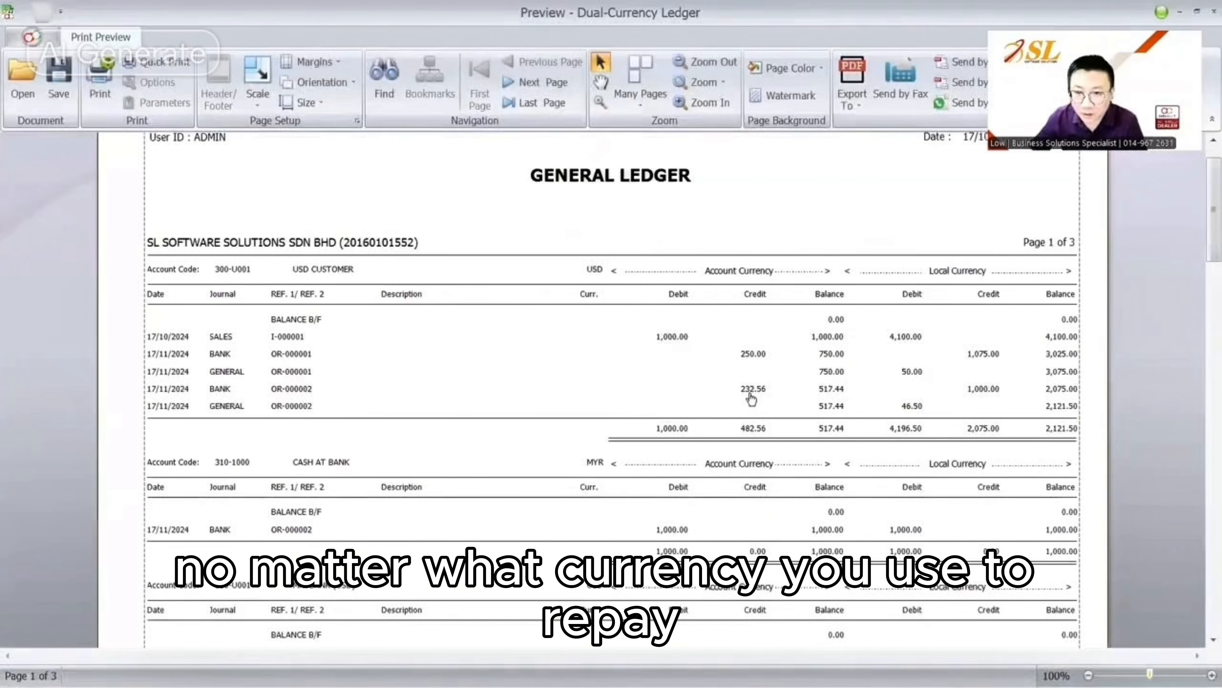
Close the dual-currency preview and preview the same ledger in the Multi-Currency Ledger format, checking each transaction's currency and rate
key("Escape")
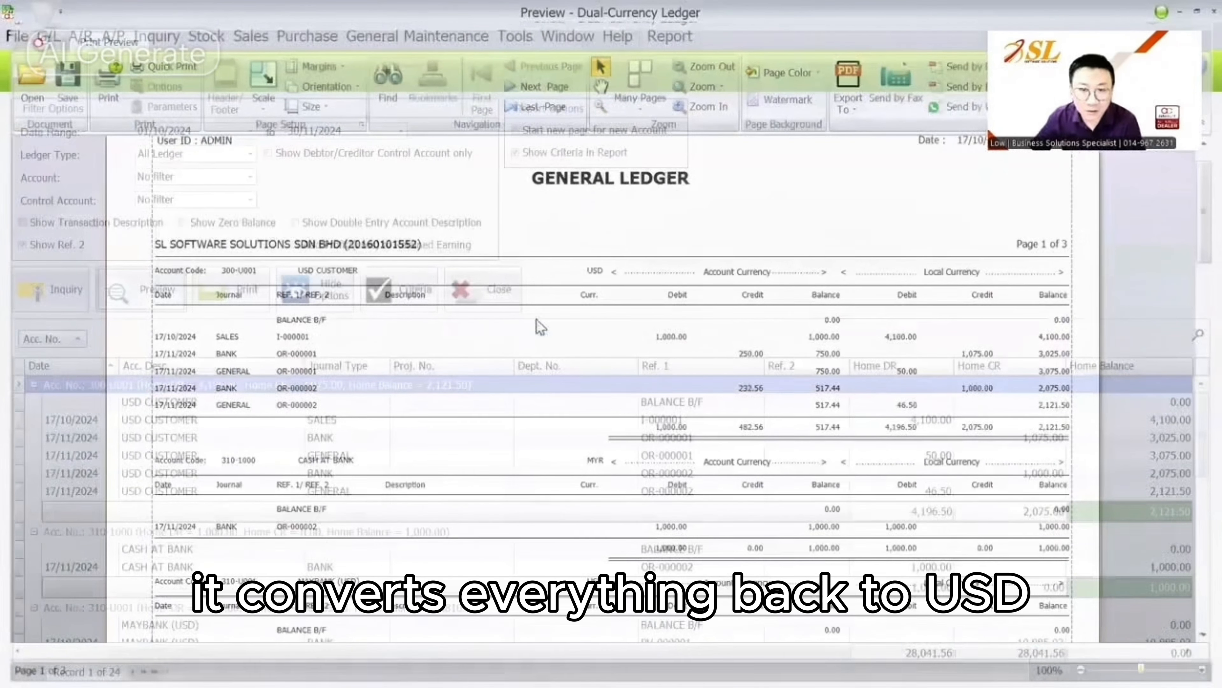
left_click(129, 289)
left_click(479, 294)
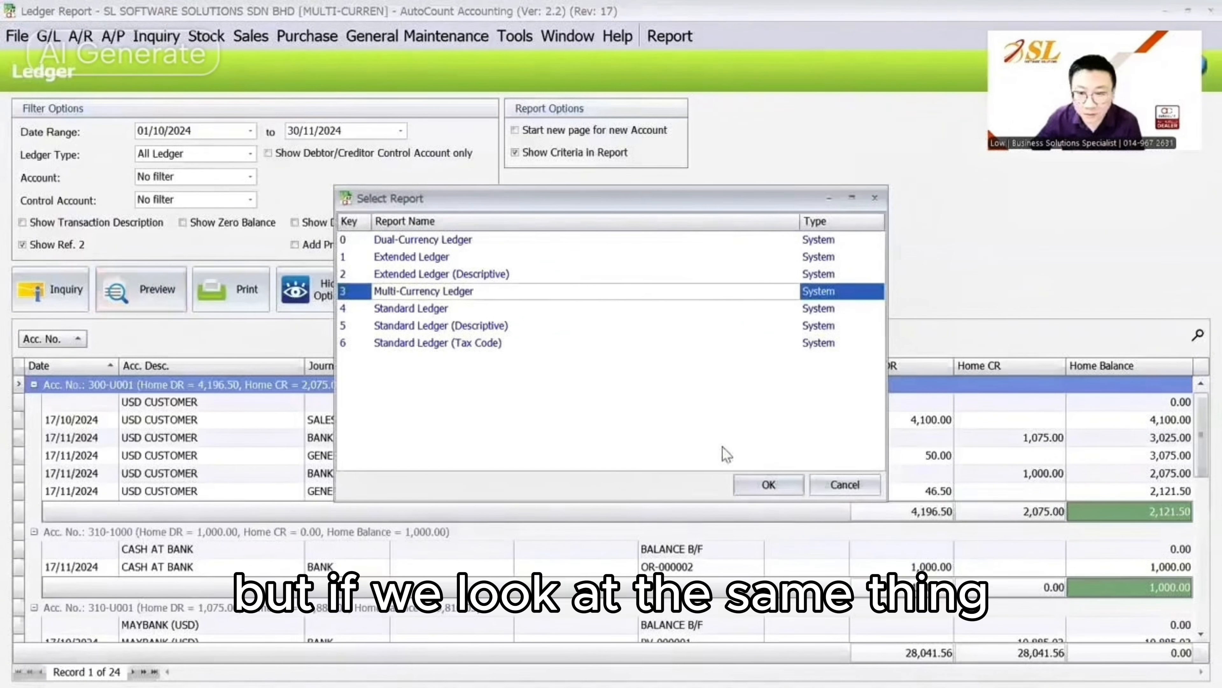
left_click(768, 483)
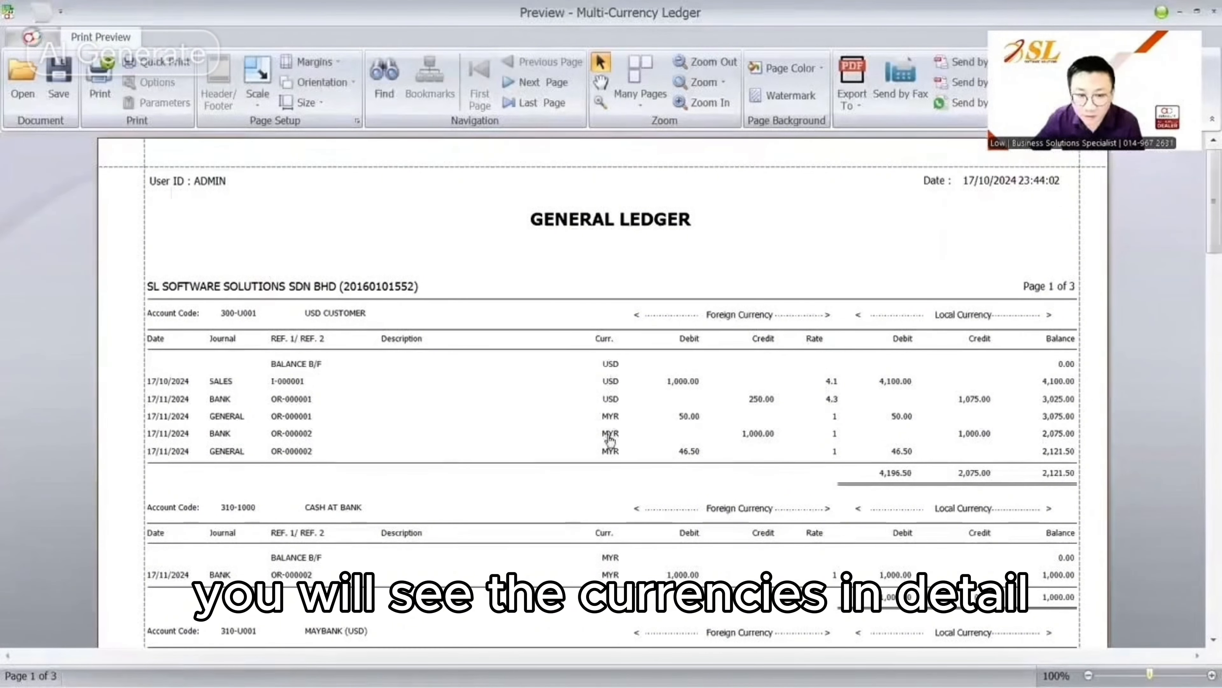
scroll(626, 462, "down", 2)
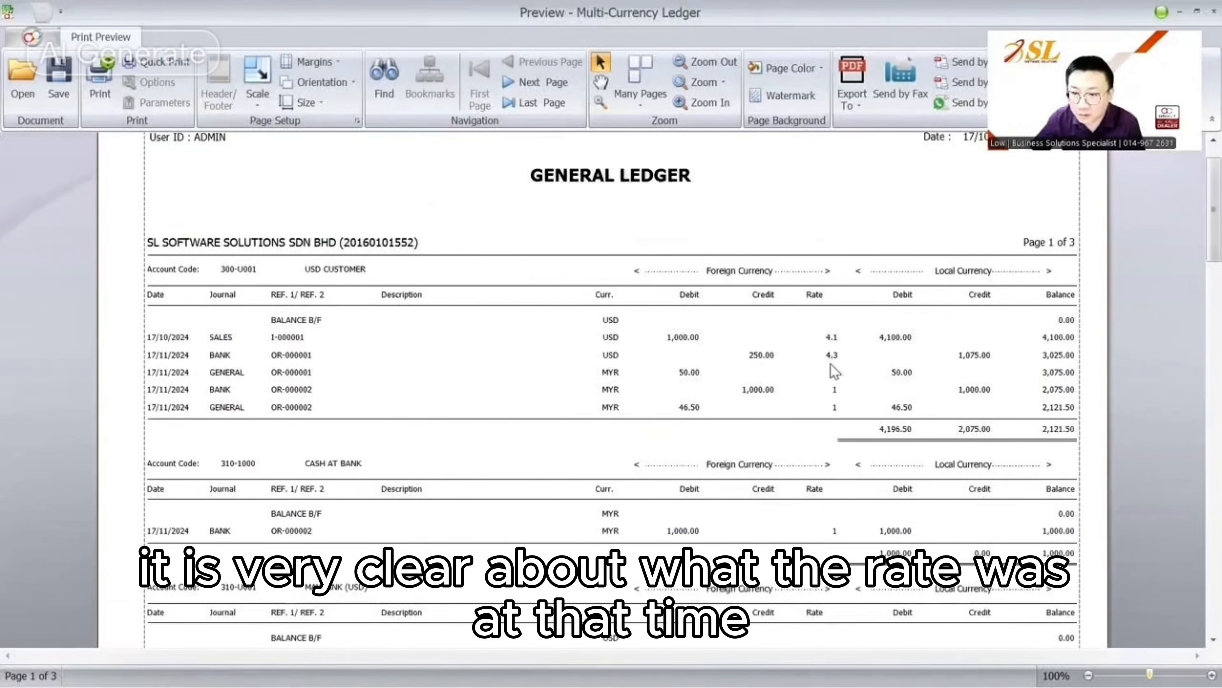
View receipt OR-000001 from the ledger preview, close it, and review the bank and supplier accounts further down
left_click(759, 357)
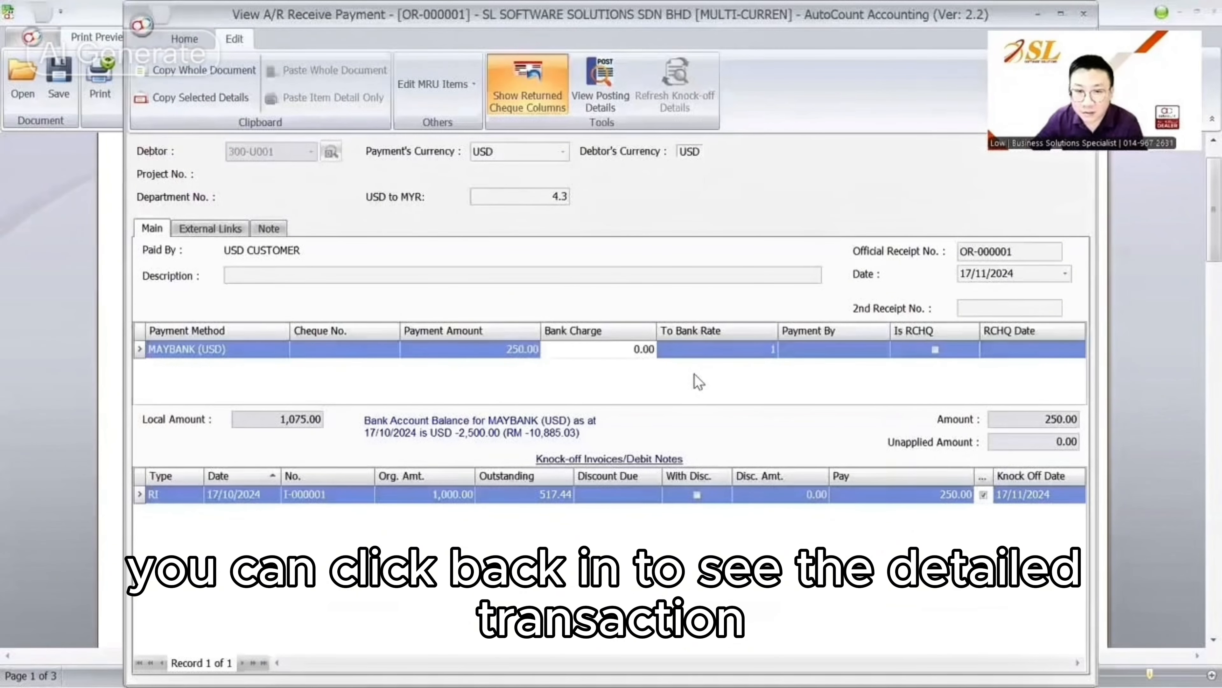
key("Escape")
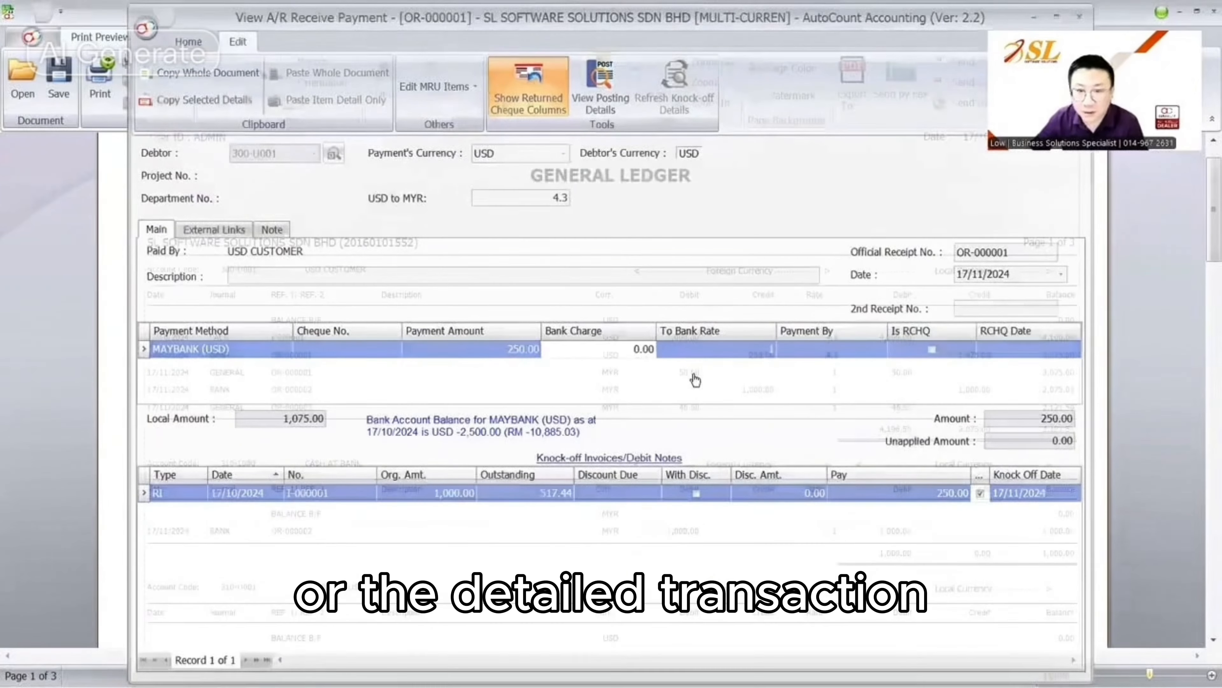
scroll(696, 380, "down", 5)
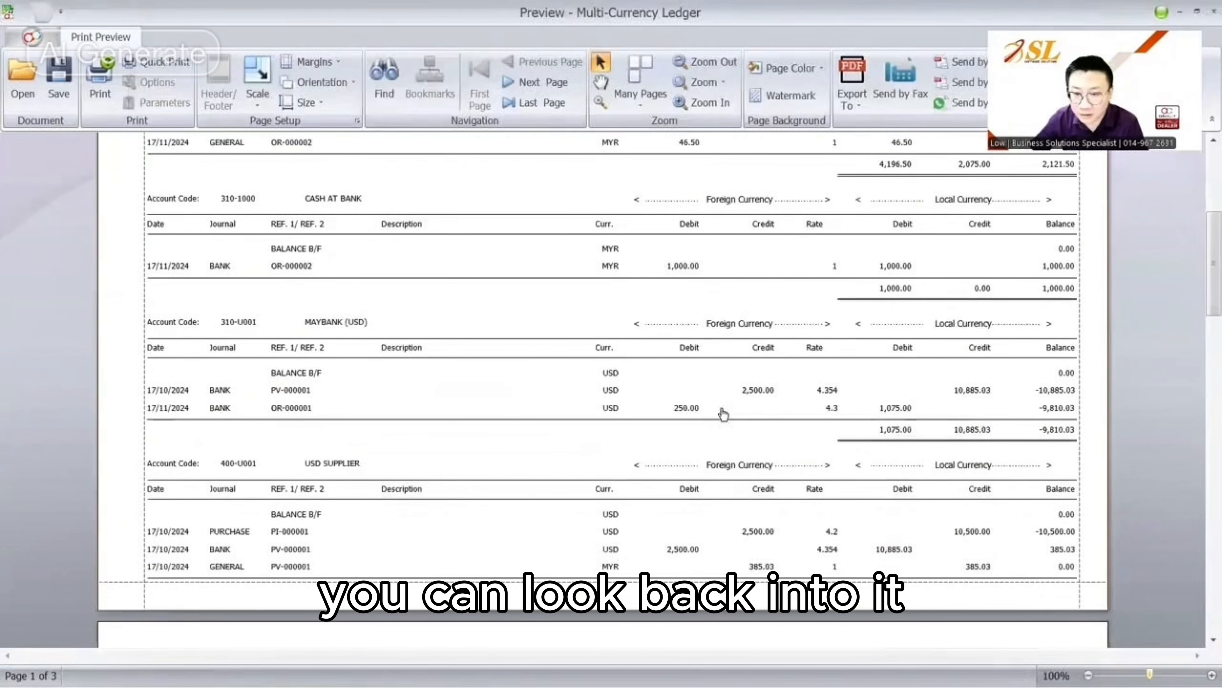
scroll(723, 414, "down", 1)
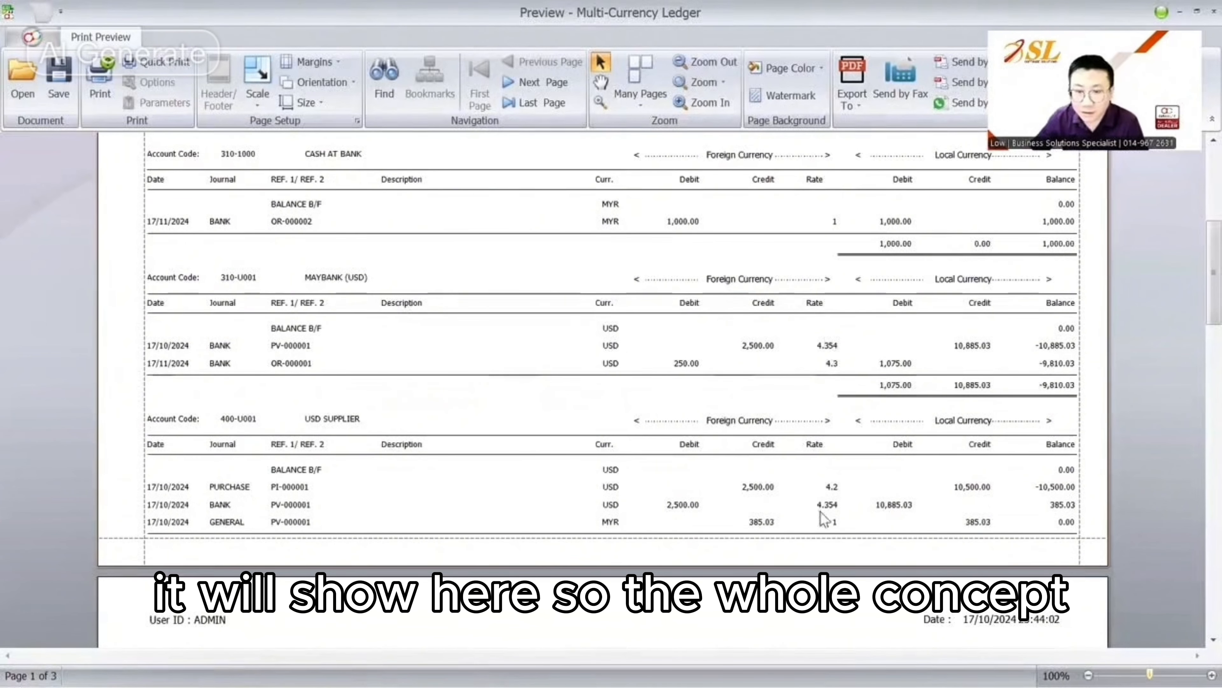
scroll(814, 481, "down", 10)
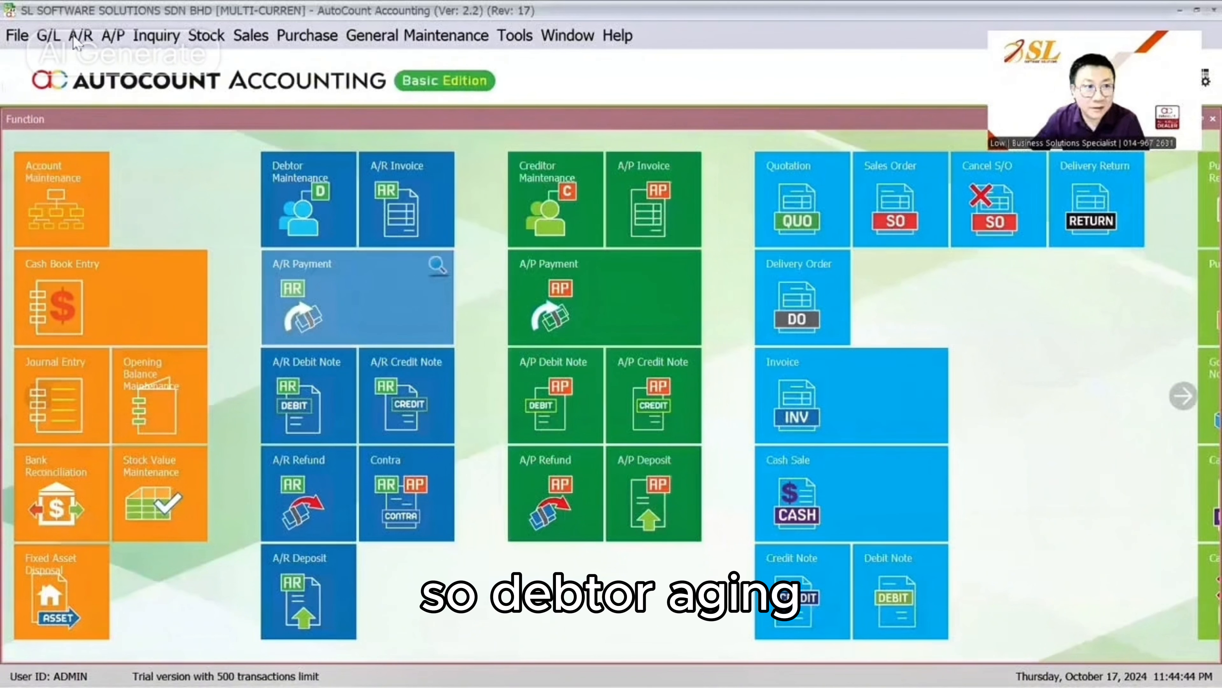
Open the Debtor Aging report
left_click(78, 36)
left_click(193, 313)
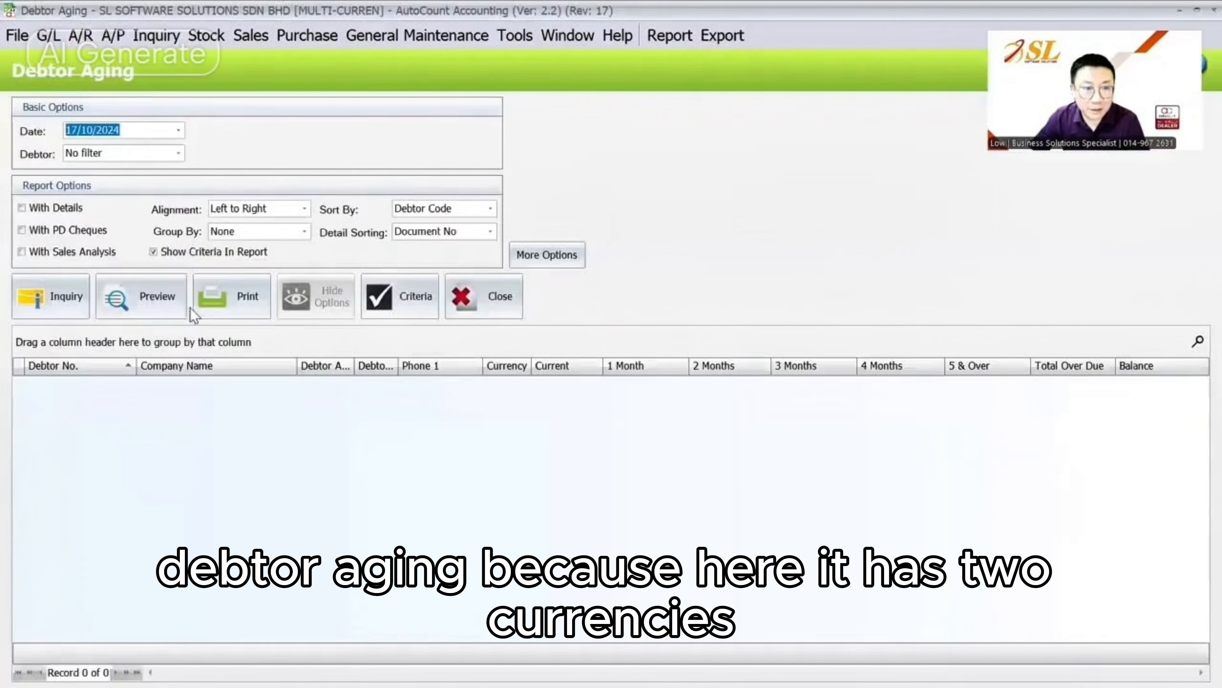
Create a new A/R invoice for CUSTOMER A
left_click(80, 35)
left_click(102, 88)
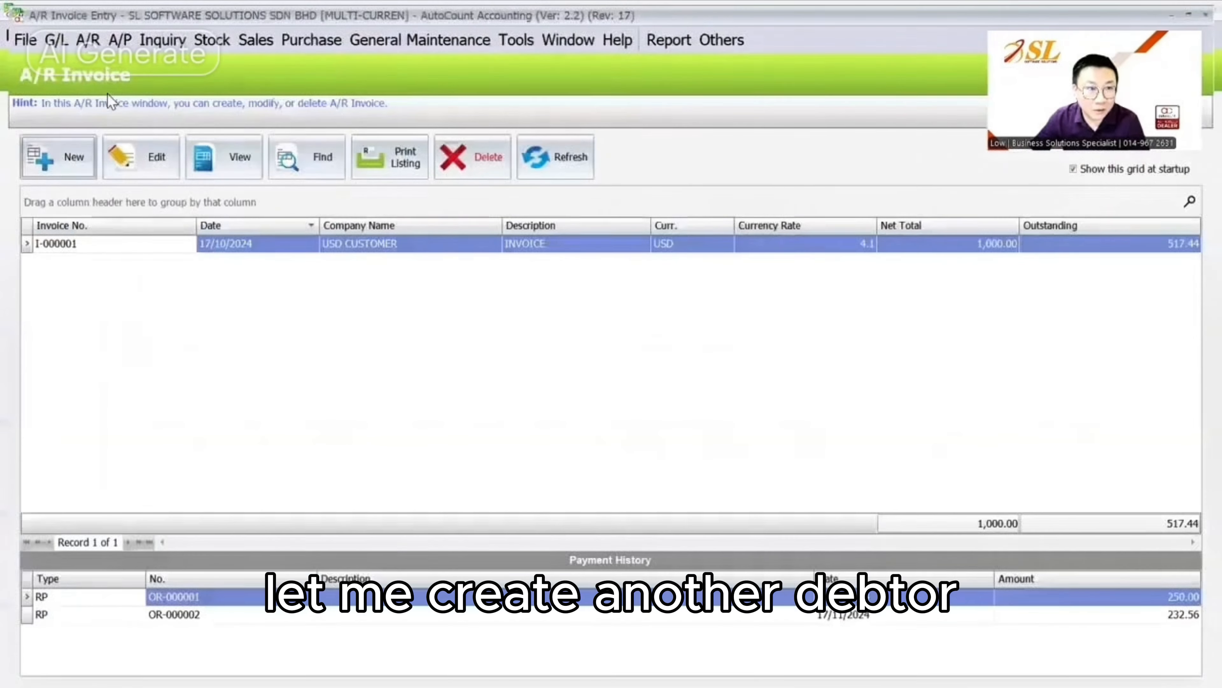
left_click(57, 157)
left_click(292, 157)
left_click(277, 235)
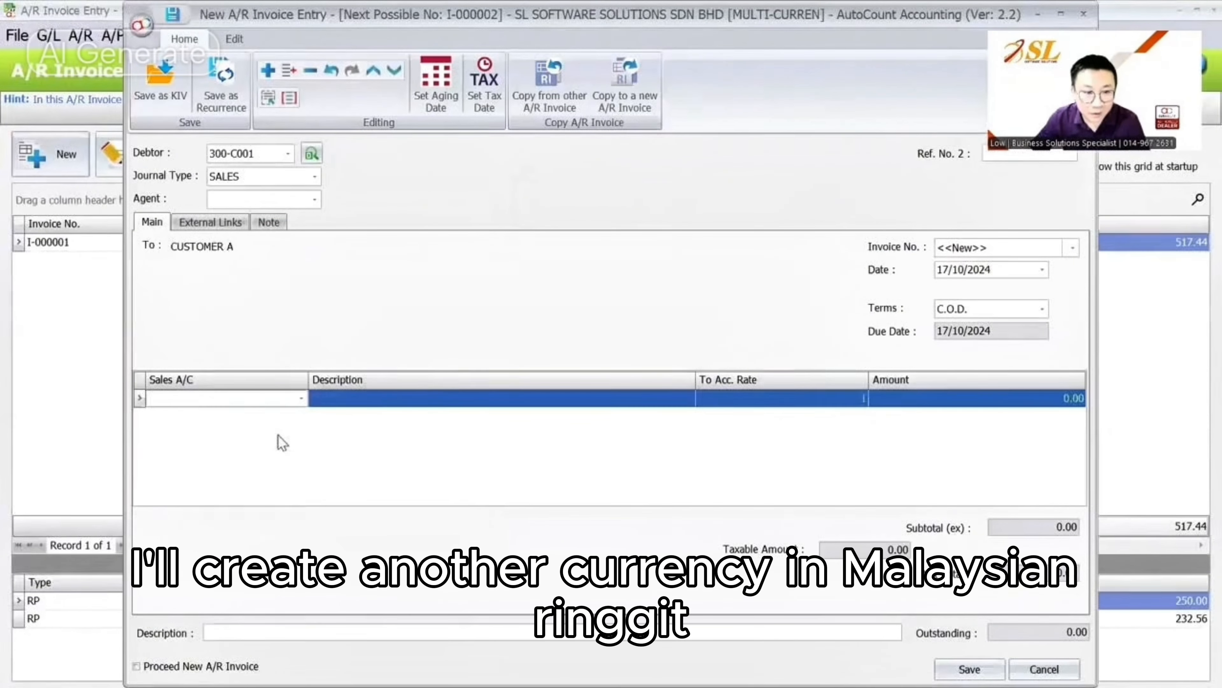
Add a line on the SALES account with an amount of 5200 and save the invoice
left_click(275, 400)
type("SALE")
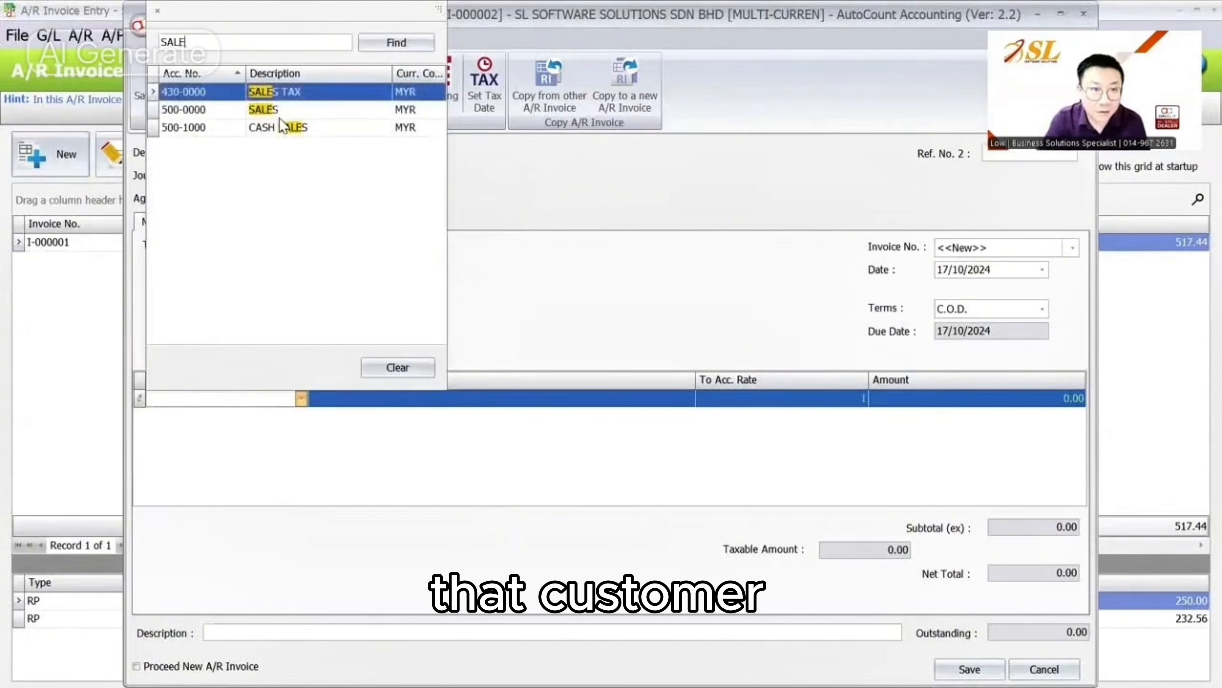
double_click(278, 117)
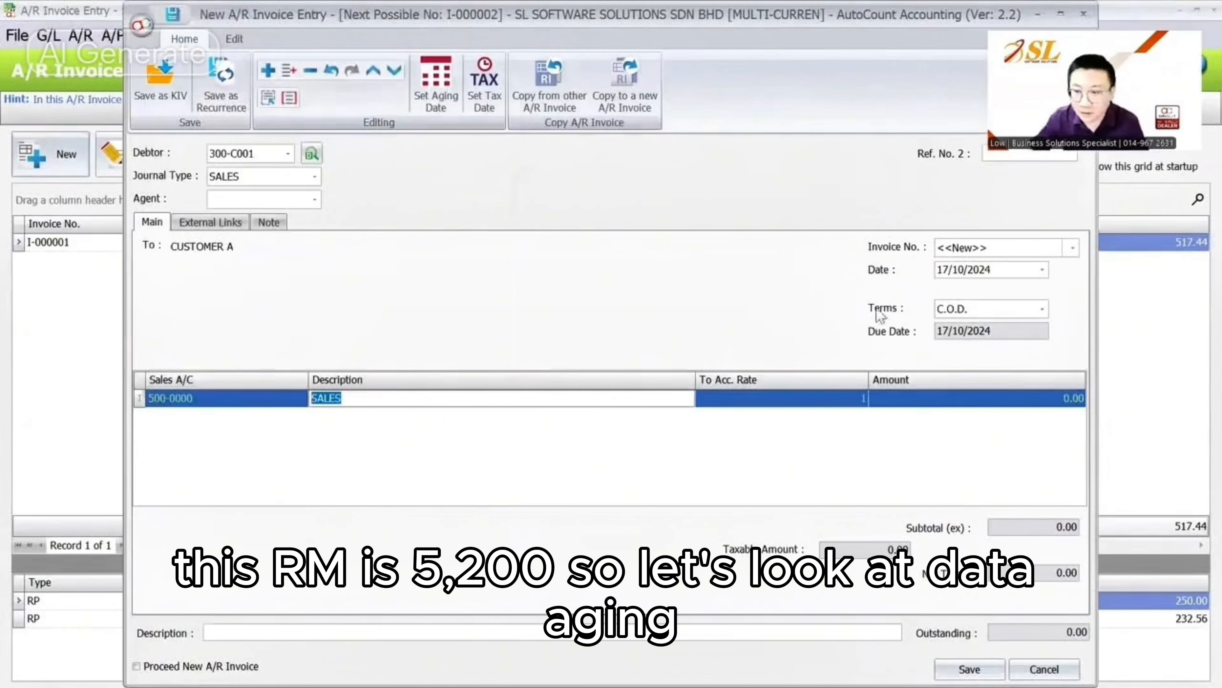
left_click(936, 399)
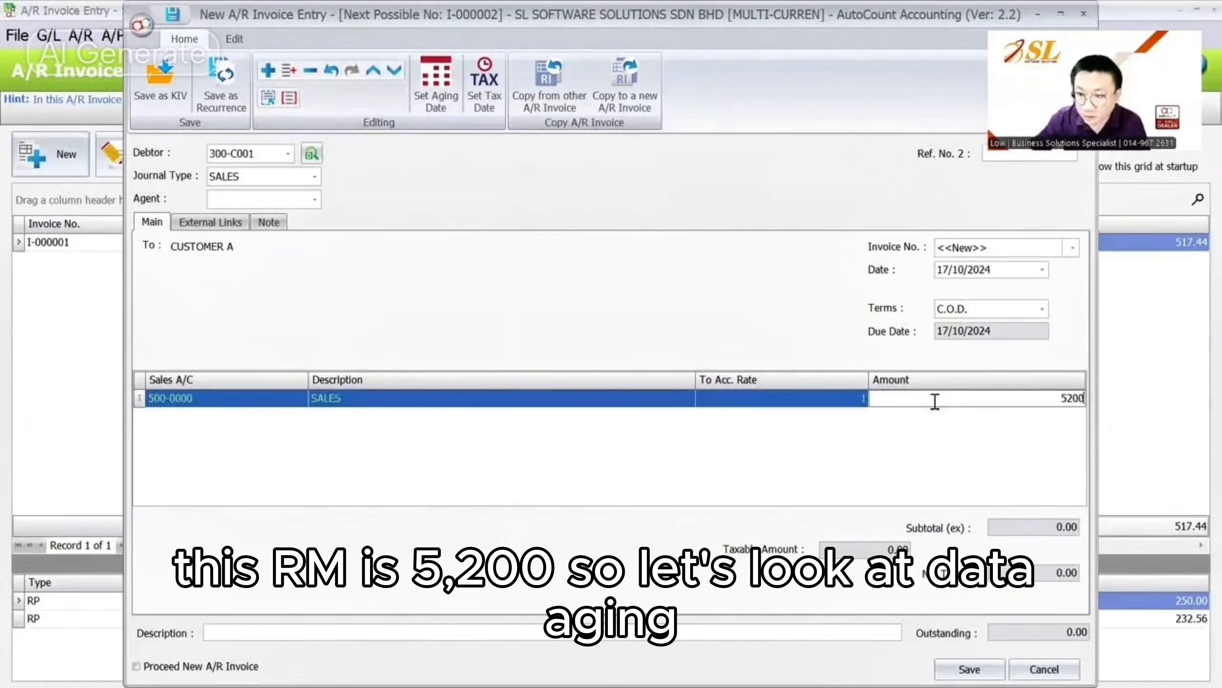
left_click(969, 669)
Run the Debtor Aging inquiry and compare the current amounts of the MYR and USD debtors
left_click(88, 41)
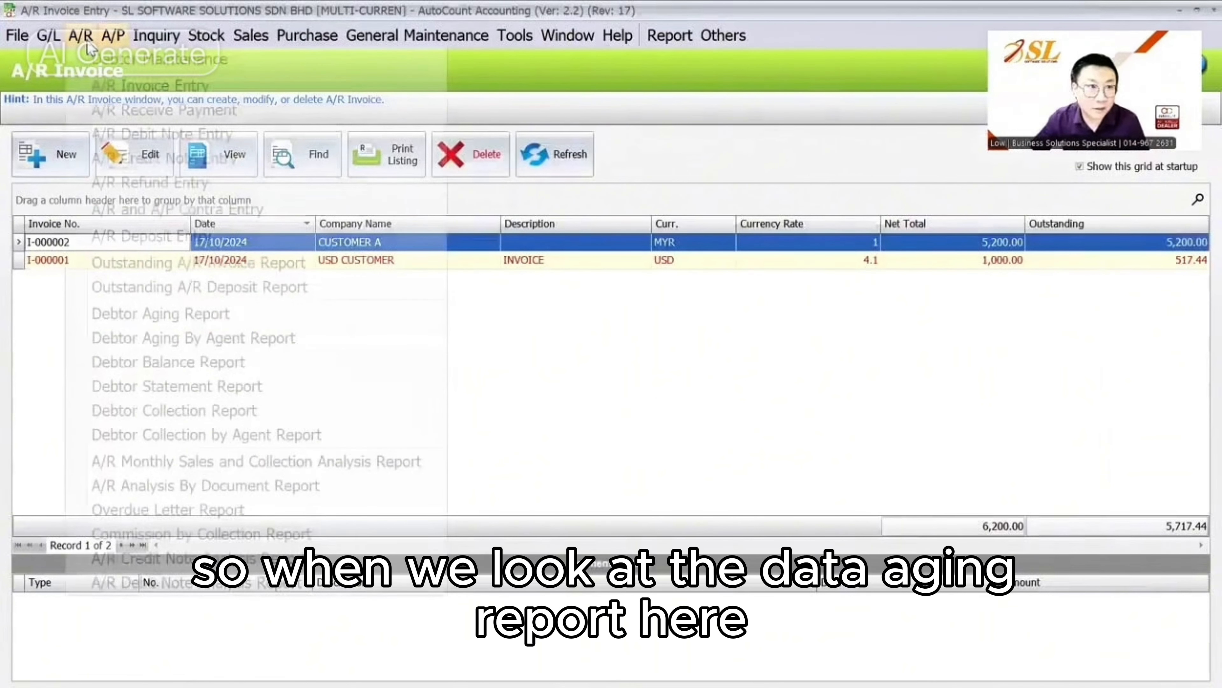
left_click(177, 317)
left_click(55, 289)
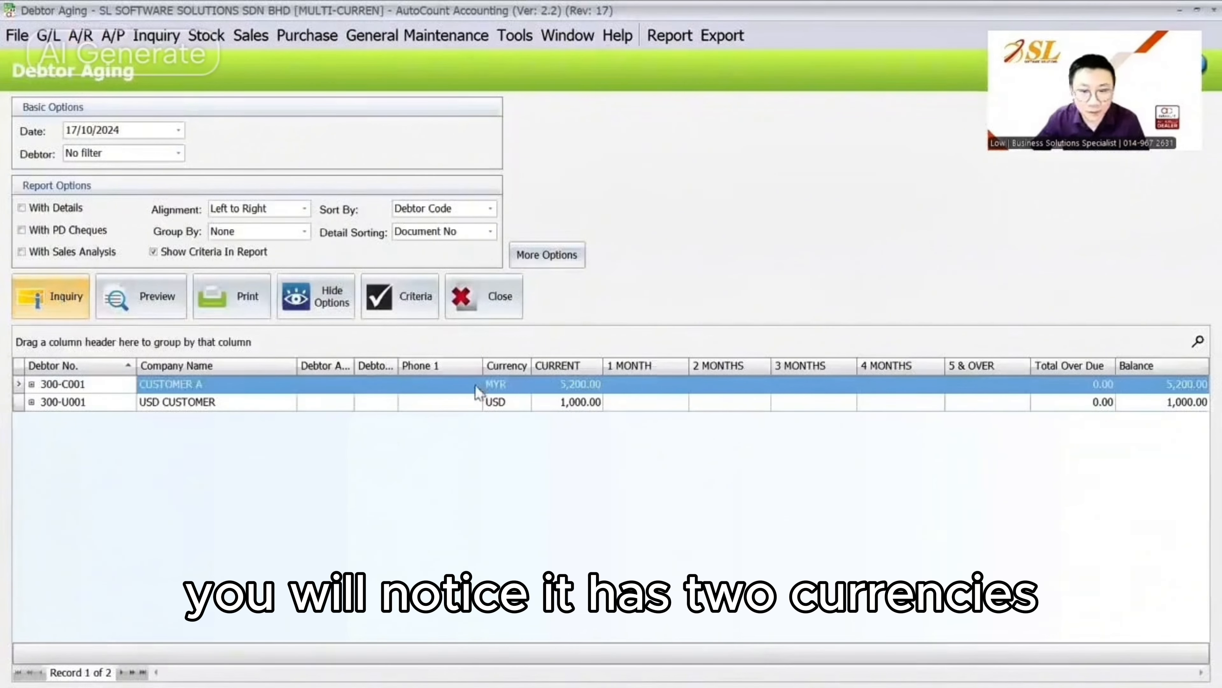
left_click(568, 403)
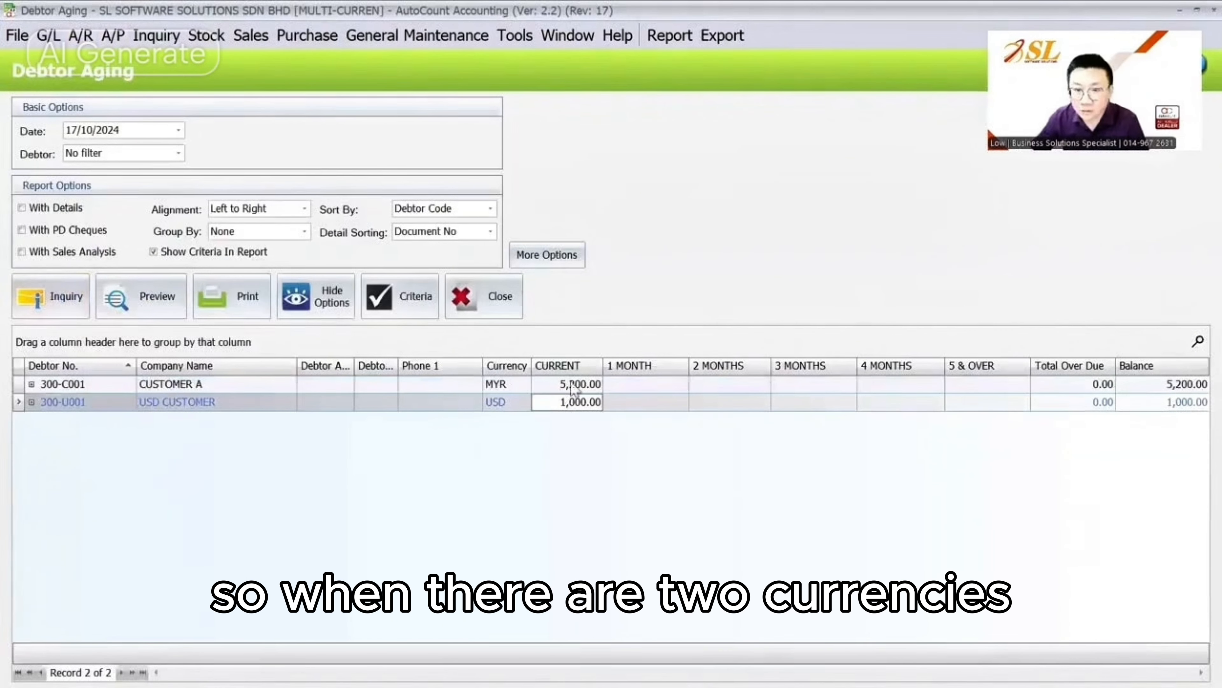
left_click(574, 385)
left_click(574, 402)
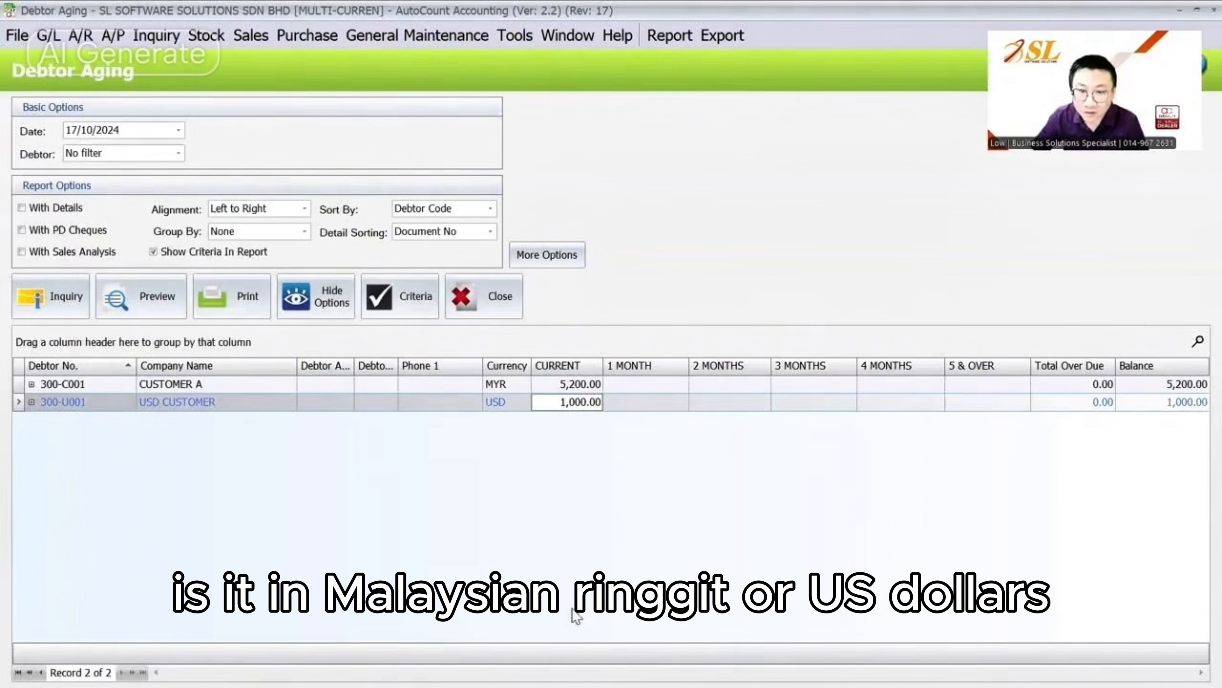
Turn on Show Local Currency and Show in Debtor & Local Currency By Document, and rerun the aging inquiry
left_click(554, 258)
left_click(687, 343)
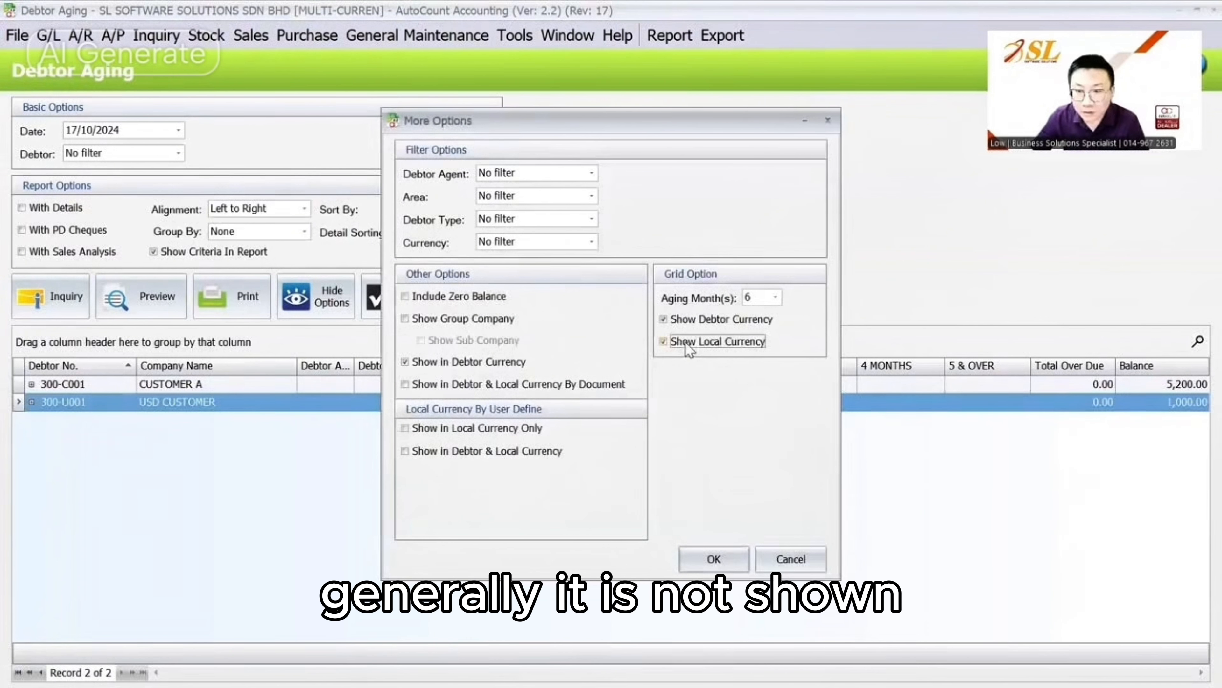
left_click(460, 383)
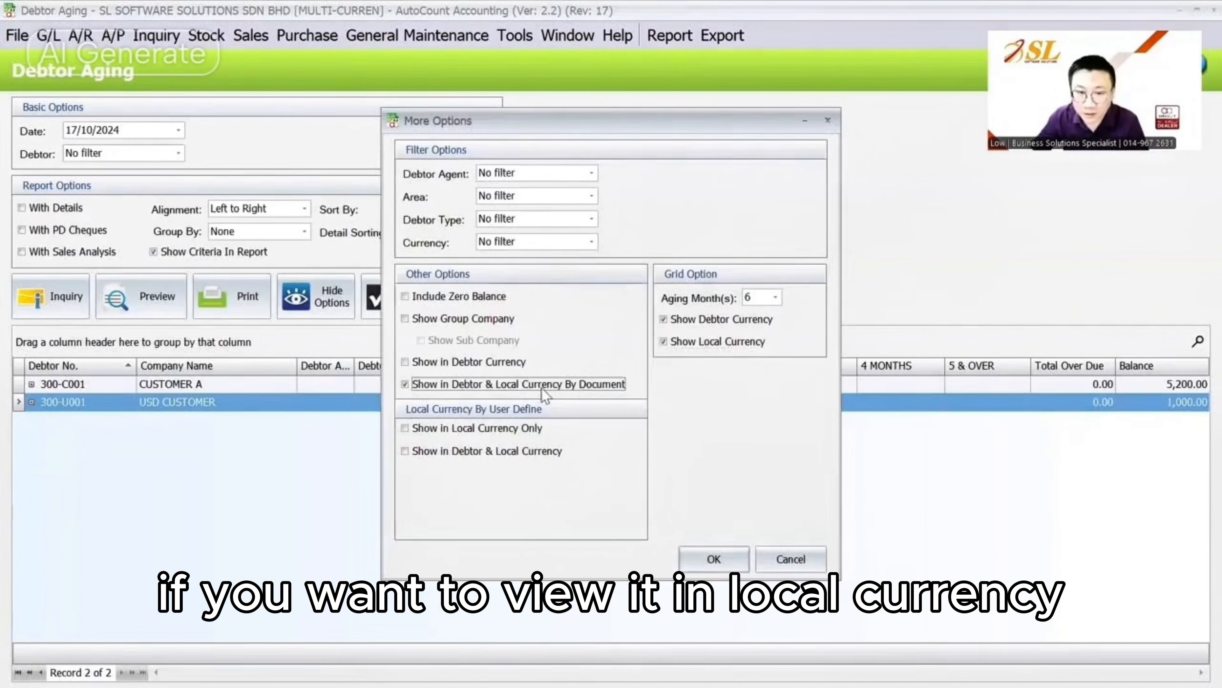
left_click(713, 559)
left_click(57, 297)
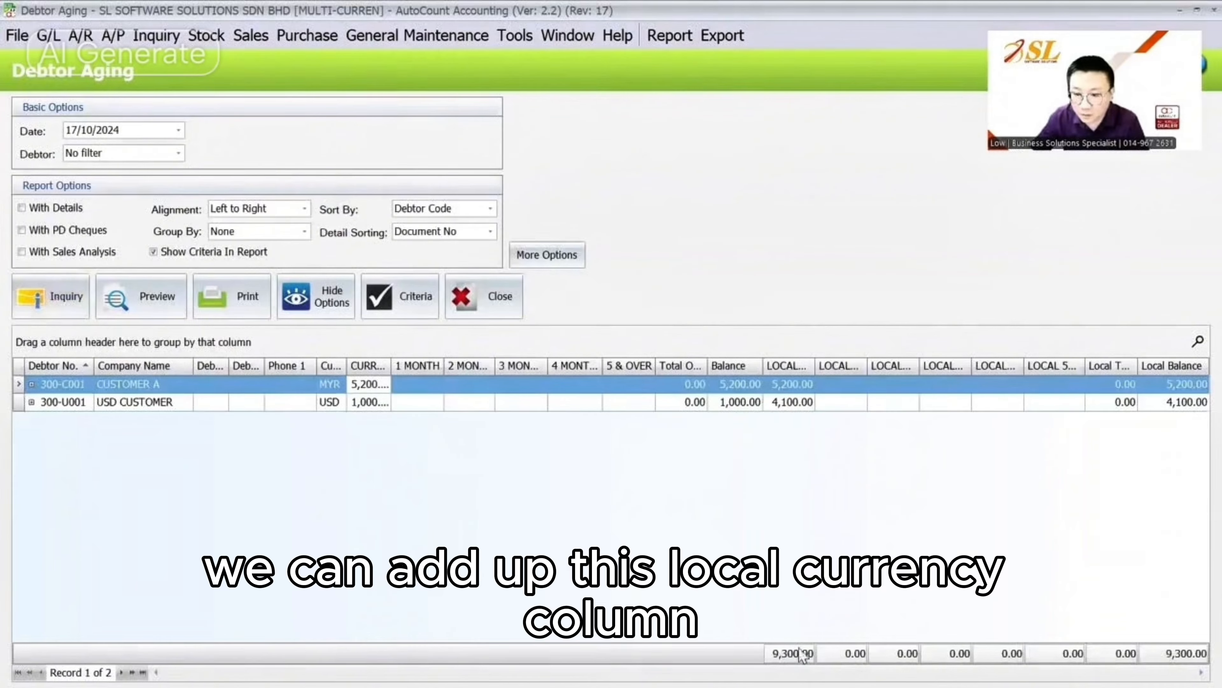
Preview the aging in the Multi Currency Debtor Aging Report - 6 Months format, and in the Debtor Aging Report - 6 Months format
left_click(155, 296)
left_click(481, 291)
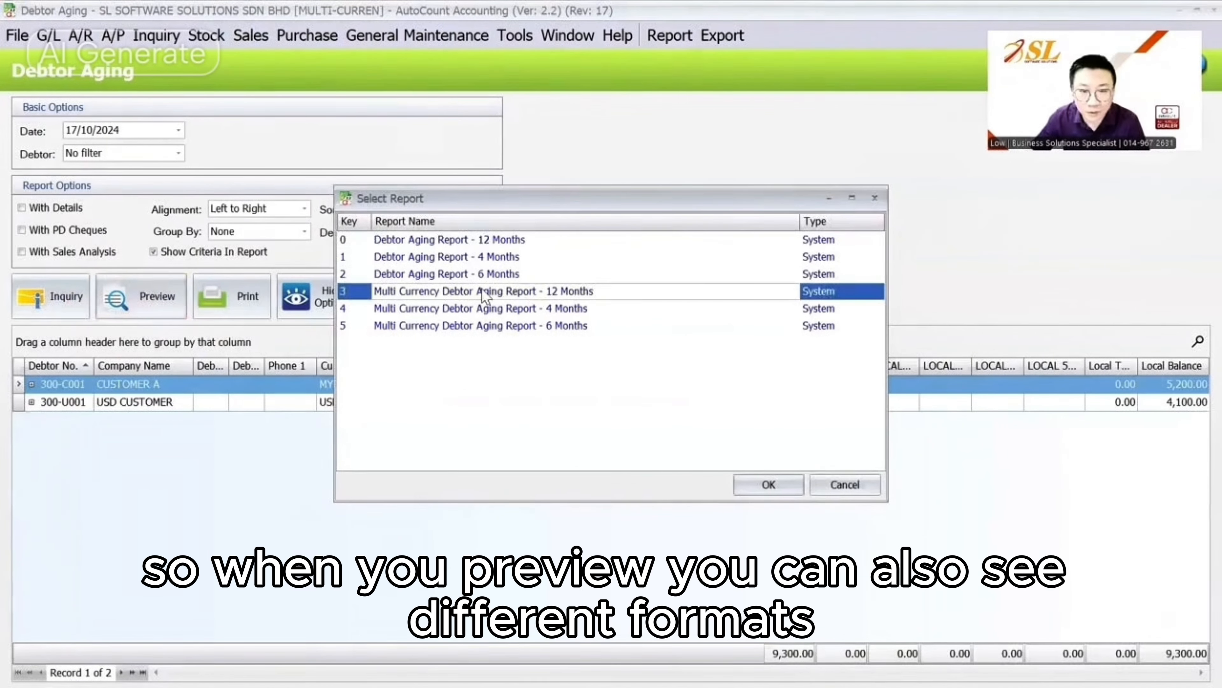
left_click(471, 326)
left_click(769, 485)
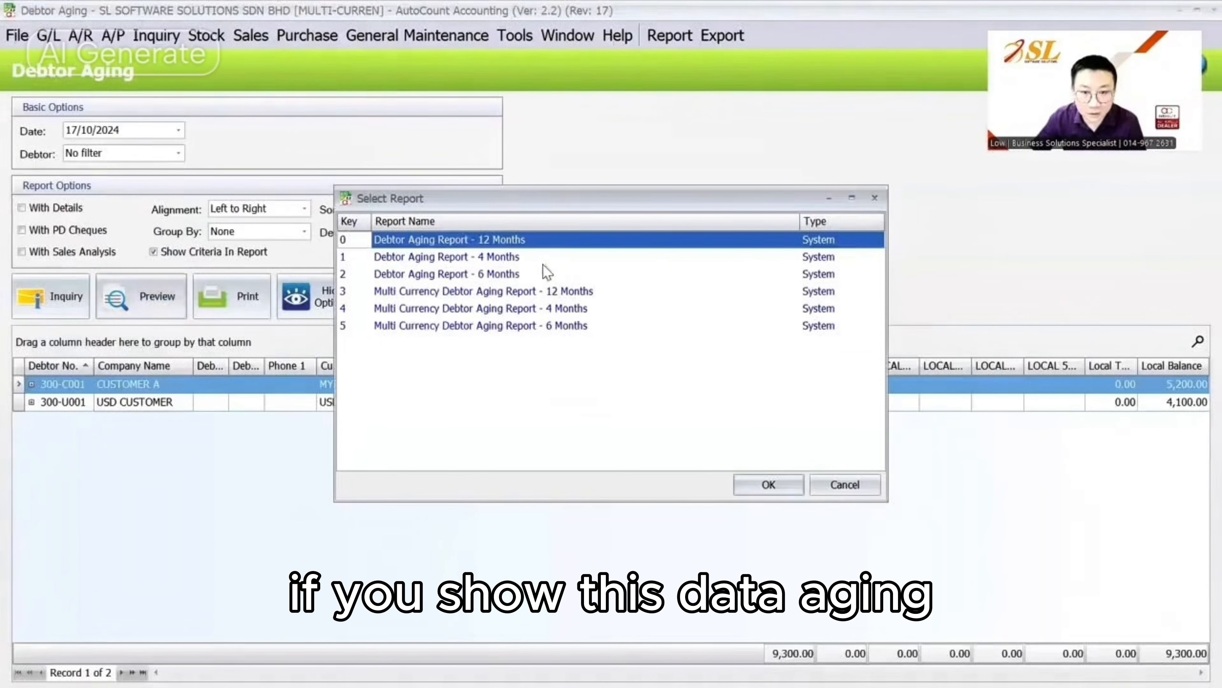
left_click(498, 275)
left_click(748, 479)
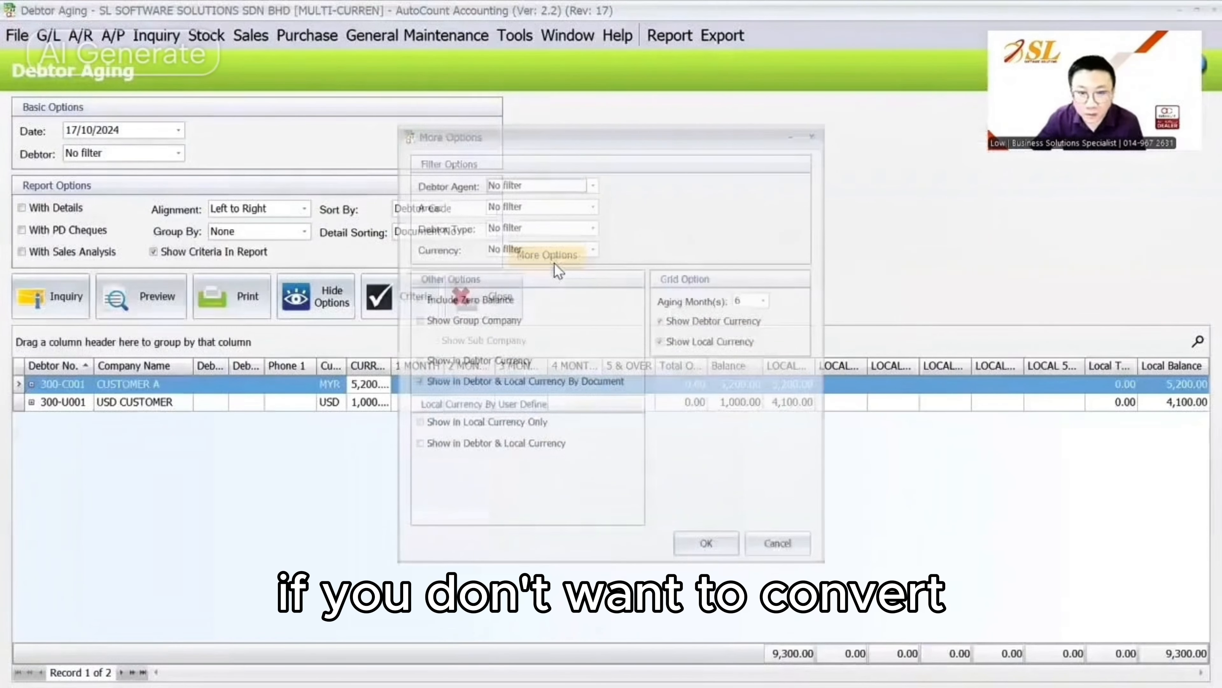
Switch the aging report to Show in Debtor Currency and rerun the inquiry
left_click(471, 362)
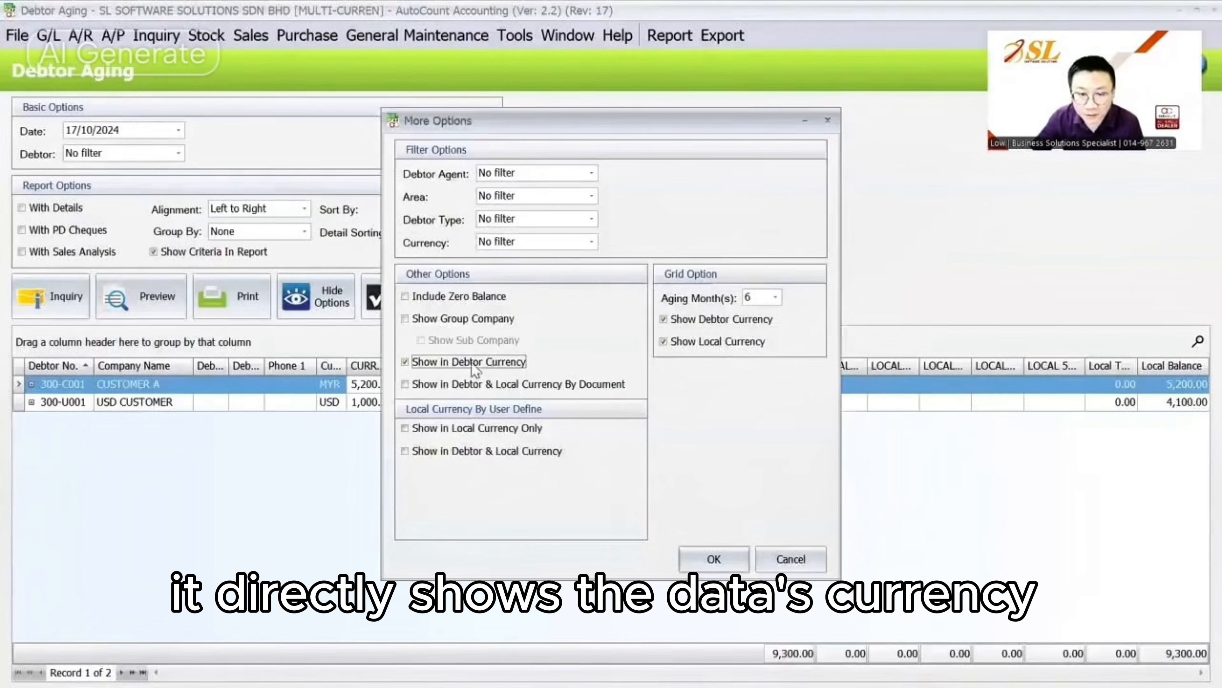
left_click(714, 558)
left_click(51, 296)
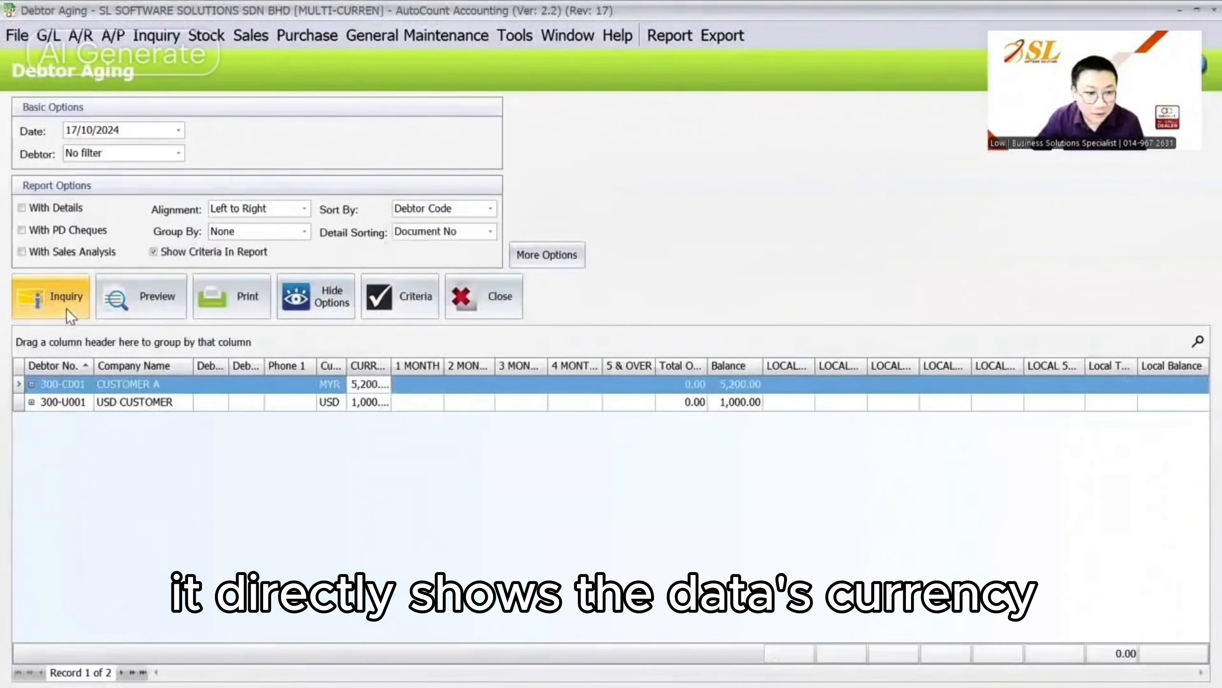
Preview the debtor-currency aging in the Debtor Aging Report - 6 Months format and check its totals area
left_click(142, 304)
left_click(476, 273)
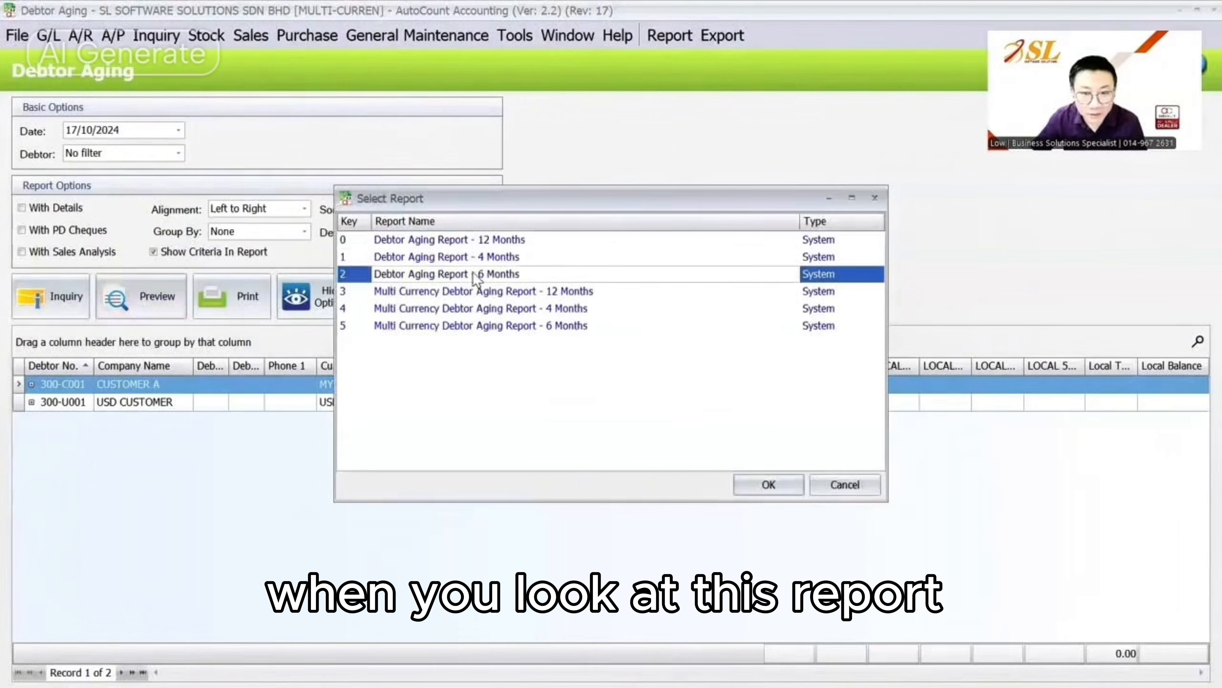
left_click(778, 488)
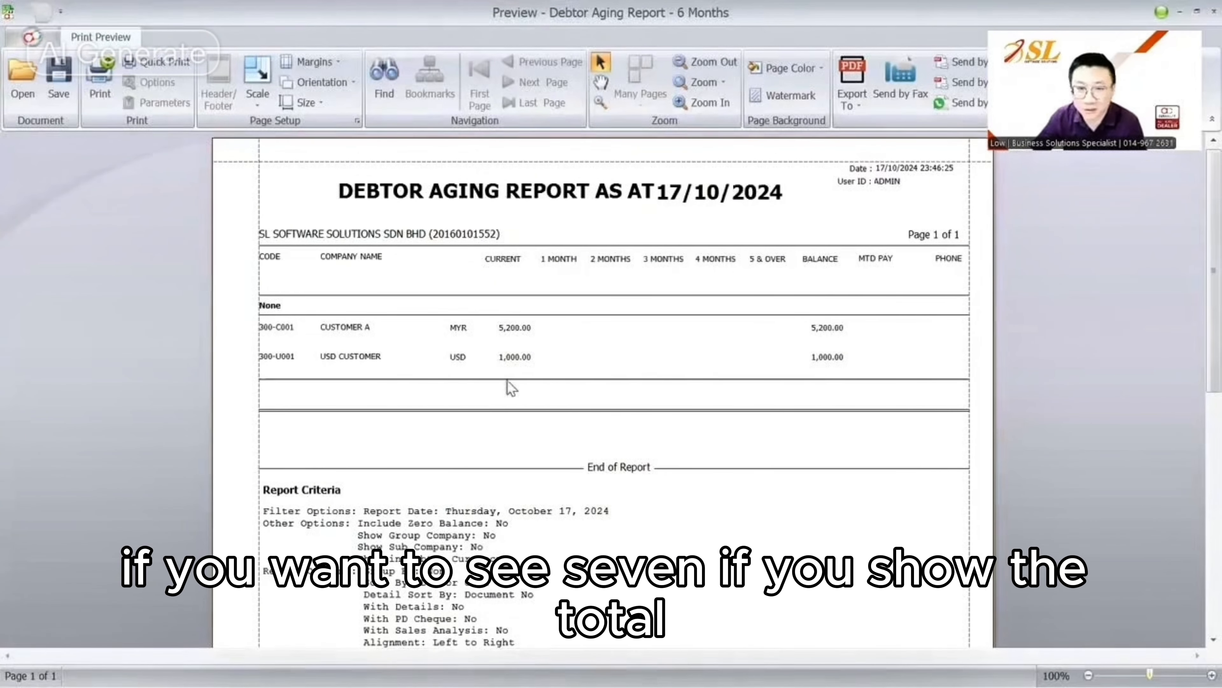
scroll(500, 405, "down", 1)
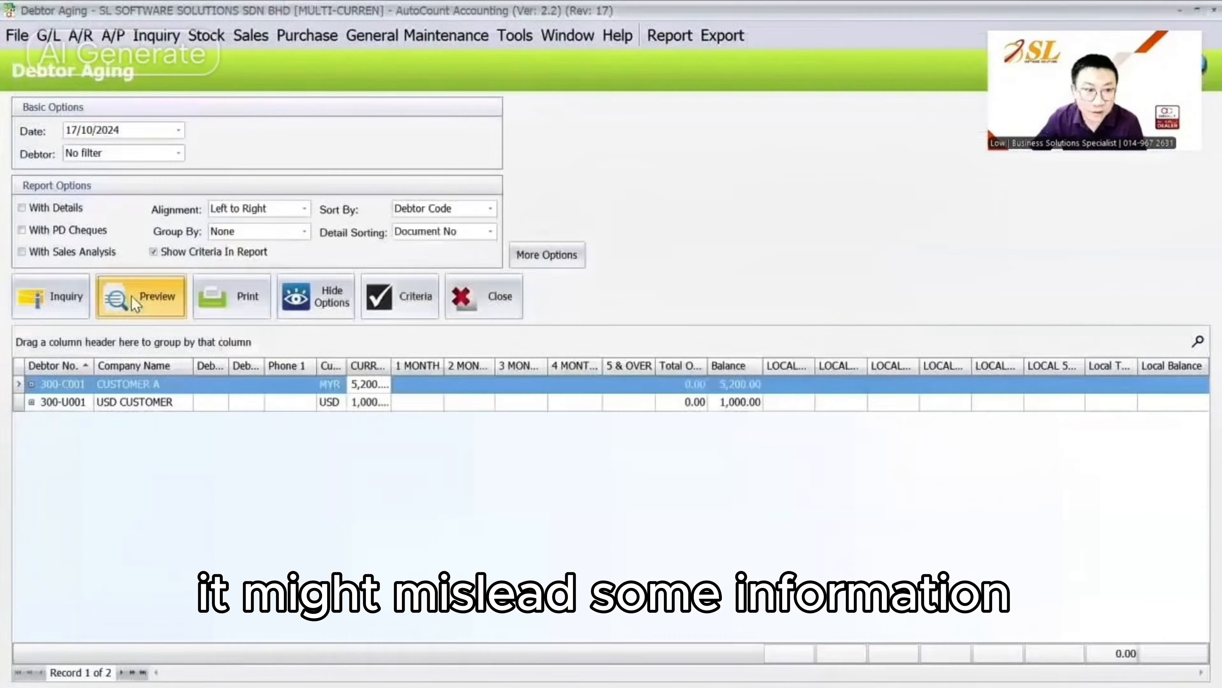
Preview the debtor-currency aging in the Multi Currency Debtor Aging Report - 6 Months format
left_click(144, 296)
left_click(462, 327)
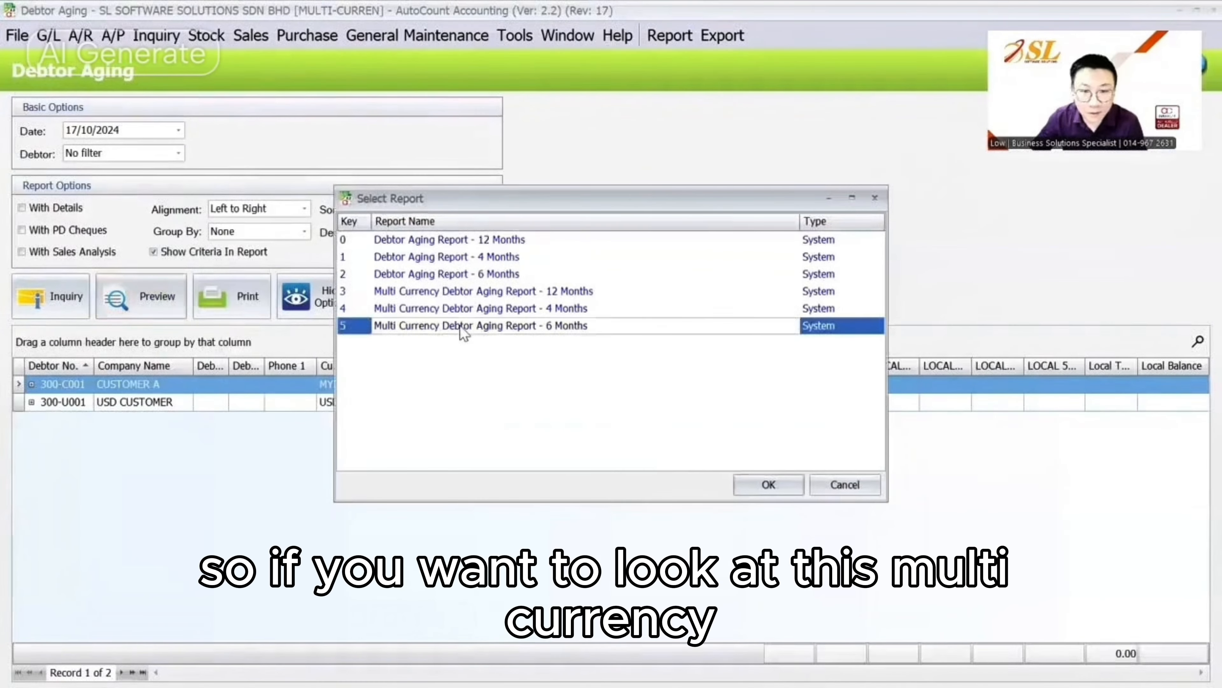
left_click(751, 480)
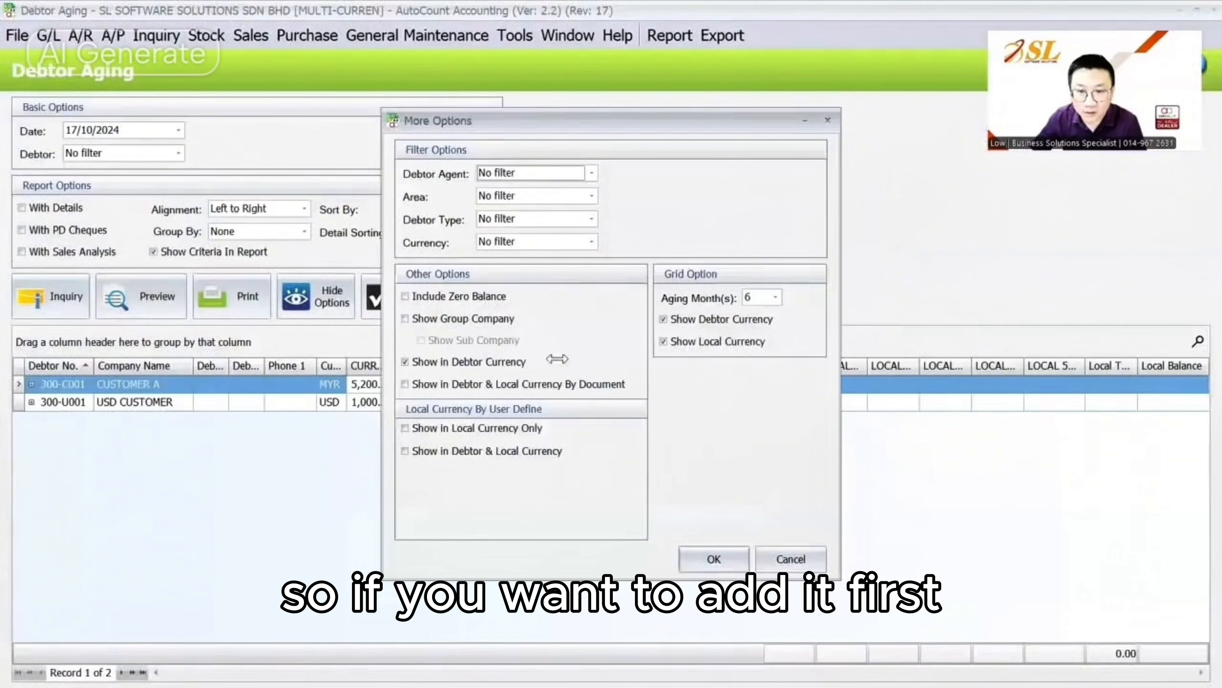
Set the aging report to the user-defined Show in Debtor & Local Currency option with a USD rate of 4.6
left_click(491, 384)
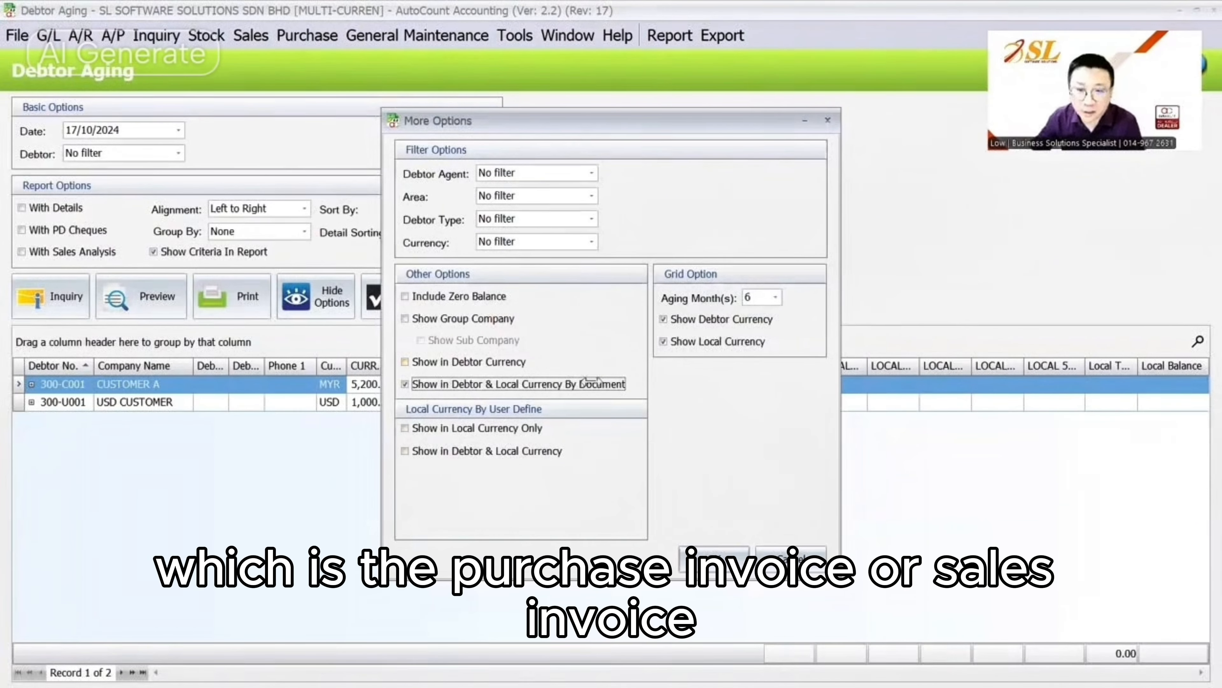
left_click(529, 451)
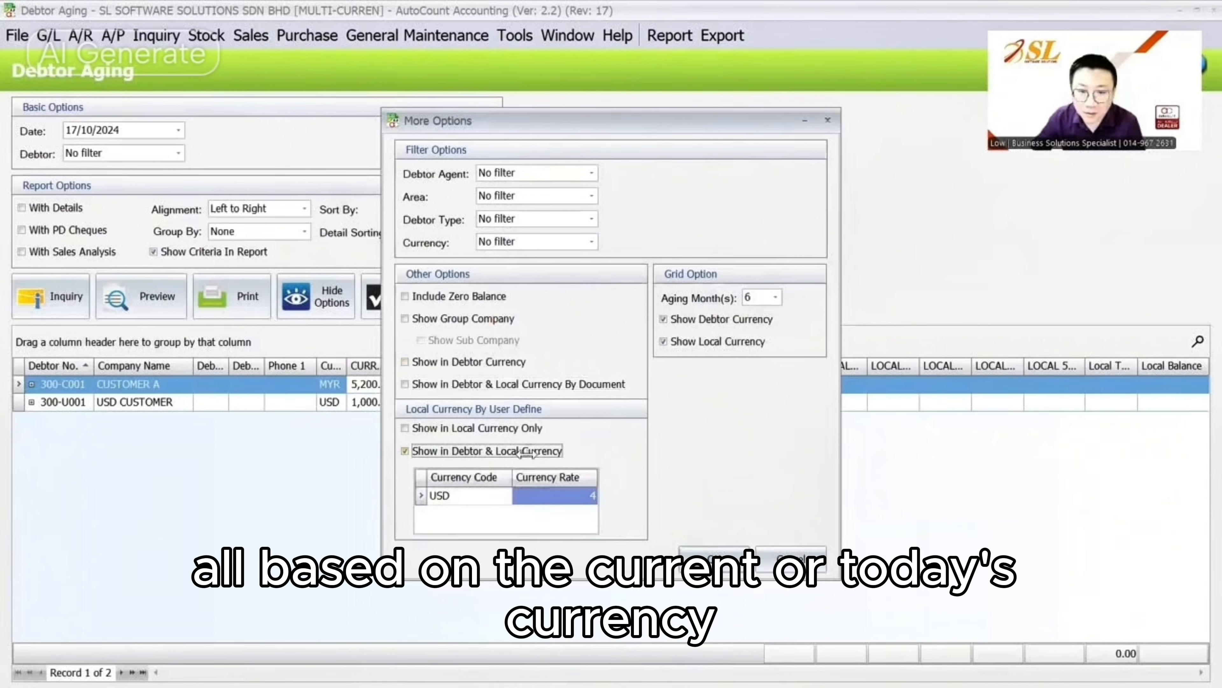
left_click(558, 495)
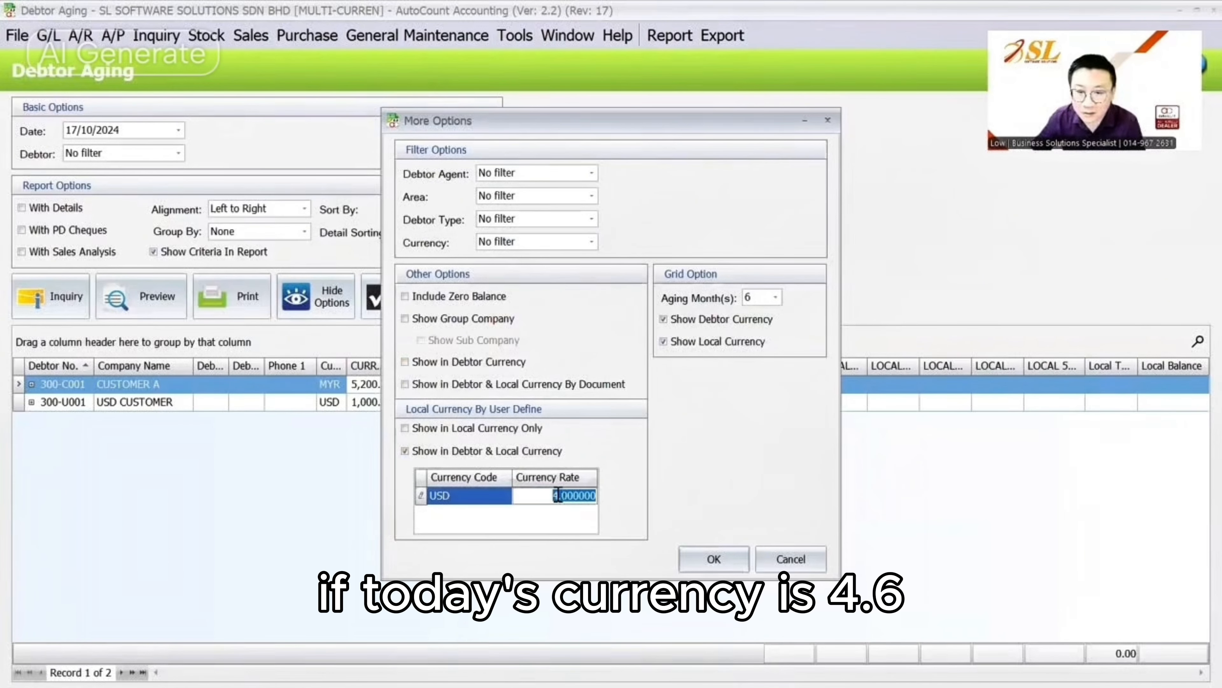
type("4.6")
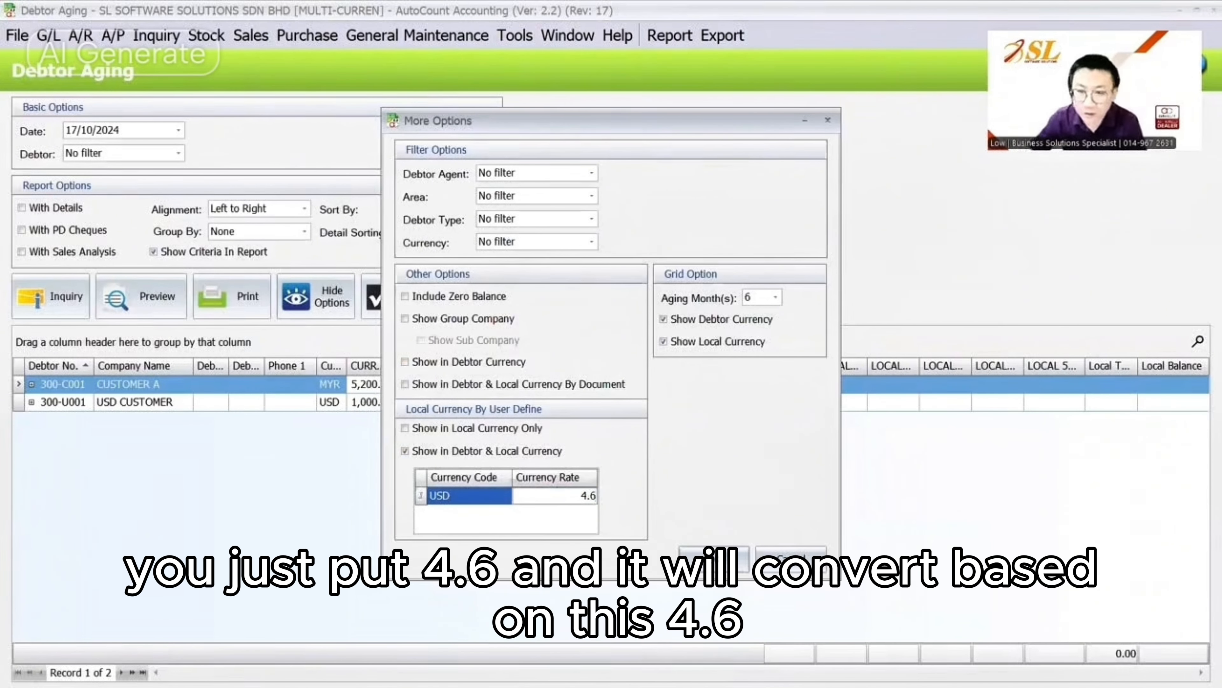
left_click(714, 559)
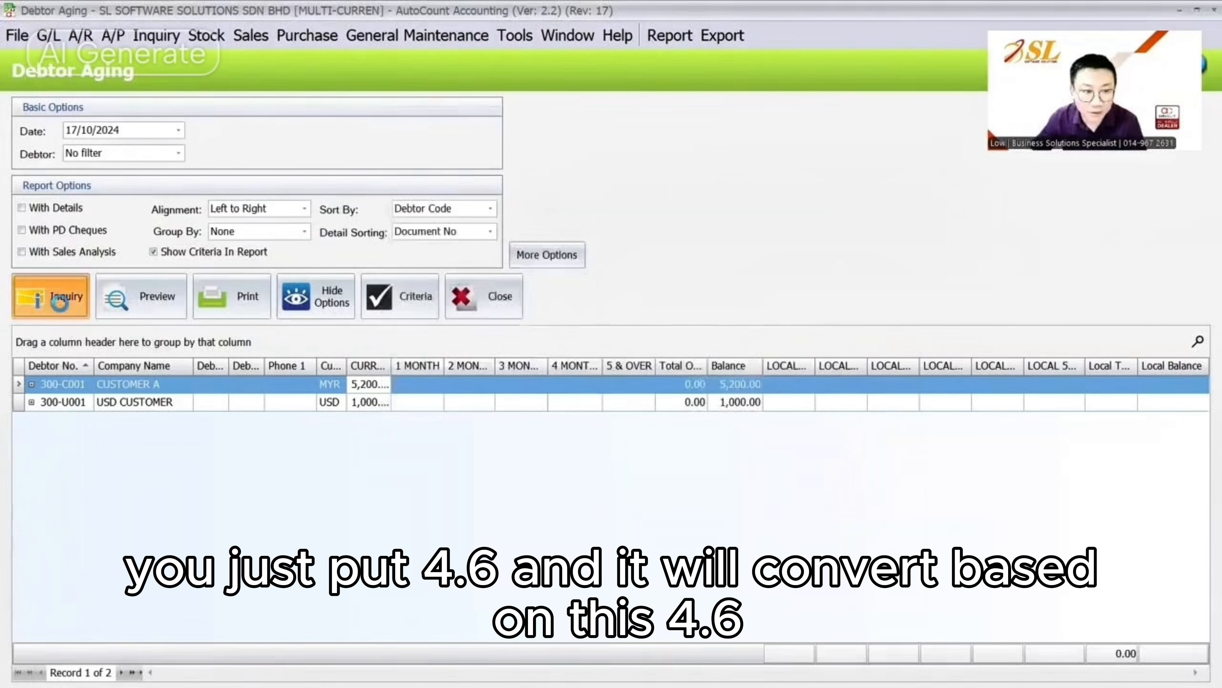
Preview the 4.6-rate aging as Multi Currency Debtor Aging Report - 6 Months, and reselect Show in Debtor & Local Currency By Document
left_click(135, 302)
left_click(469, 327)
left_click(761, 479)
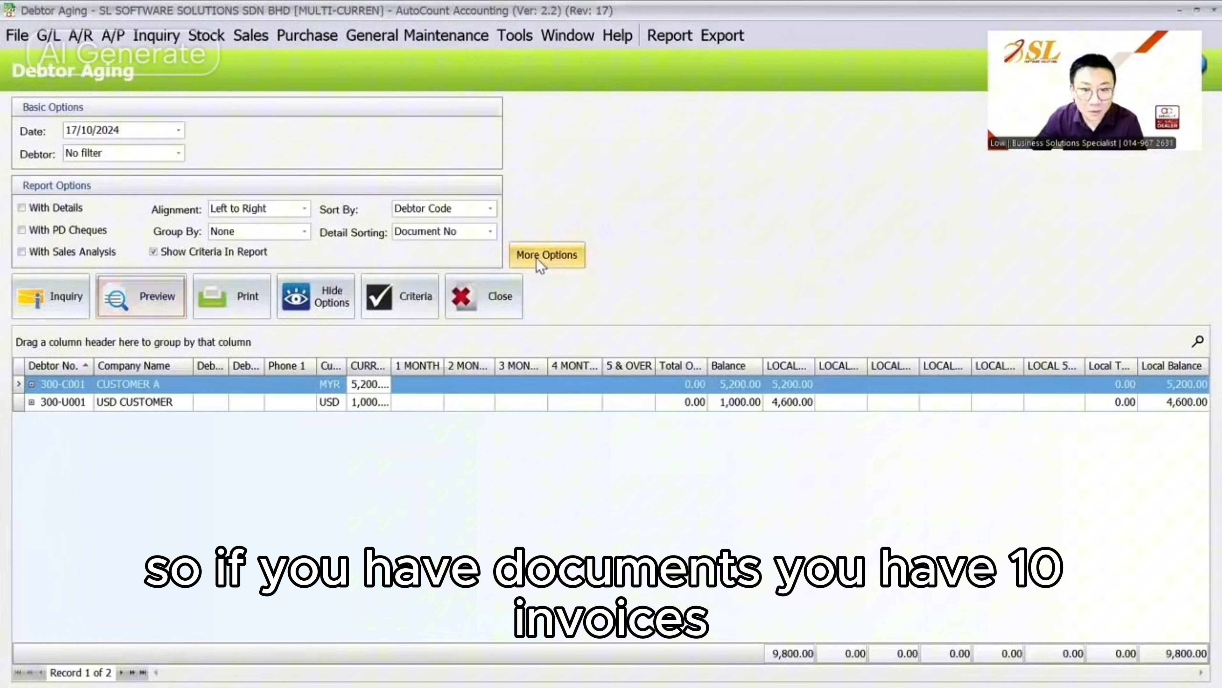
left_click(542, 250)
left_click(527, 385)
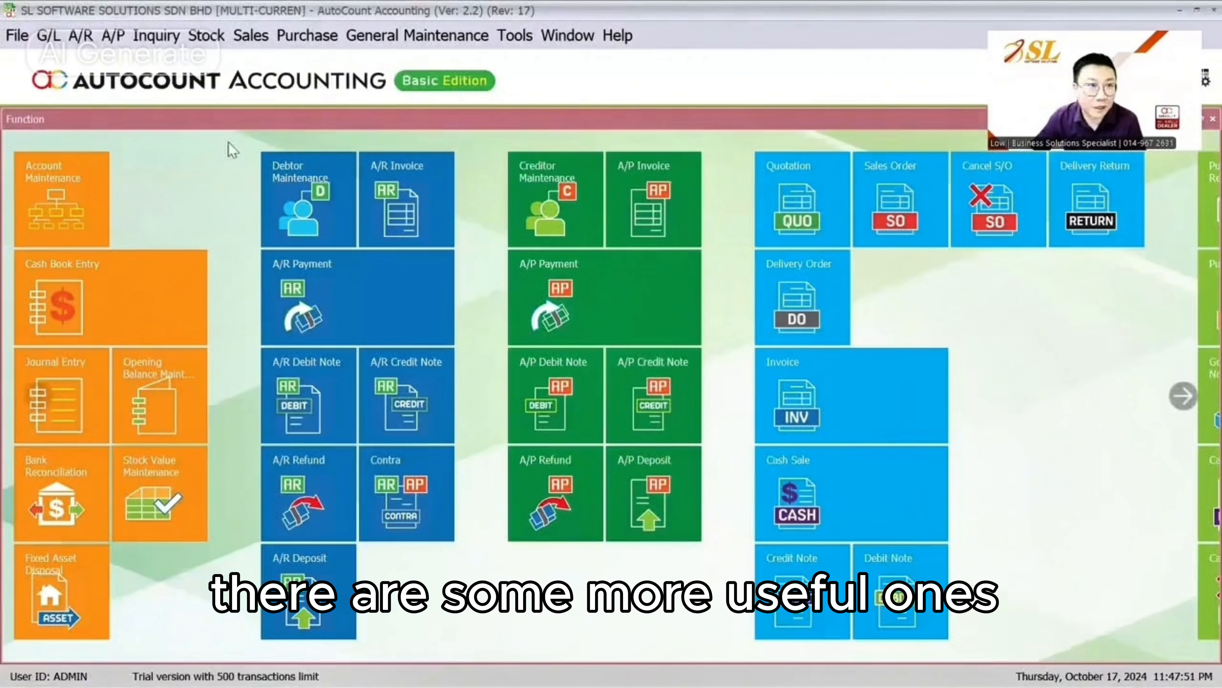
View the A/R Invoice list and the A/R Credit Note list
left_click(87, 37)
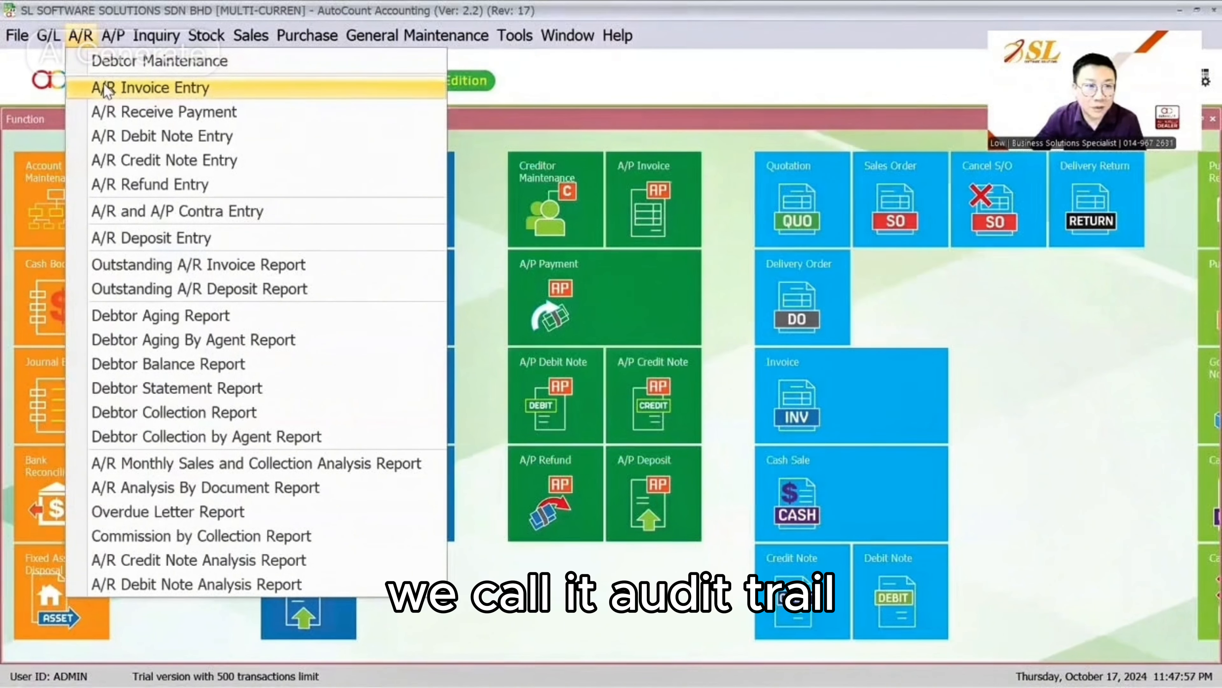
left_click(185, 90)
left_click(80, 35)
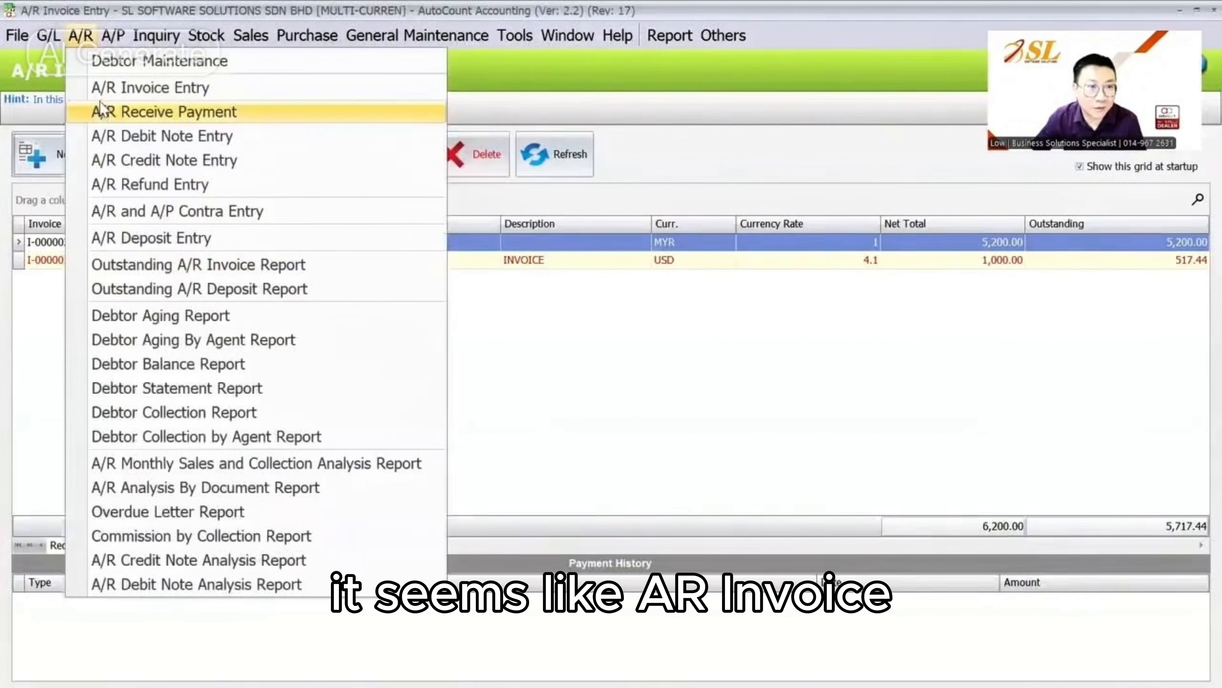
left_click(142, 160)
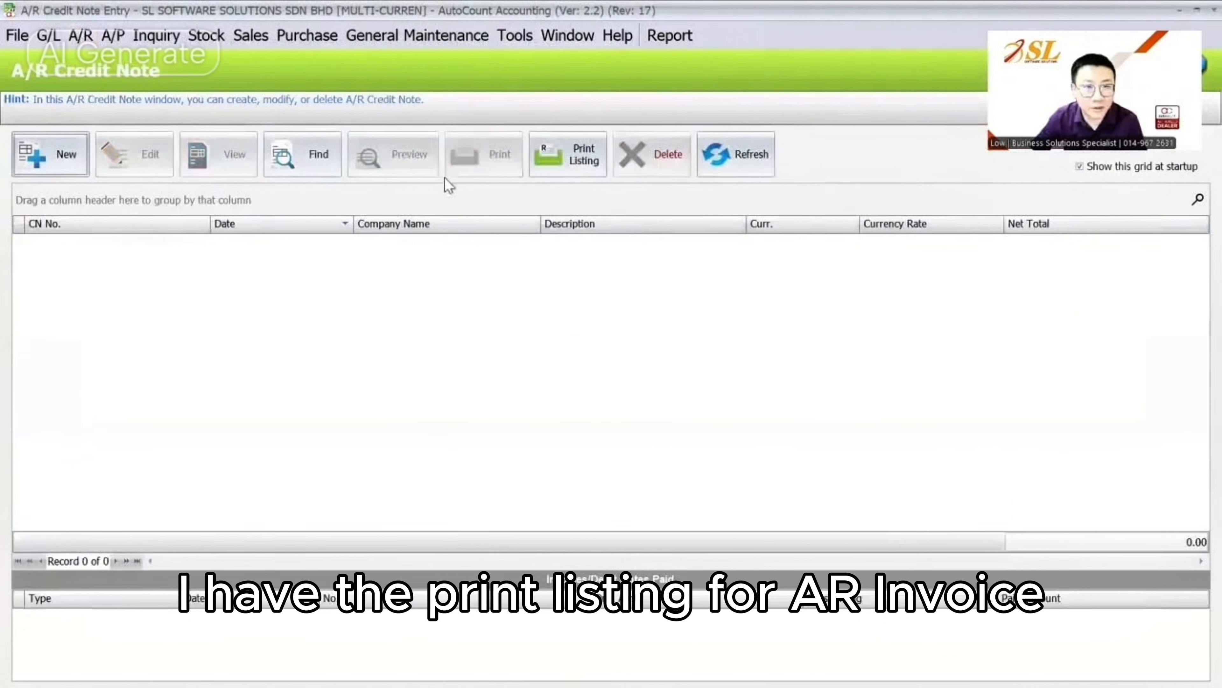
Open the A/R Invoice print listing and run its inquiry for 01/10/2024 to 30/11/2024
left_click(80, 35)
left_click(158, 85)
left_click(379, 150)
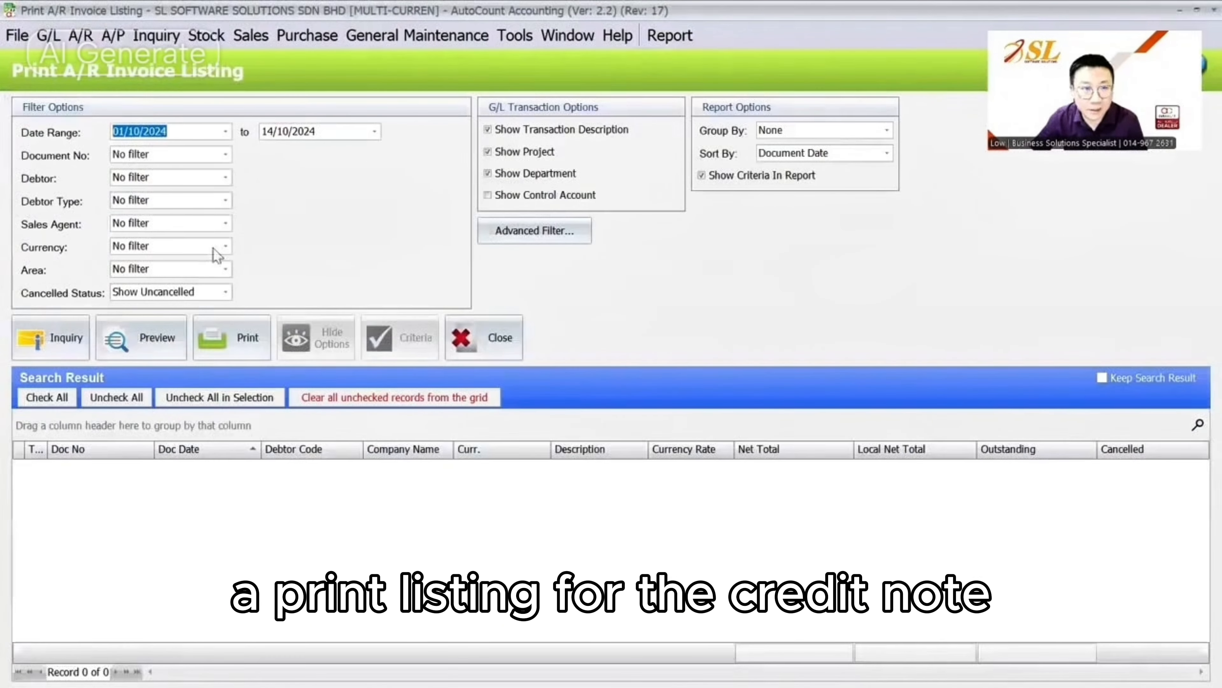
key("Tab")
type("3011")
left_click(67, 322)
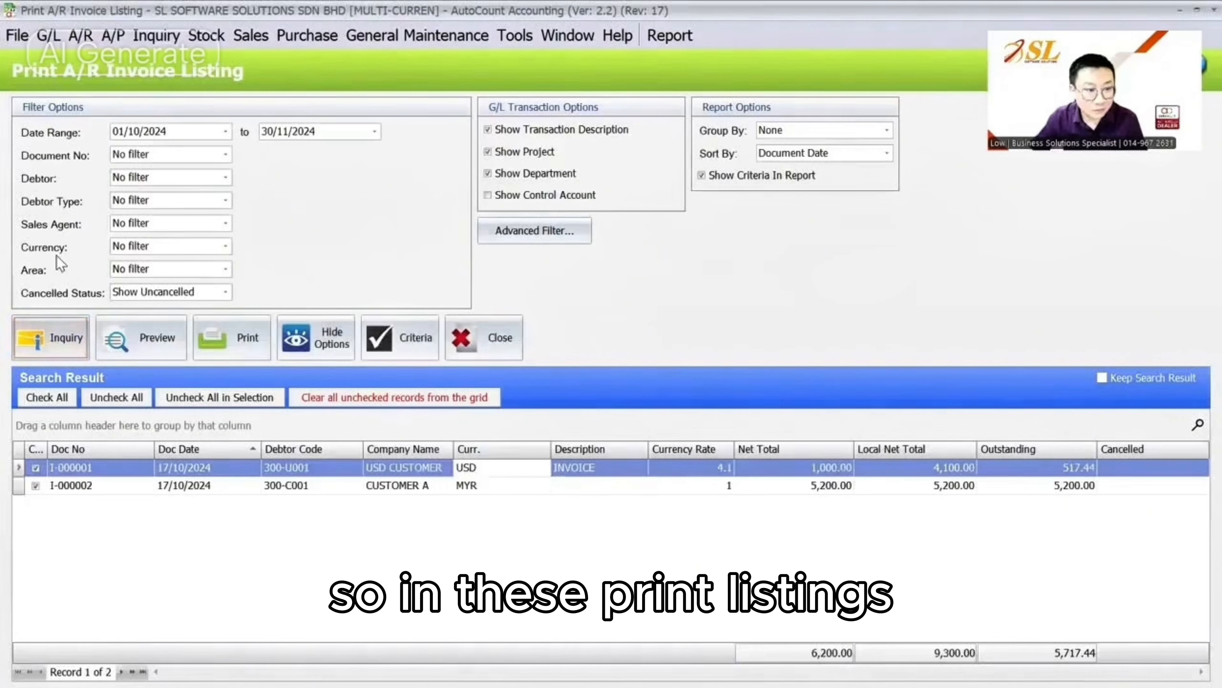
Preview the A/R invoices as AR Invoice Multi-Currency Audit Trail Listing, and close the preview
left_click(140, 338)
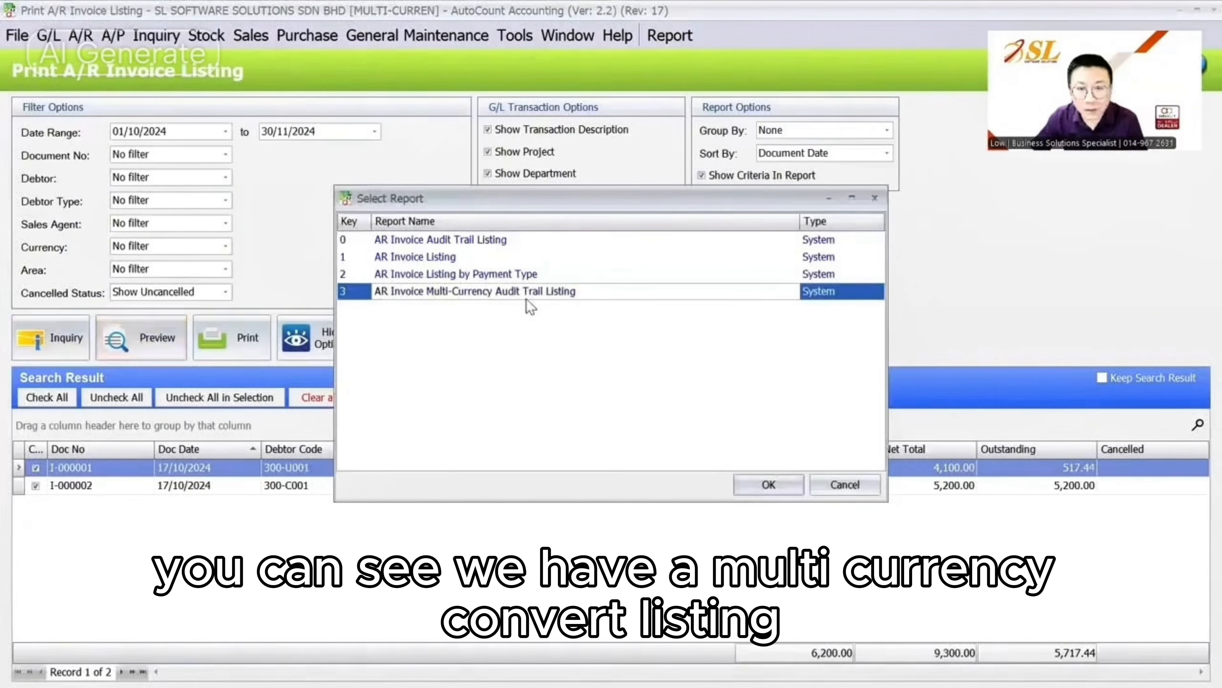
left_click(561, 292)
left_click(769, 483)
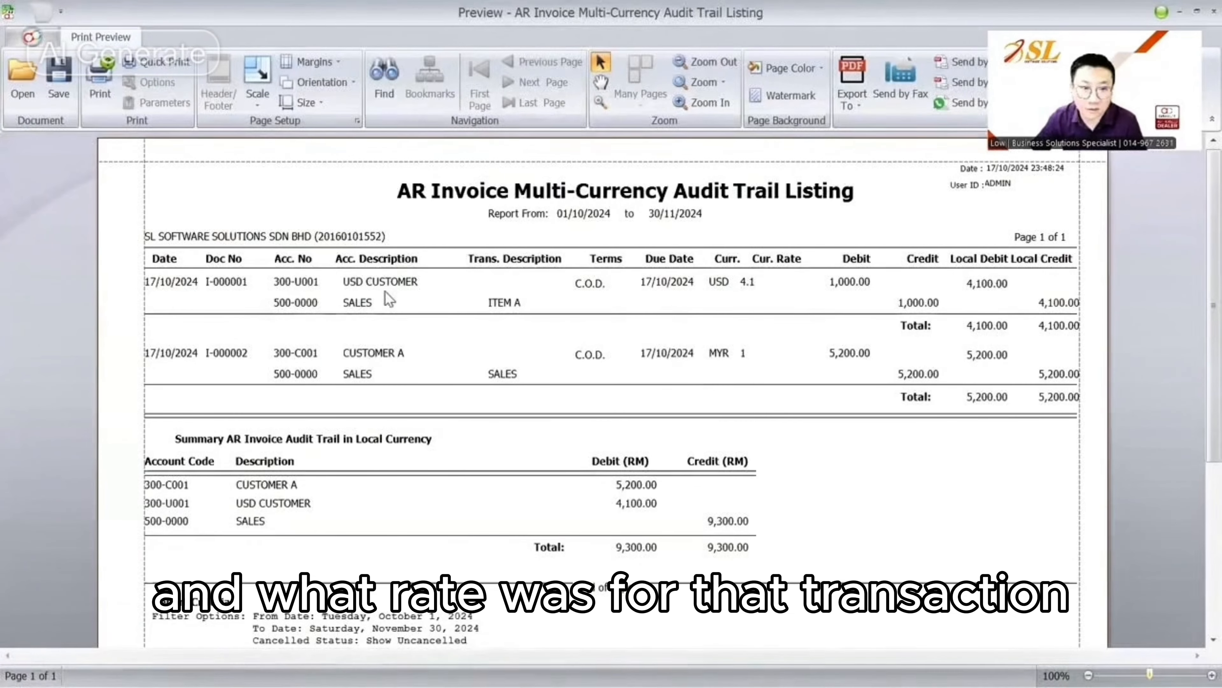
key("Escape")
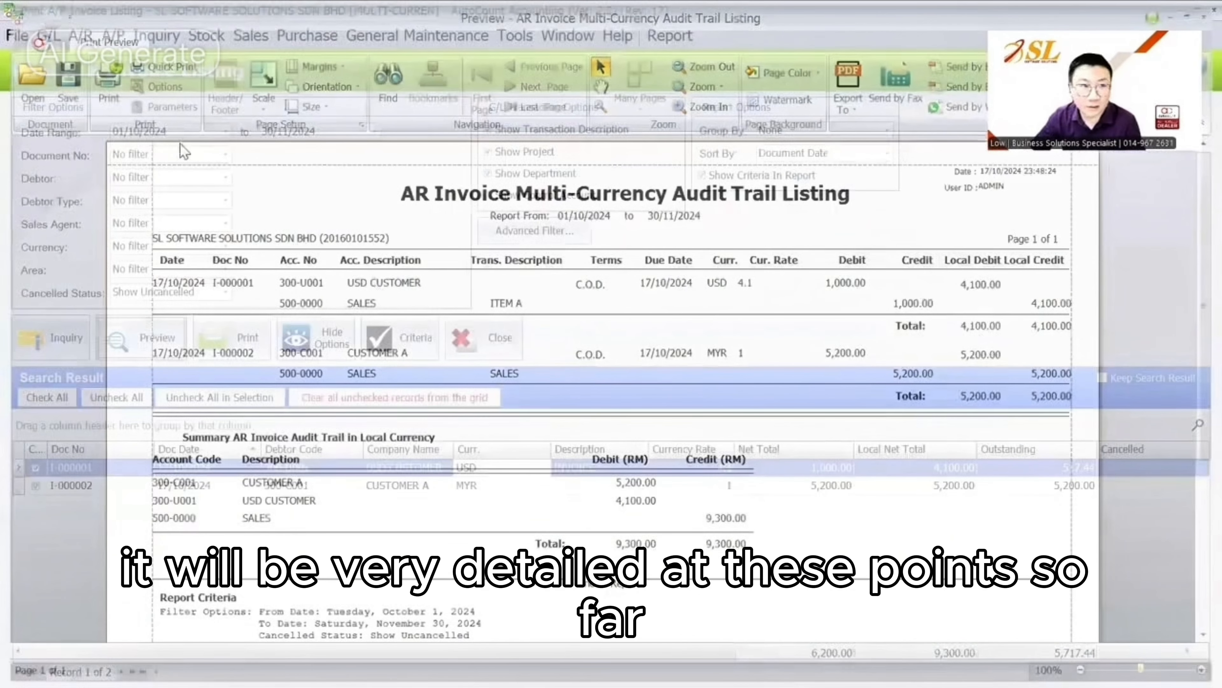
Open the A/P Invoice print listing and run its inquiry for 01/10/2024 to 30/11/2024
left_click(114, 36)
left_click(140, 91)
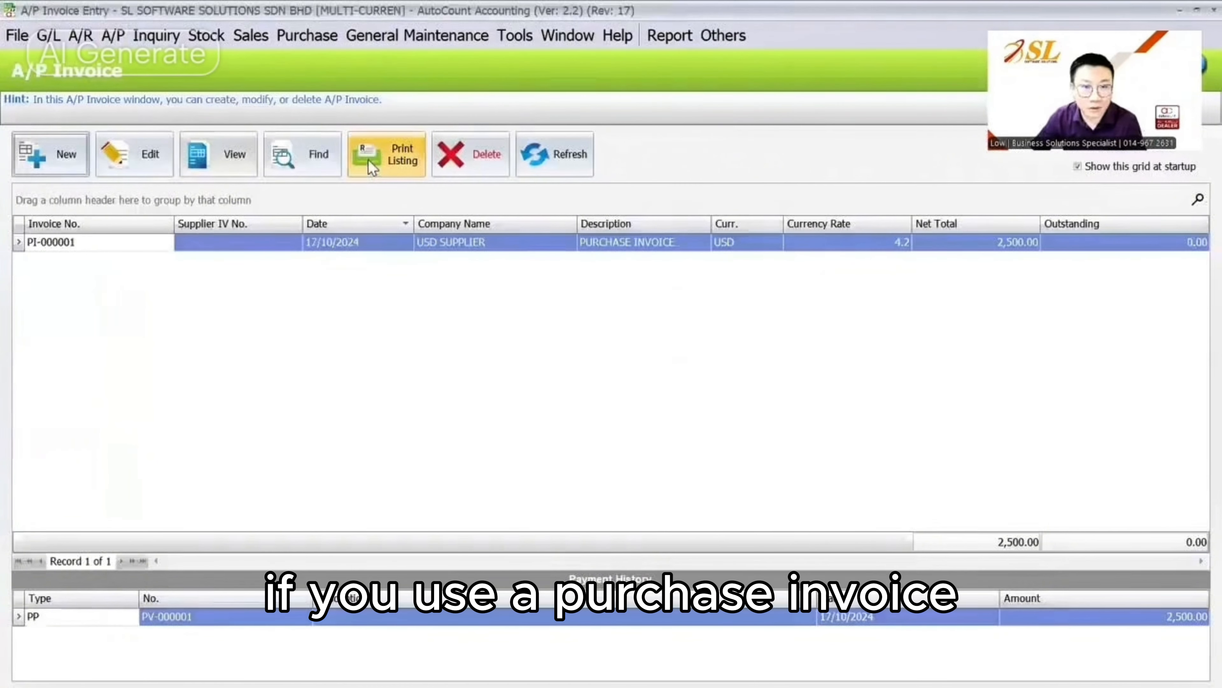
left_click(373, 166)
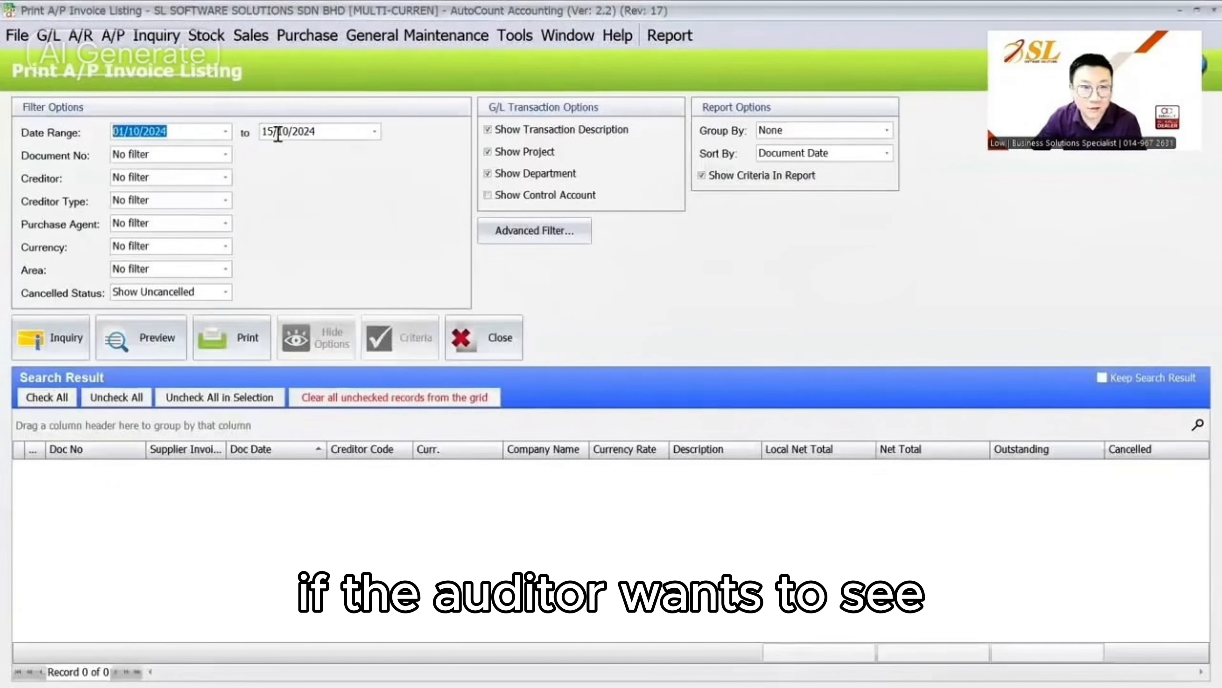
left_click(276, 131)
type("3011")
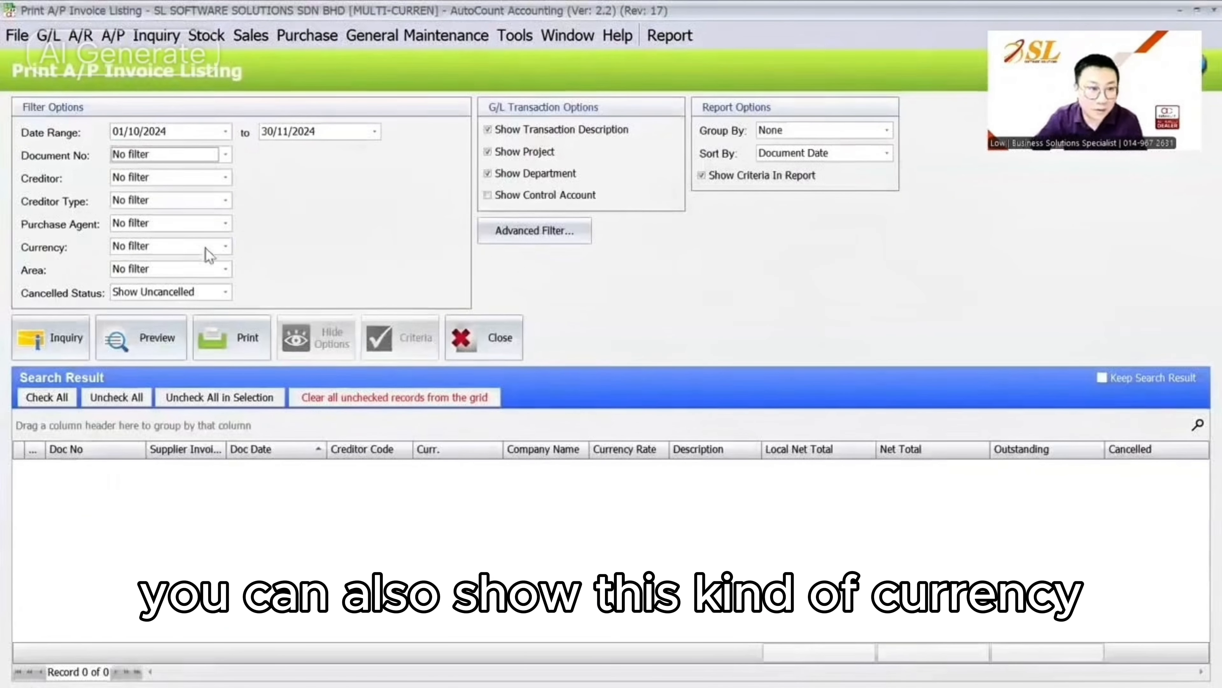
left_click(51, 338)
Preview the A/P invoices found as AP Invoice Multi-Currency Audit Trail Listing
left_click(136, 325)
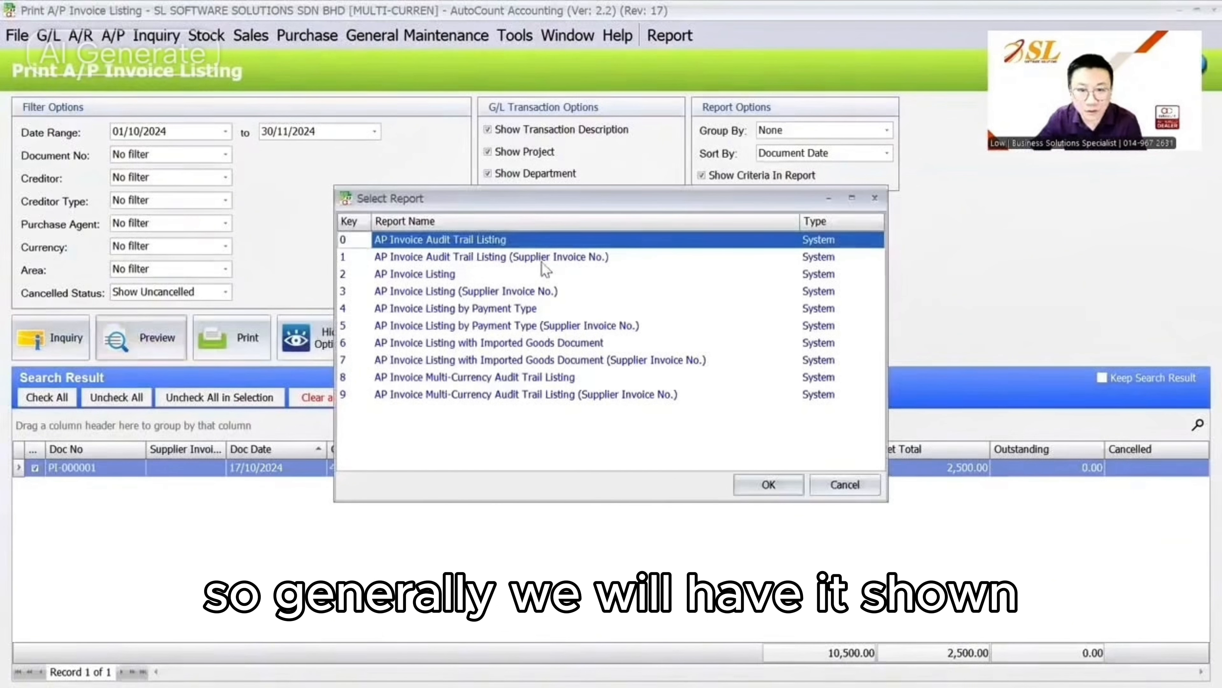
left_click(545, 377)
left_click(765, 484)
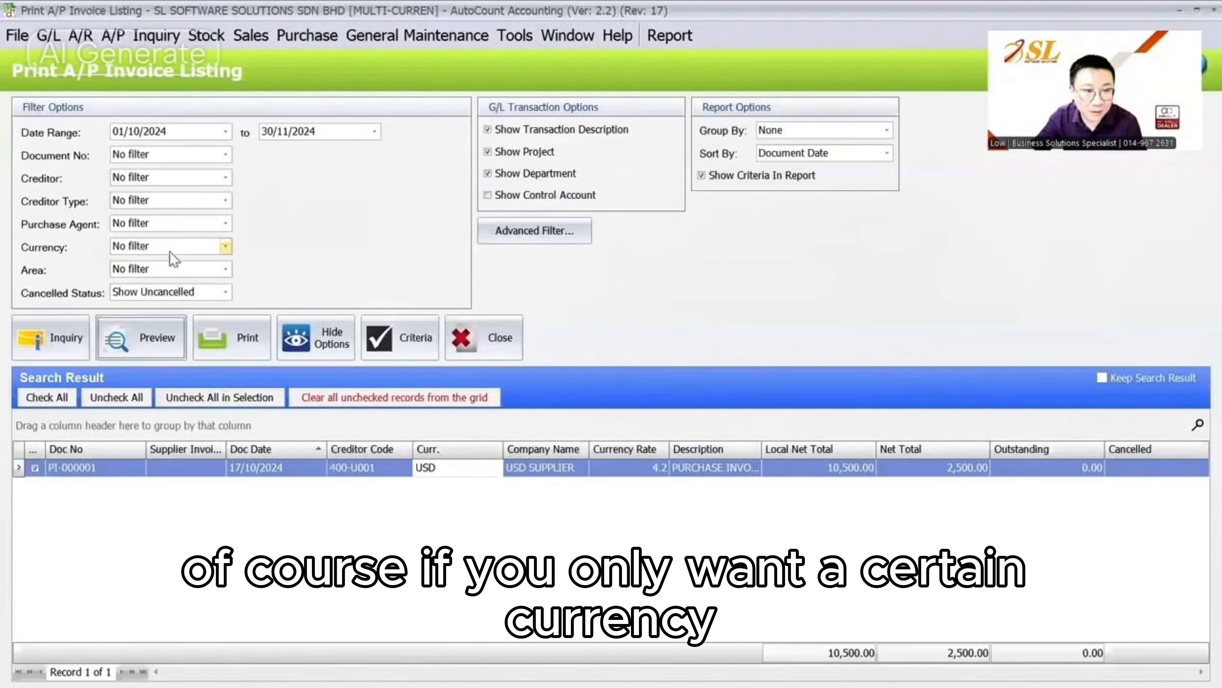
Try a multi-select currency filter on the A/P invoice listing with only USD ticked, and dismiss the currency selection
left_click(169, 252)
left_click(169, 293)
left_click(331, 265)
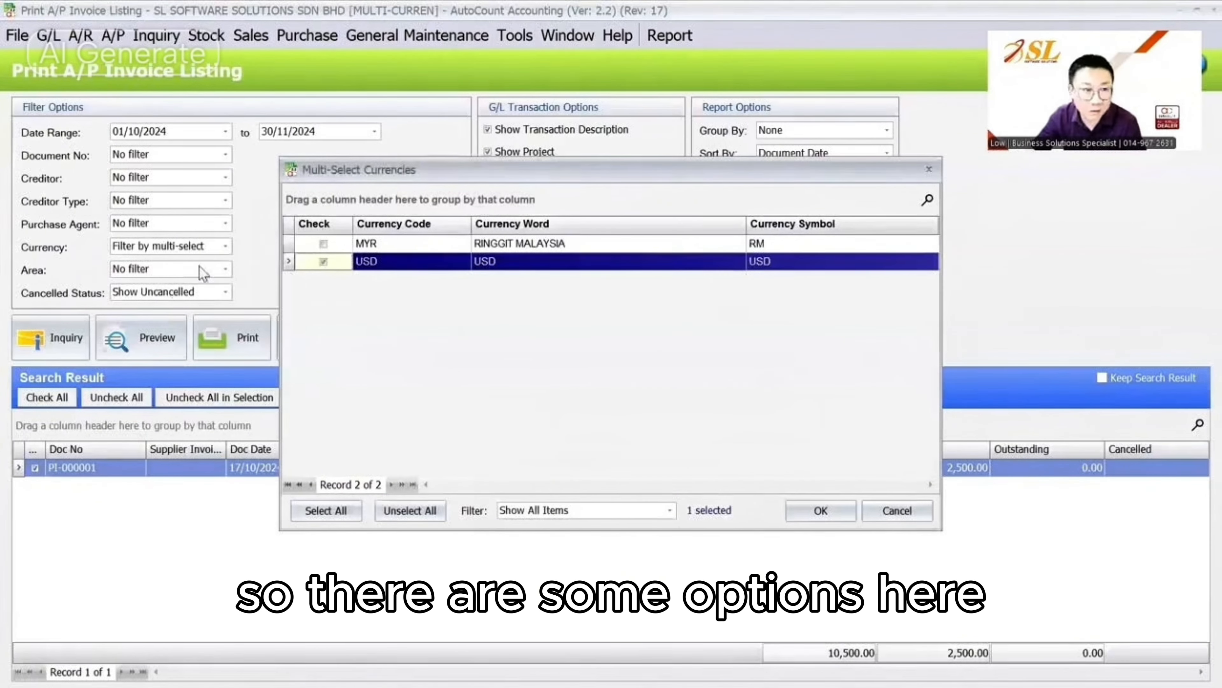
key("Escape")
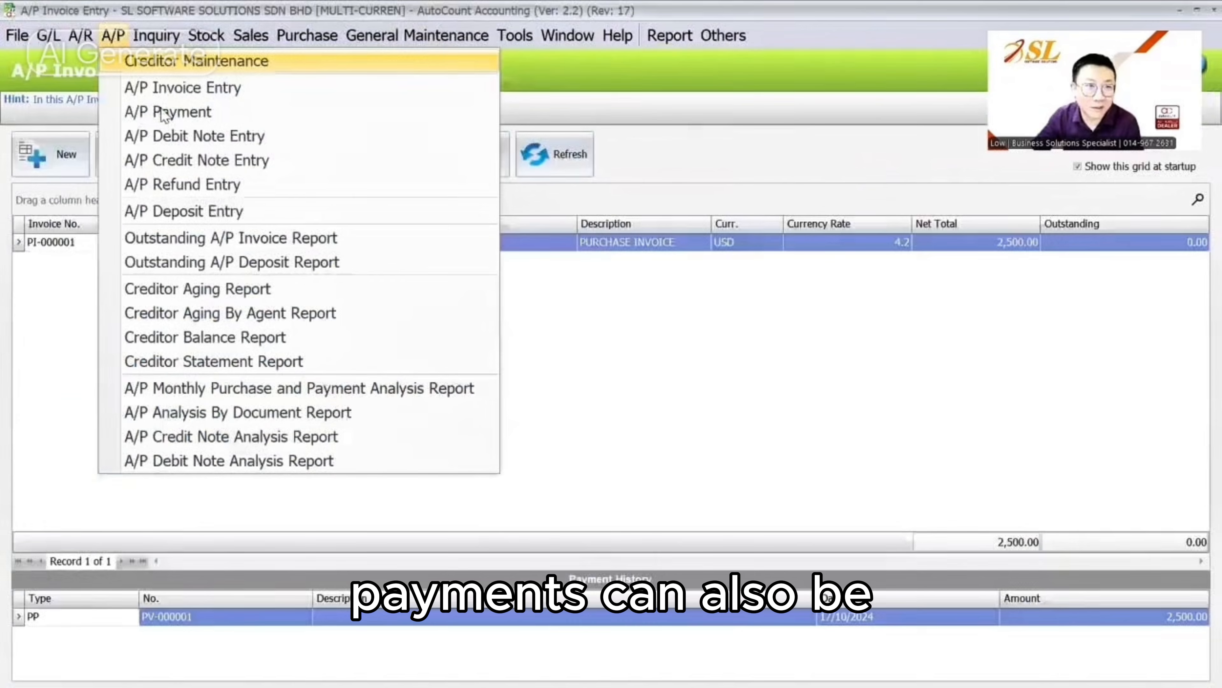
Open the A/P Payment print listing and run its inquiry with no currency filter
left_click(162, 112)
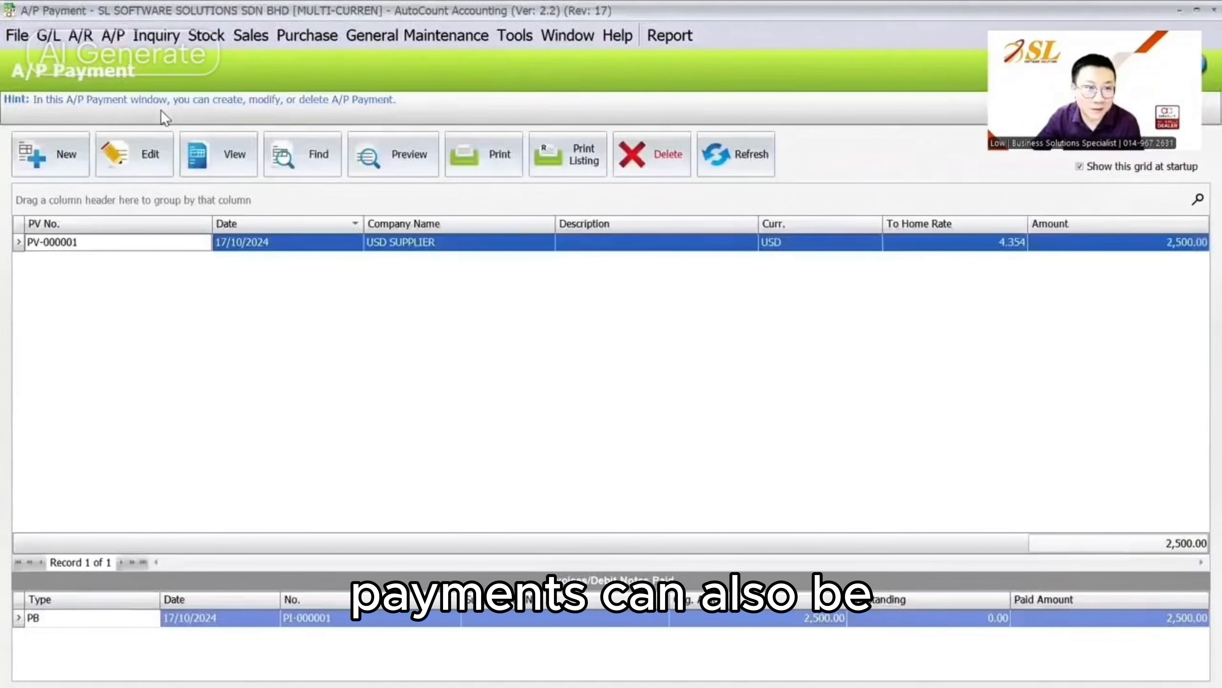
left_click(548, 164)
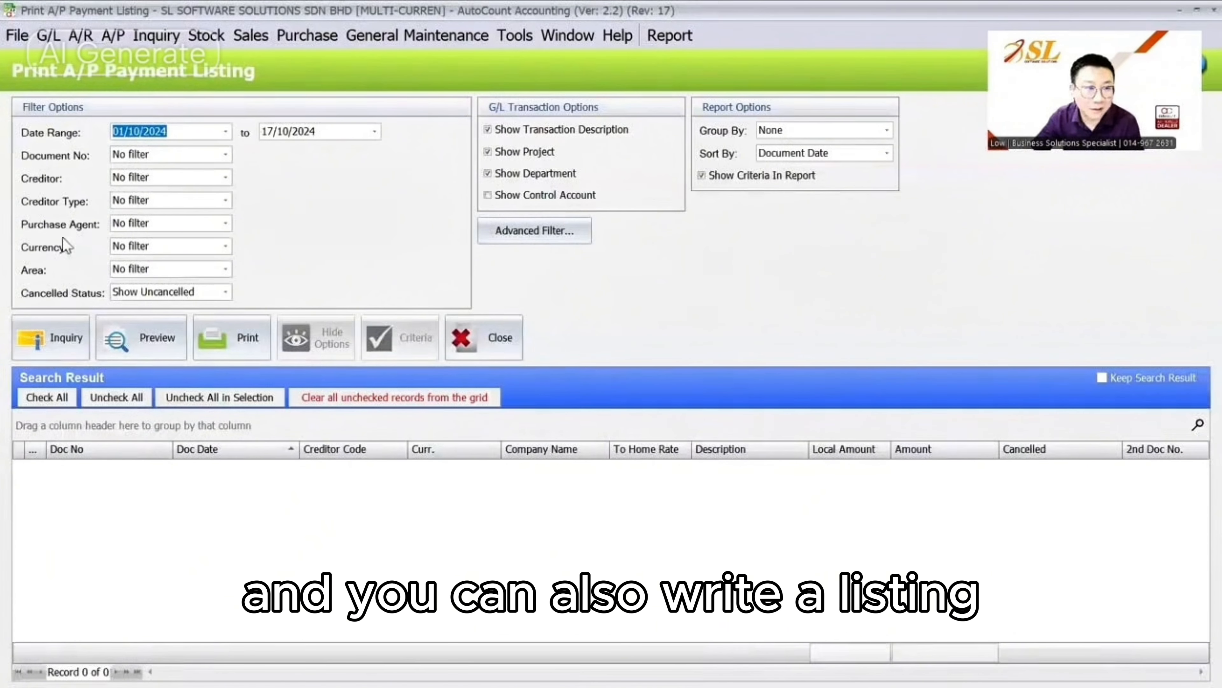
left_click(211, 250)
left_click(64, 342)
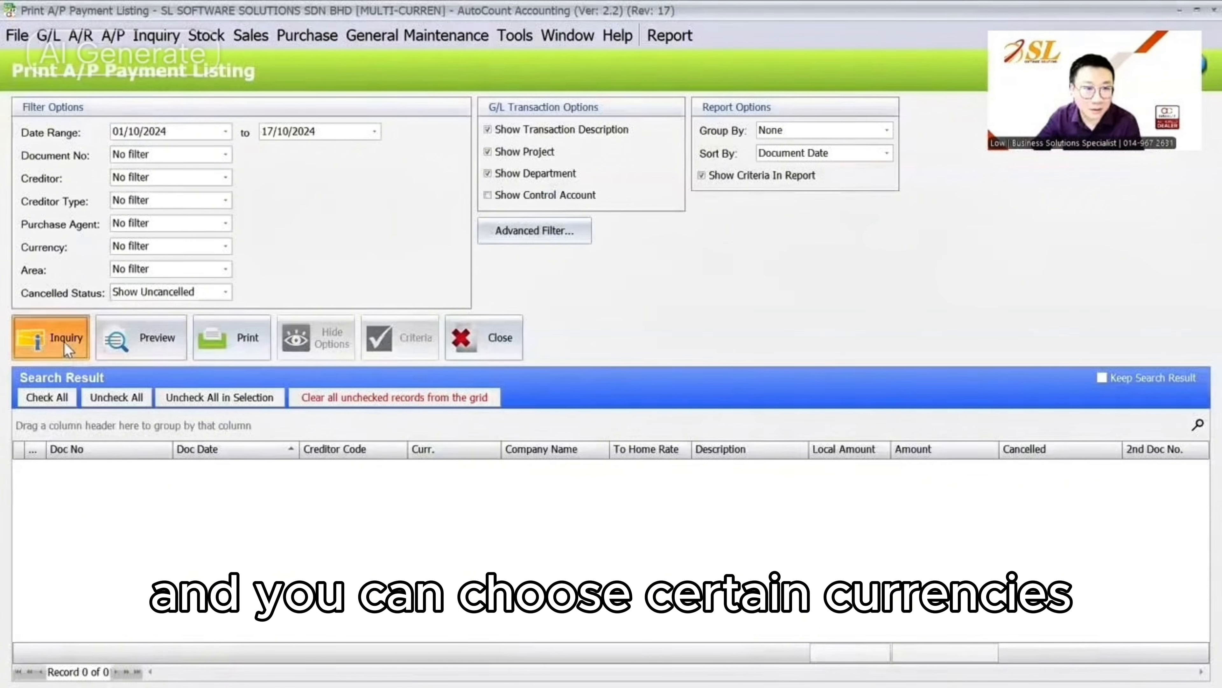
Start a preview of the A/P payments and select AP Payment Multi-Currency Audit Trail Listing as the report
left_click(132, 343)
left_click(484, 295)
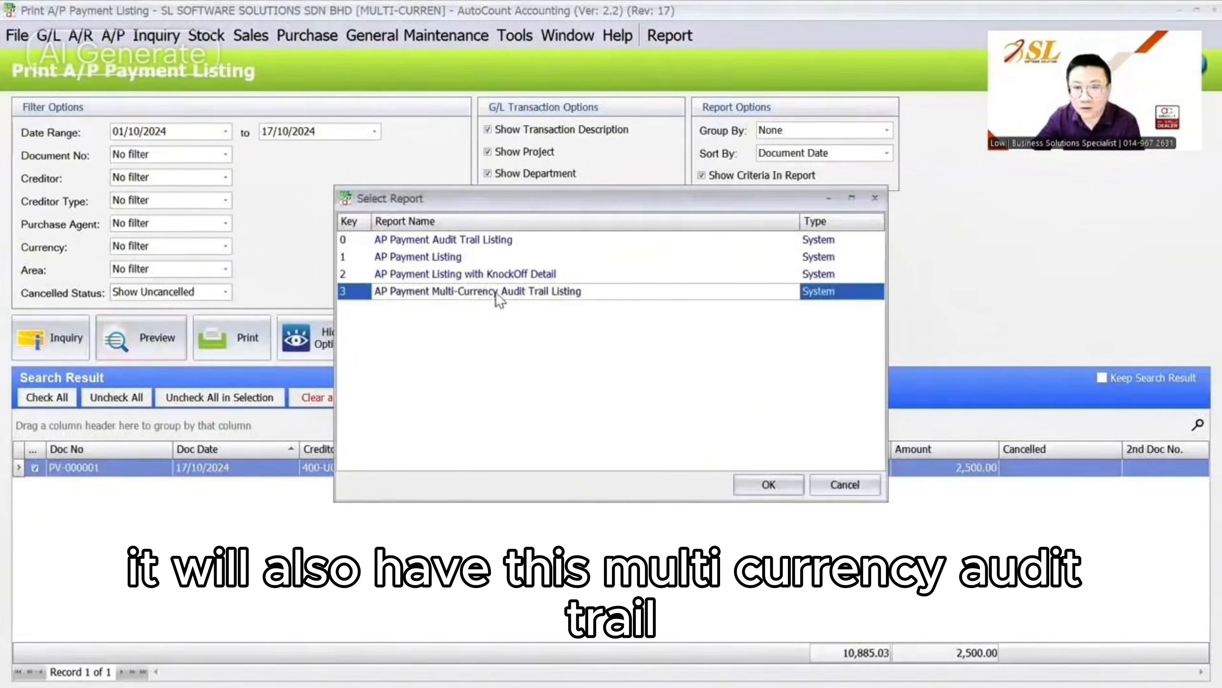